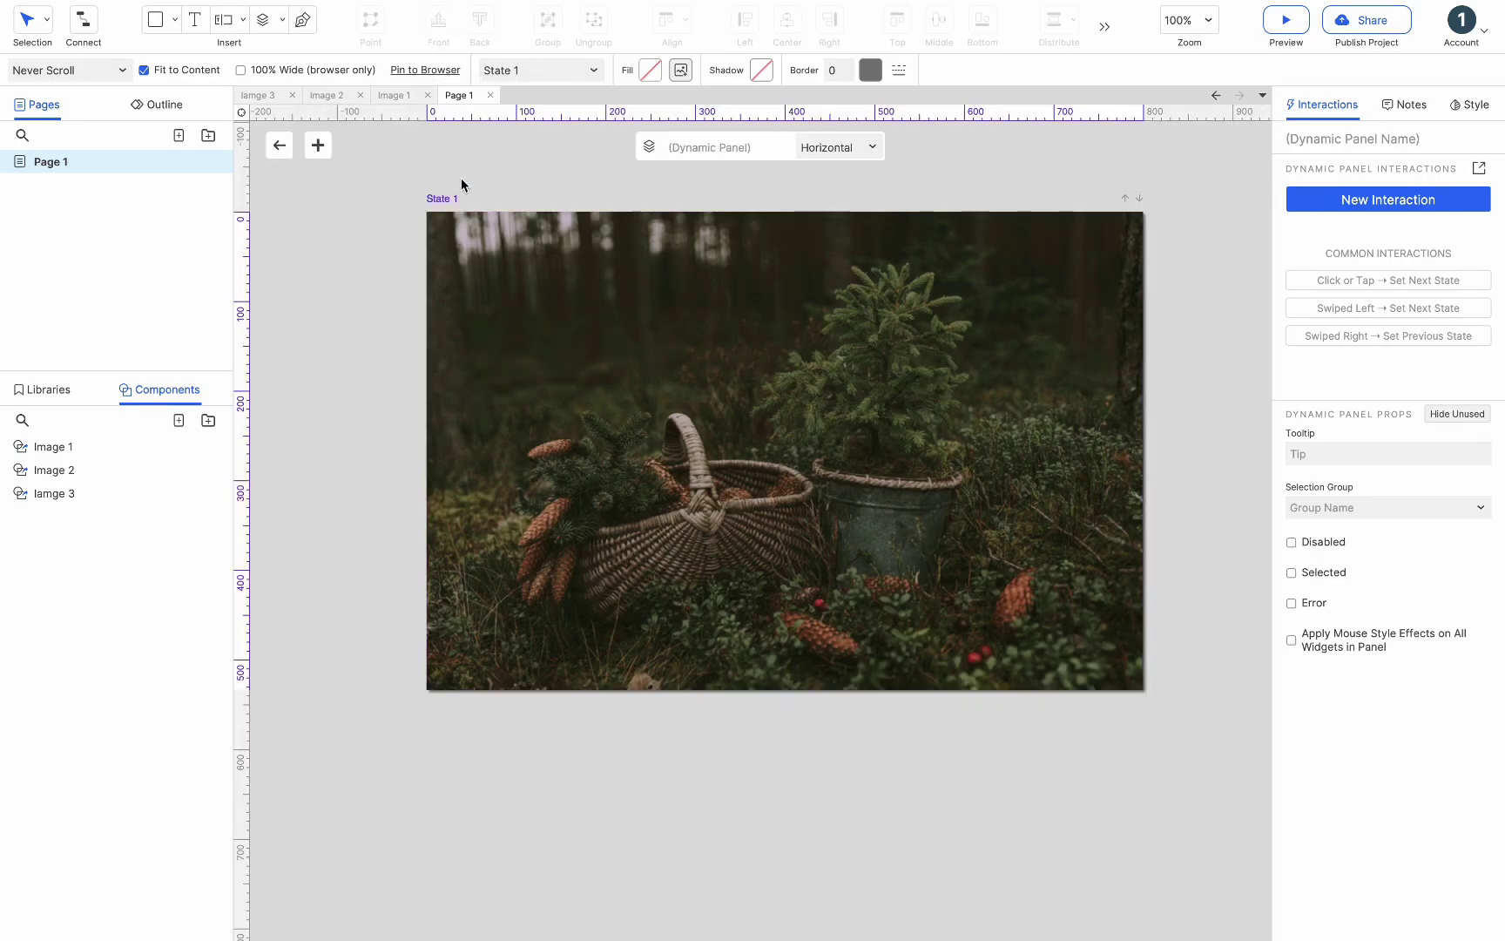
# - Add State 2 and State 3 to the dynamic panel, place the Image 2 and Iamge 3 components in them, and return to the page
pyautogui.click(318, 145)
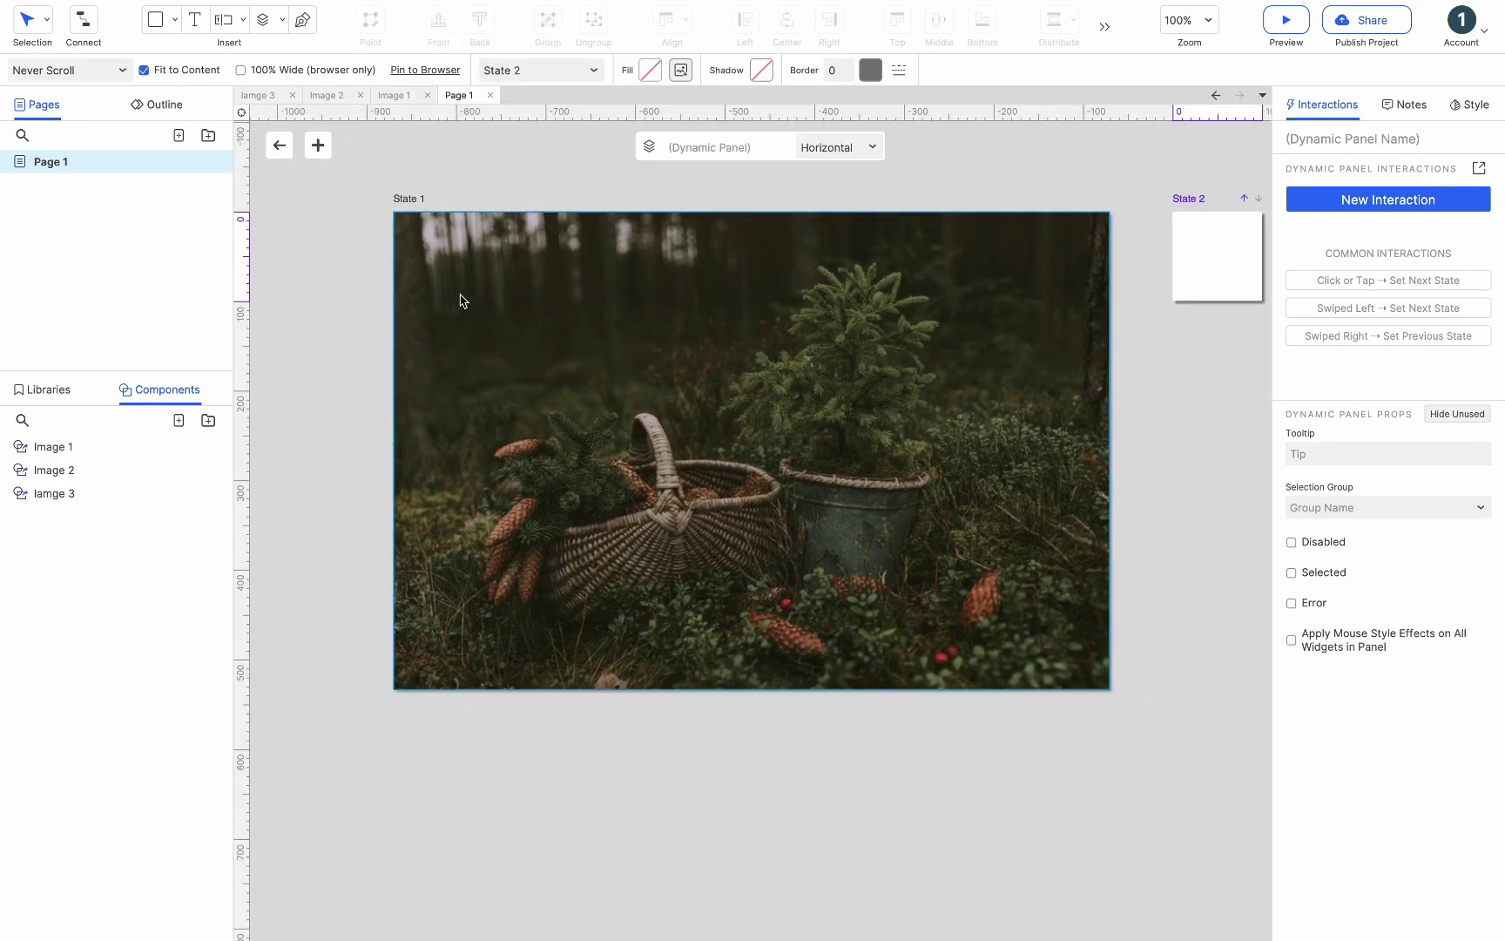
pyautogui.moveTo(67, 467); pyautogui.dragTo(803, 216)
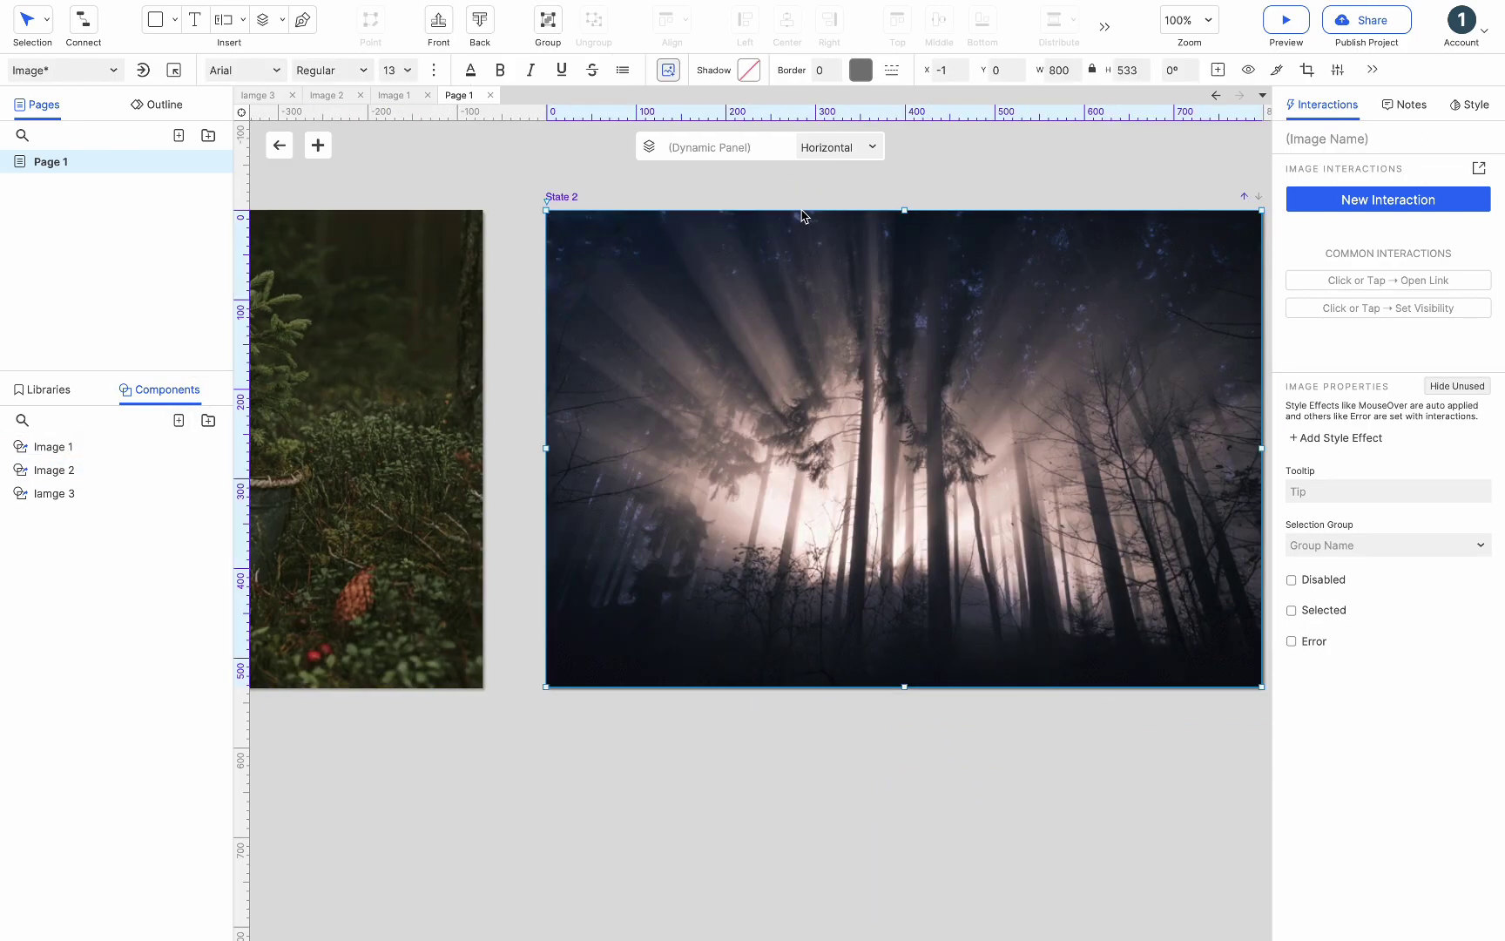
pyautogui.click(318, 144)
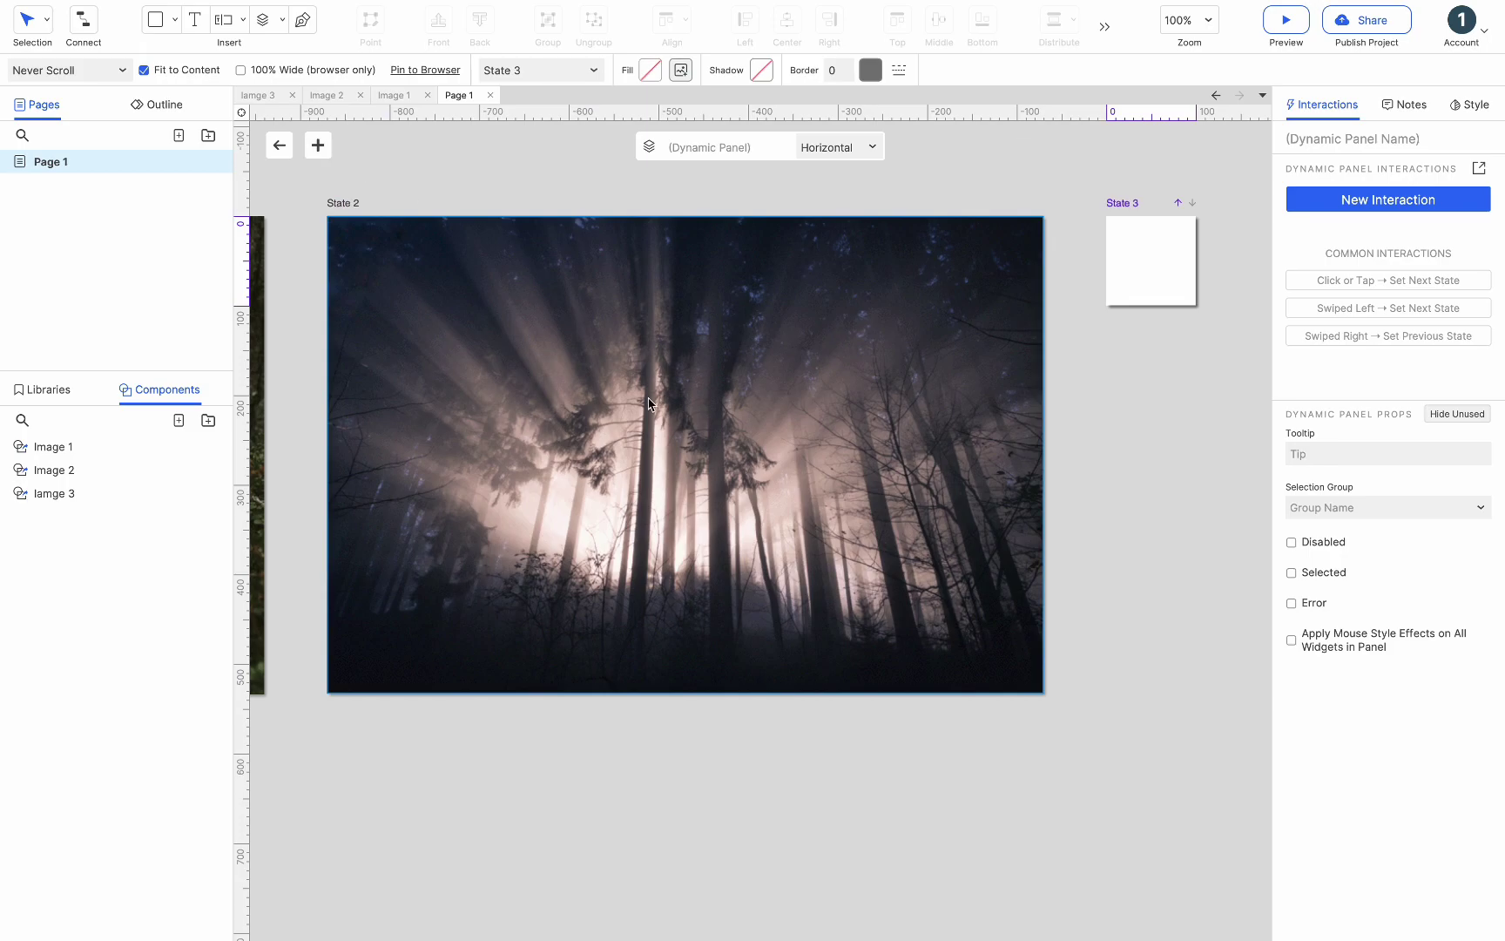
pyautogui.click(27, 493)
pyautogui.moveTo(26, 493); pyautogui.dragTo(794, 207)
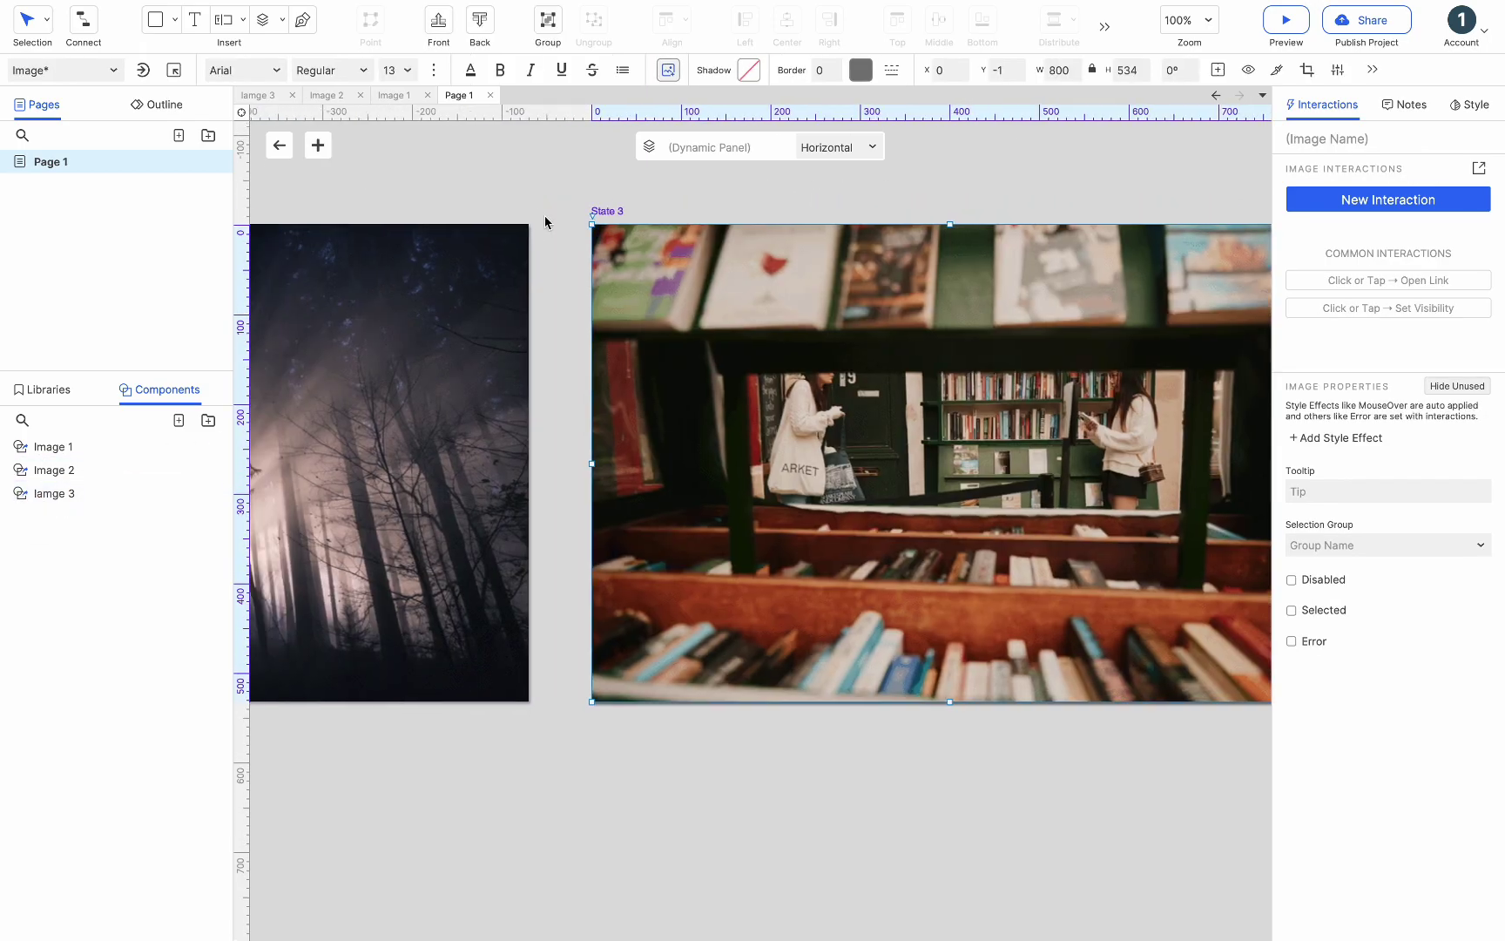
pyautogui.press('Escape')
pyautogui.press('Escape')
pyautogui.press('Escape')
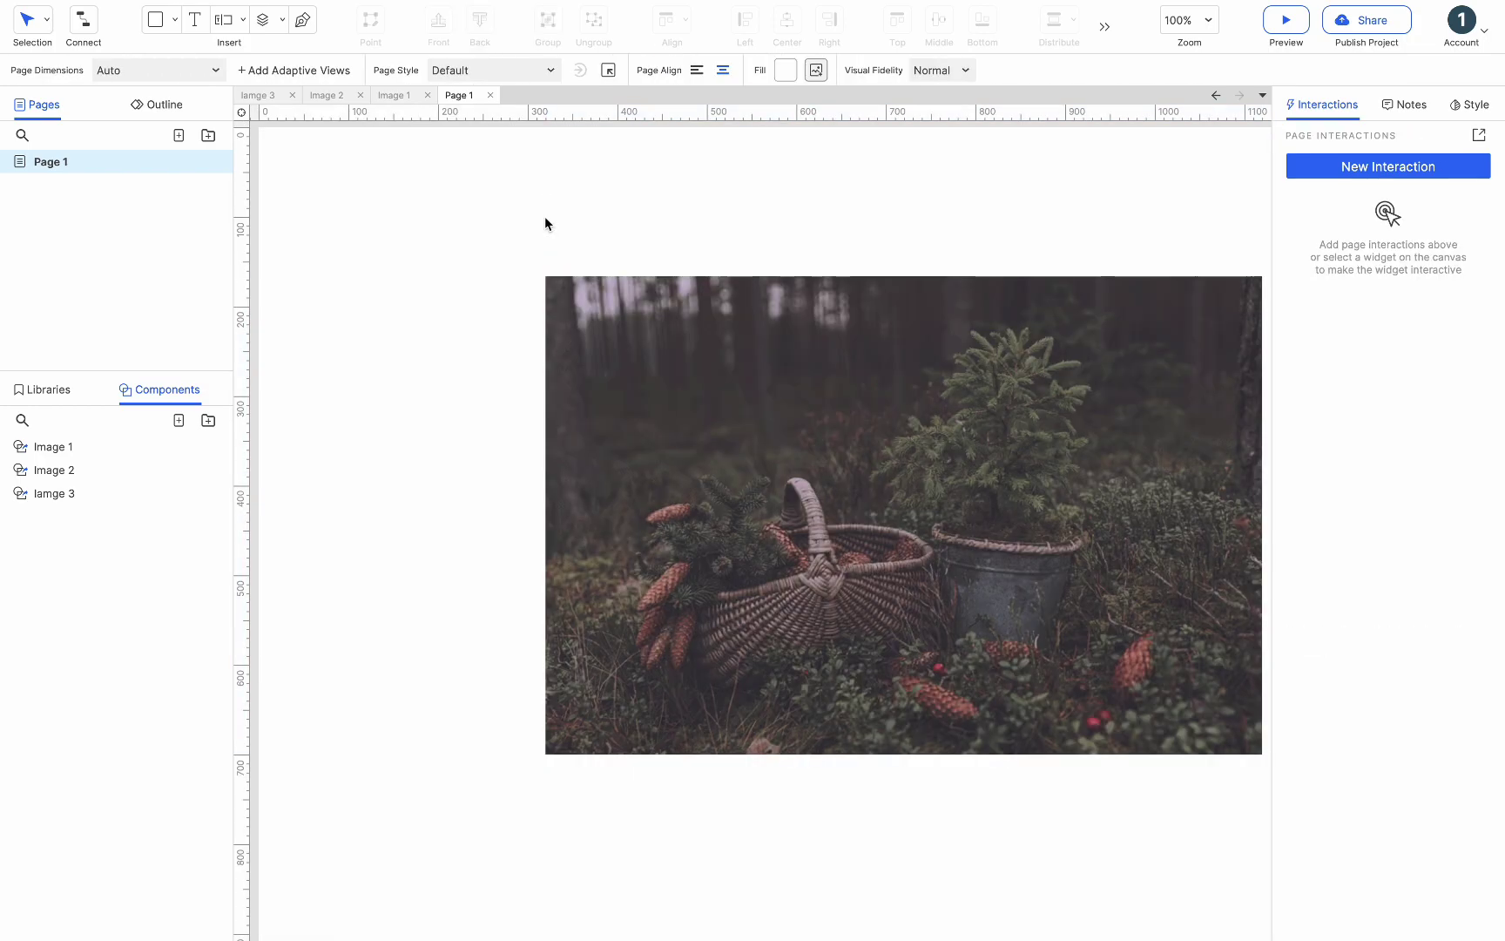
# - Place a 40 by 40 Box 3 shape labelled "<" at the carousel's left side, at X 360, Y 413
pyautogui.click(54, 391)
pyautogui.moveTo(183, 509); pyautogui.dragTo(470, 473)
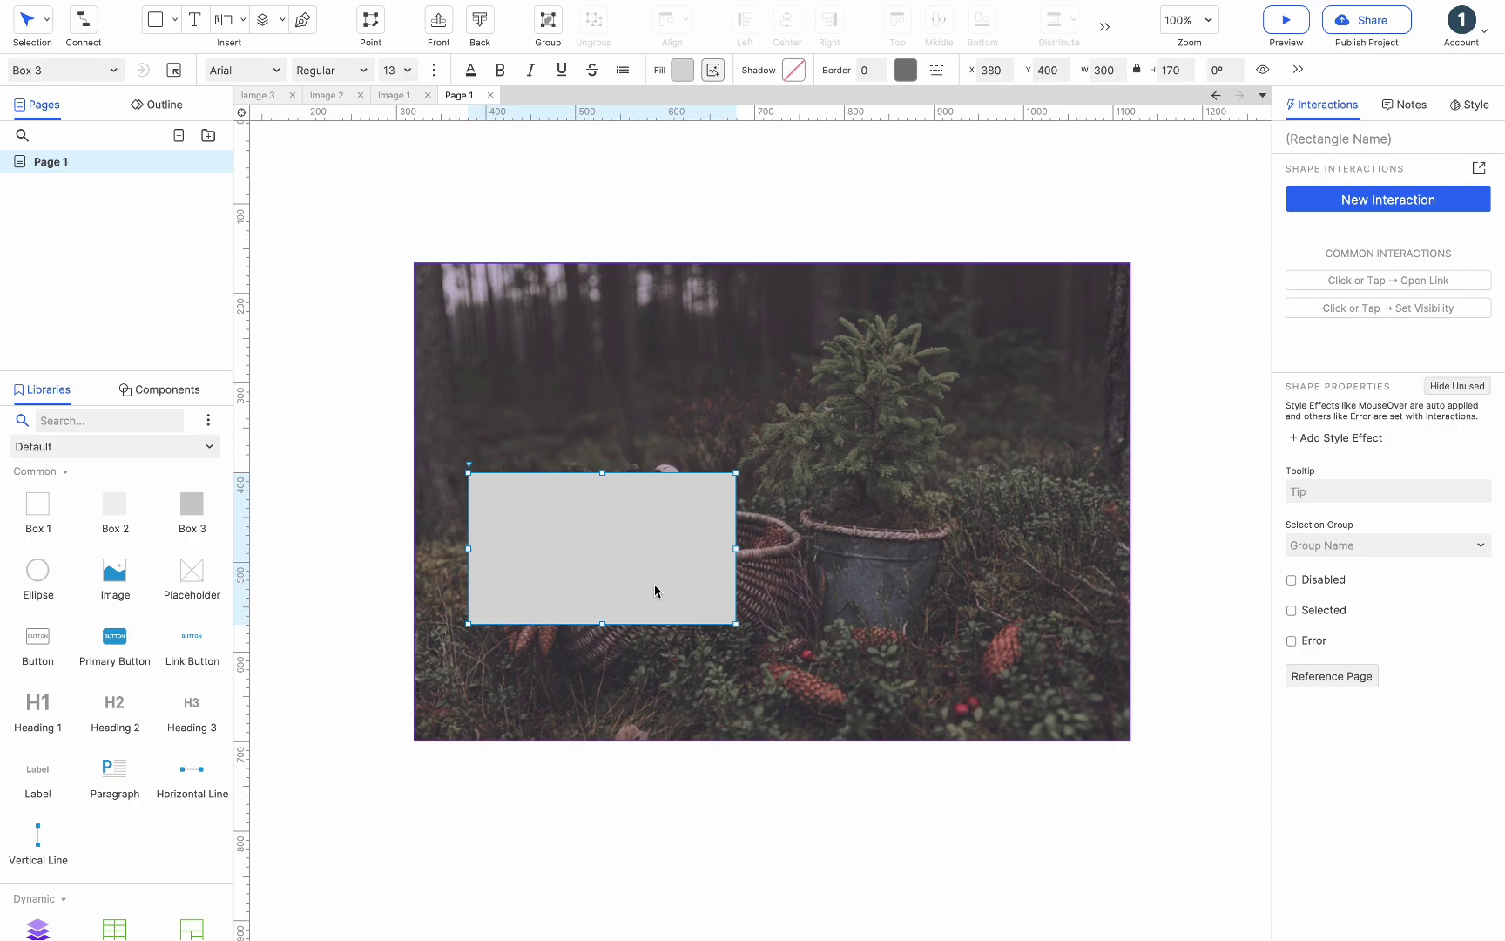
pyautogui.moveTo(736, 624); pyautogui.dragTo(504, 508)
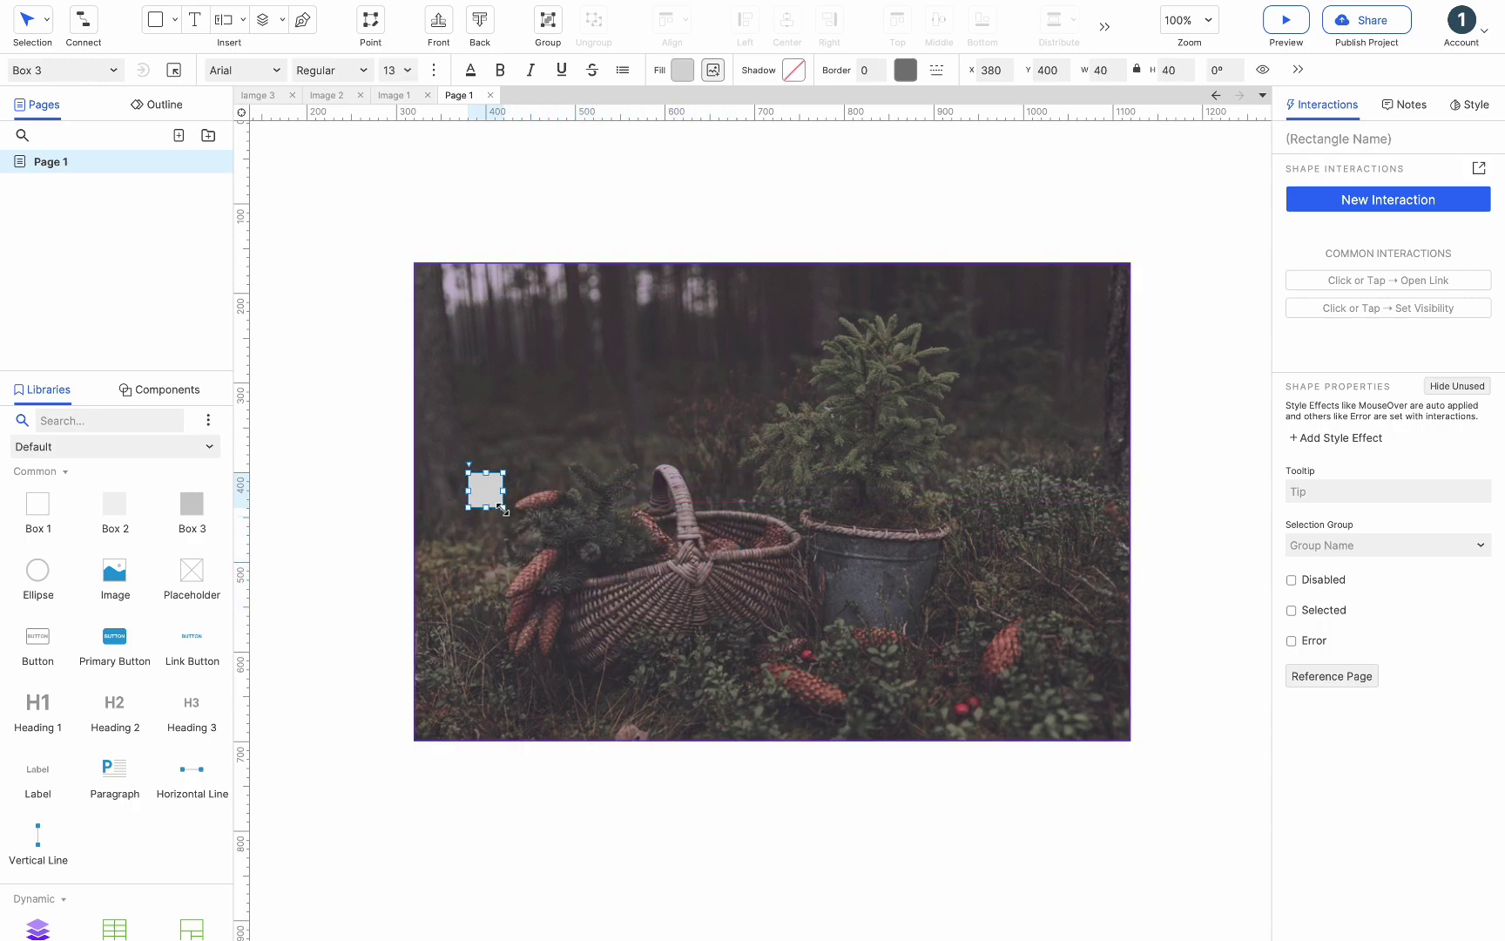
pyautogui.doubleClick(493, 501)
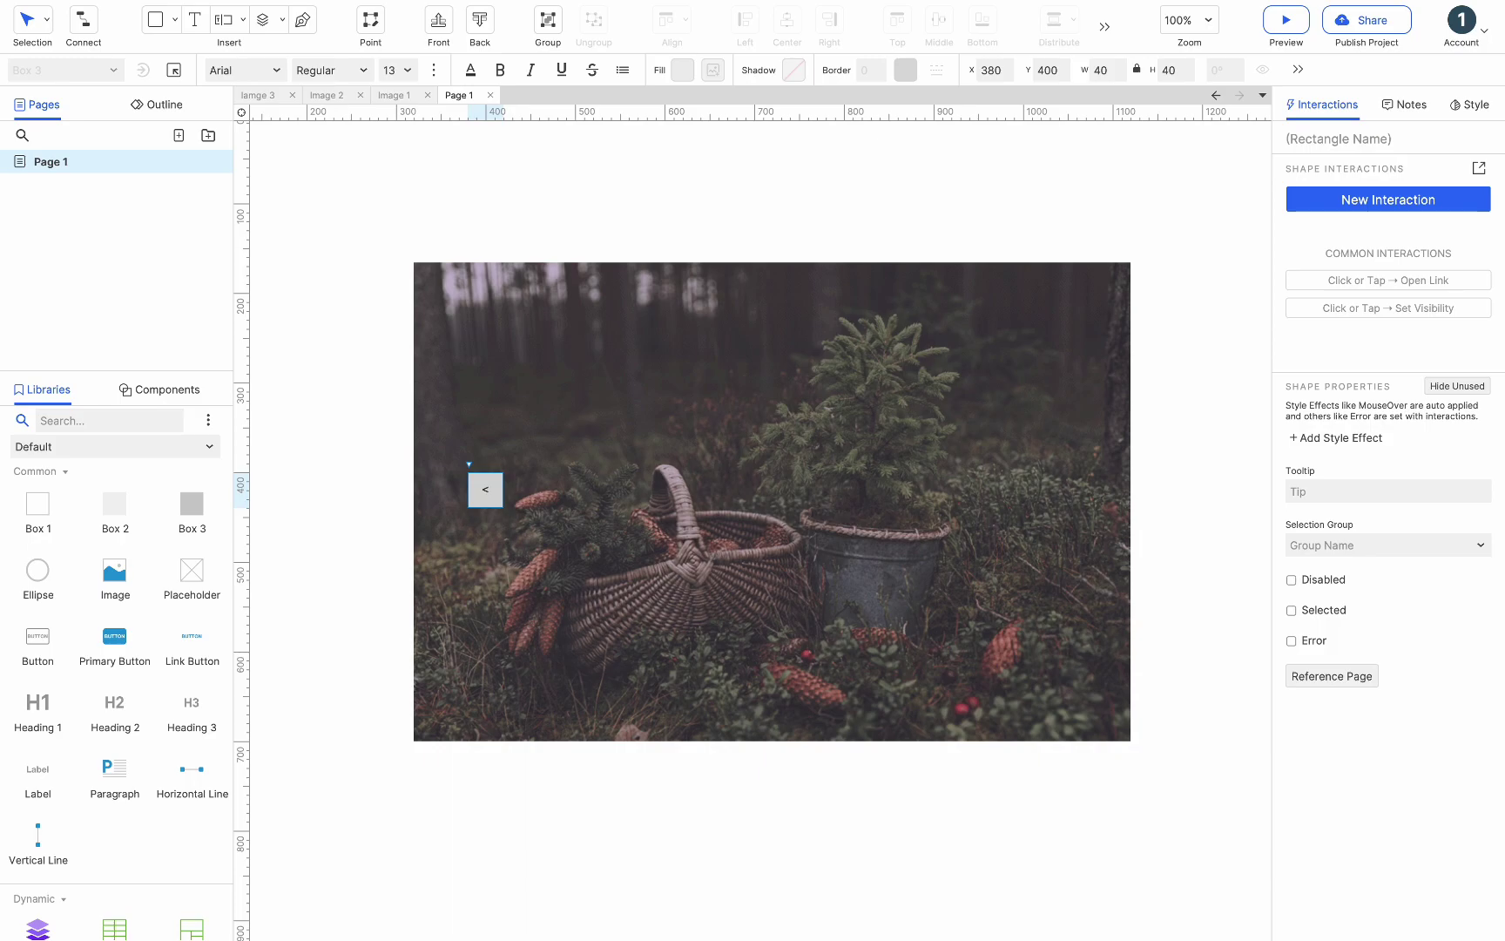
pyautogui.moveTo(486, 489); pyautogui.dragTo(468, 502)
# - Style the "<" box with a black fill and white text at font size 20
pyautogui.click(683, 70)
pyautogui.moveTo(697, 261); pyautogui.dragTo(669, 322)
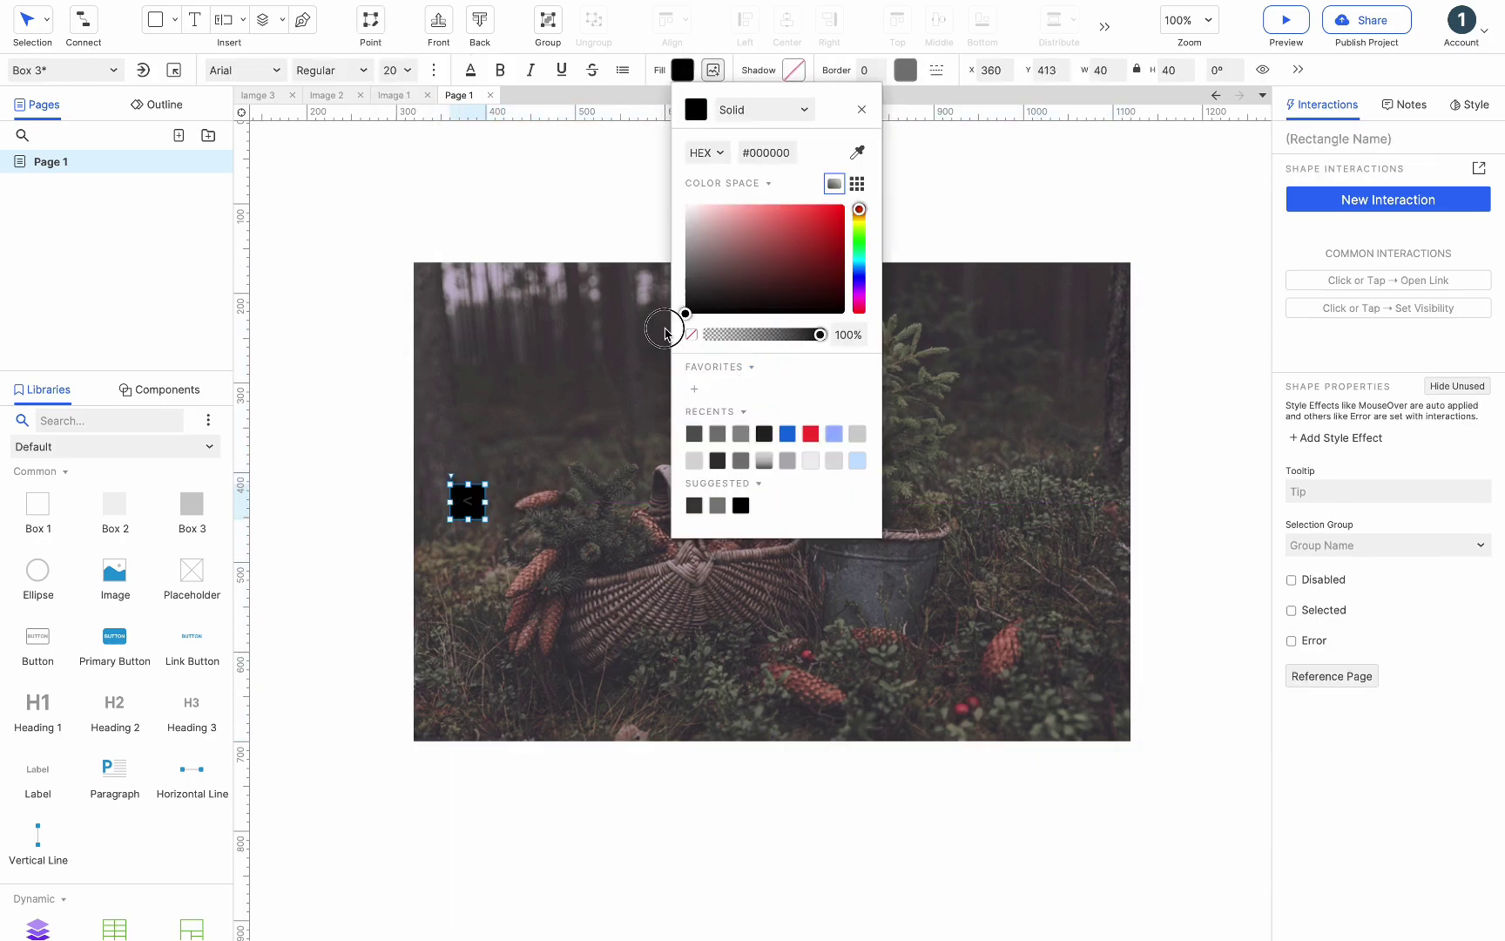
pyautogui.click(471, 70)
pyautogui.click(468, 500)
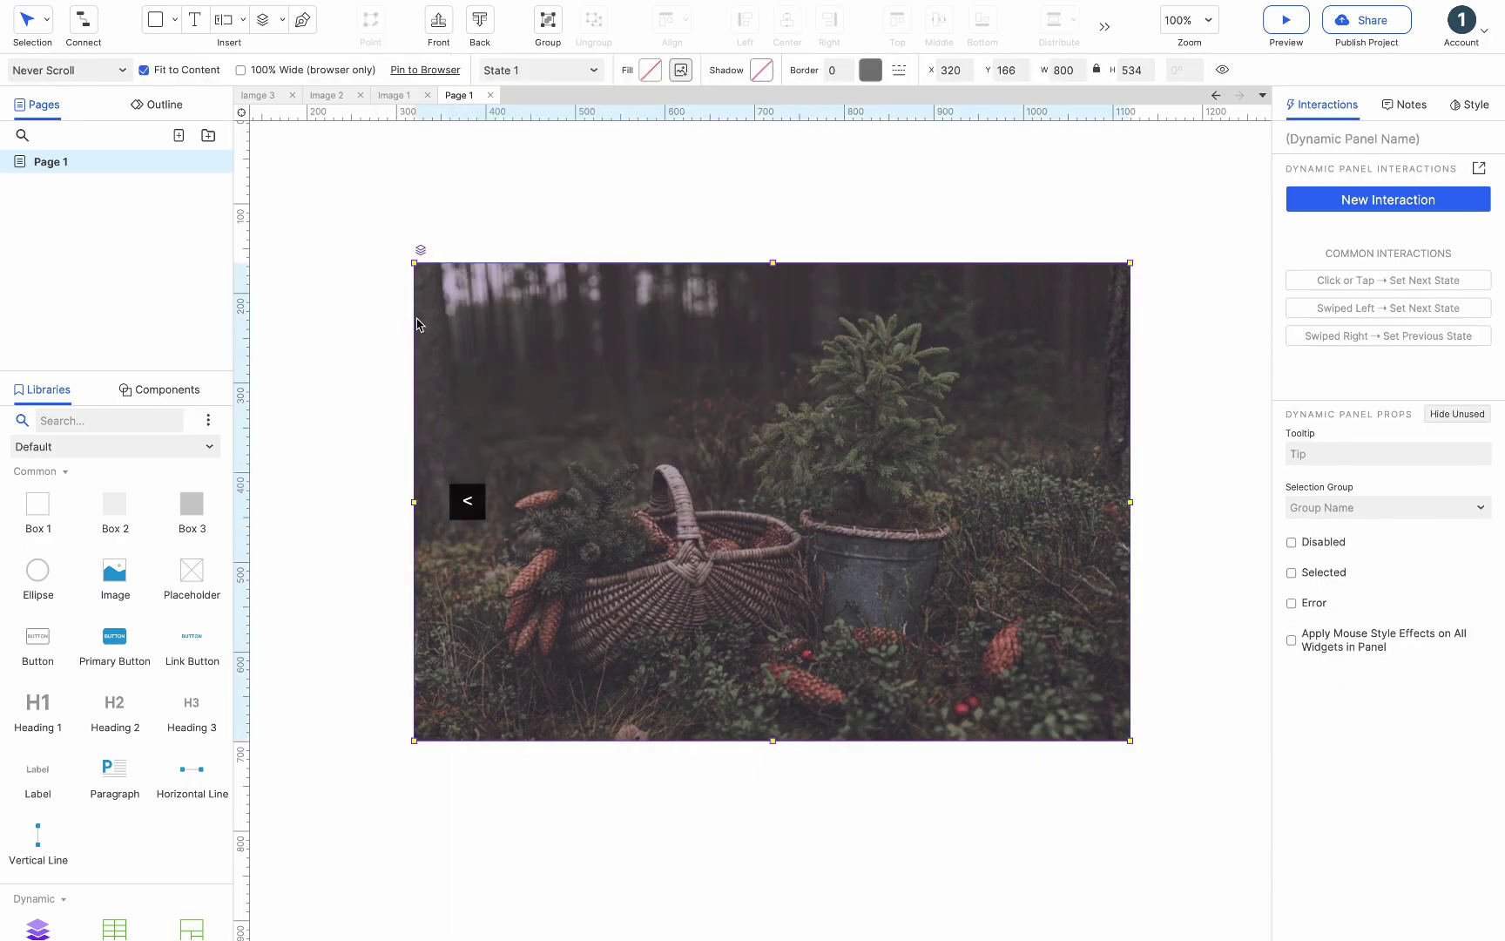
# - Duplicate the "<" box to the carousel's right side at X 1040, Y 413, showing ">"
pyautogui.click(475, 503)
pyautogui.moveTo(485, 485); pyautogui.dragTo(1079, 514)
pyautogui.doubleClick(475, 514)
pyautogui.write('>')
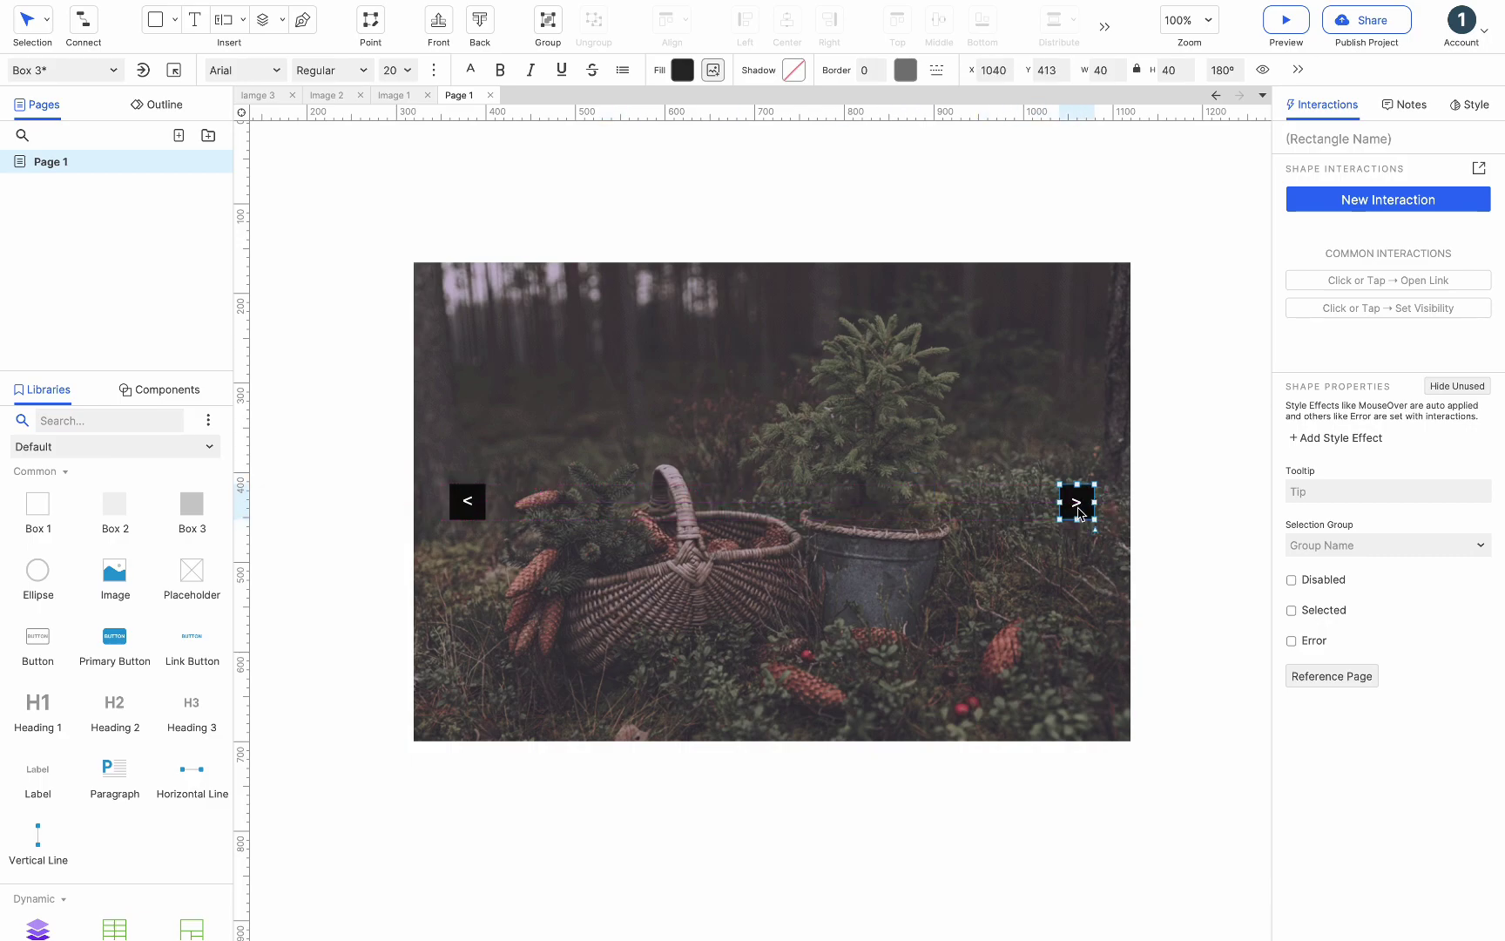
# - Add a Click or Tap interaction to the ">" box that sets the dynamic panel's state to Next
pyautogui.click(1362, 206)
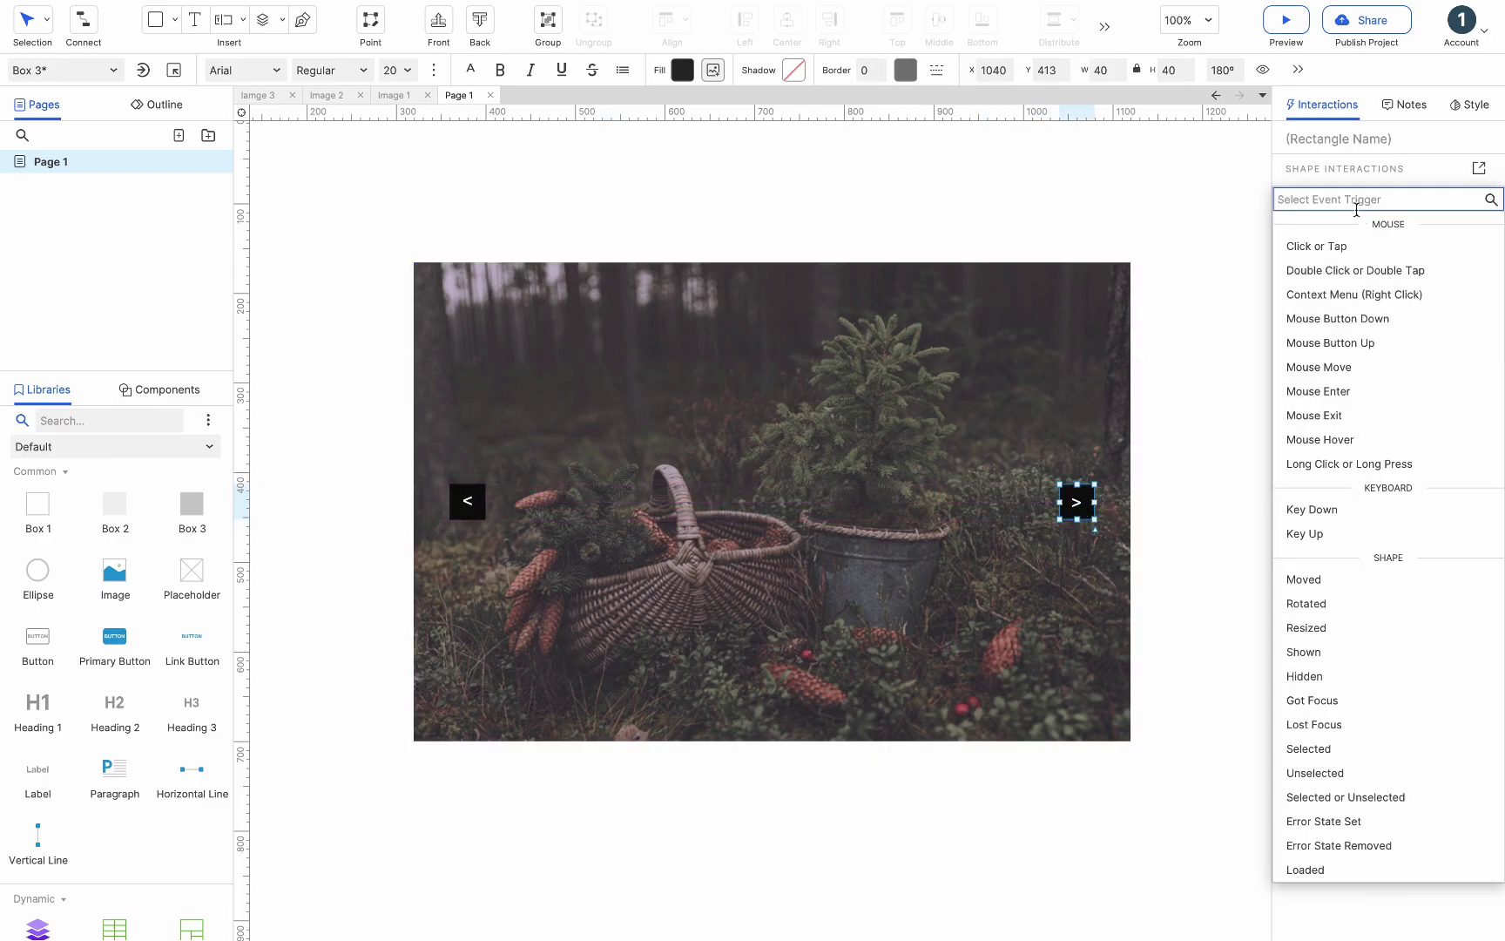
pyautogui.click(1338, 247)
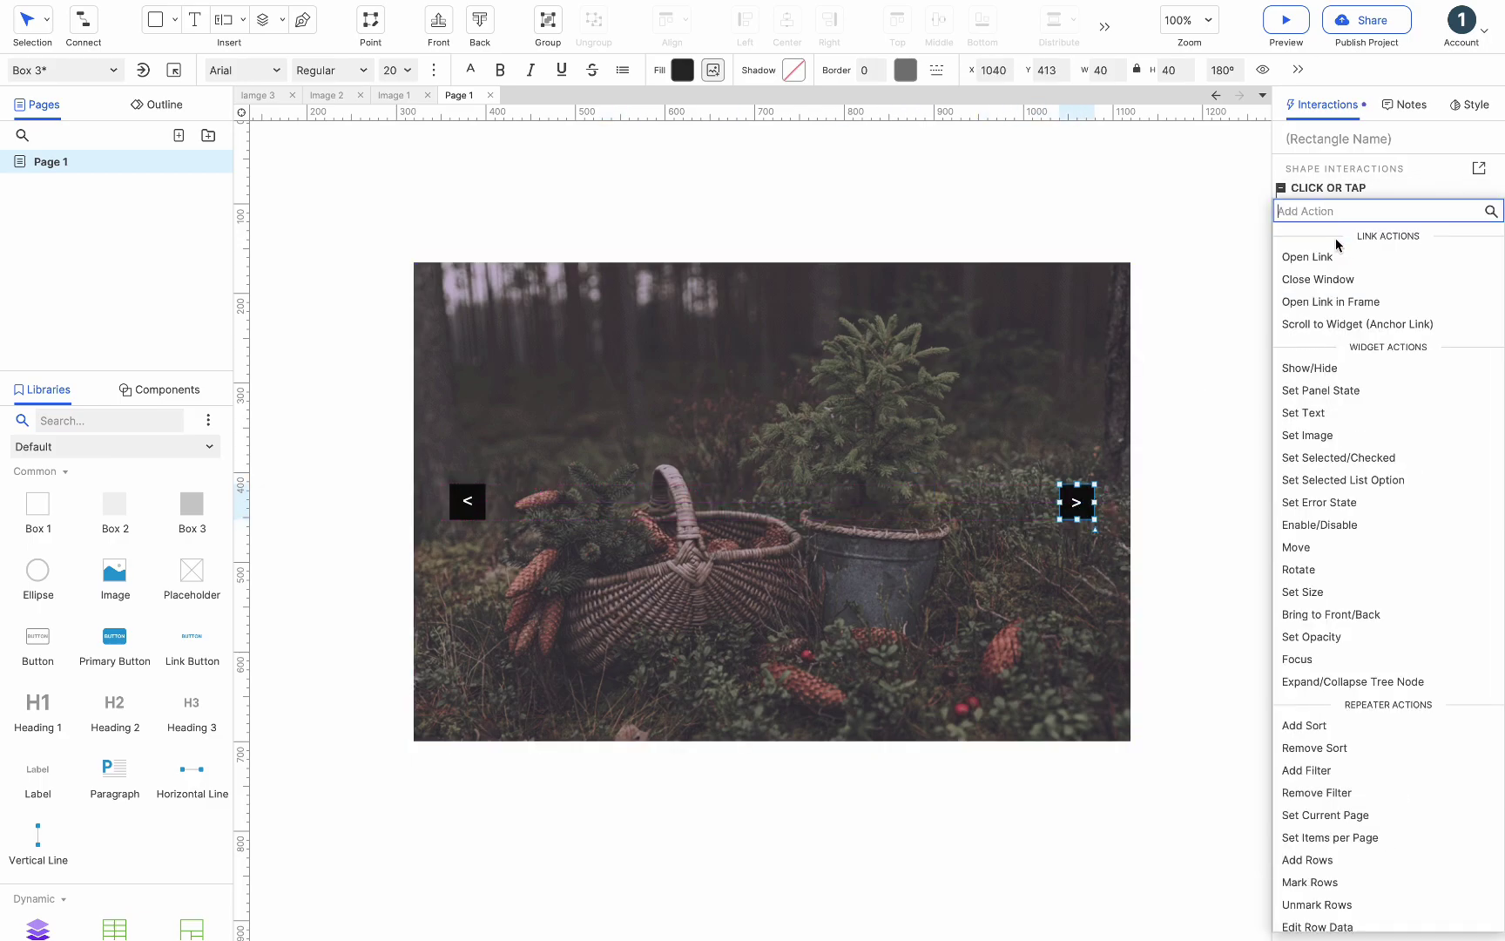
pyautogui.click(1341, 392)
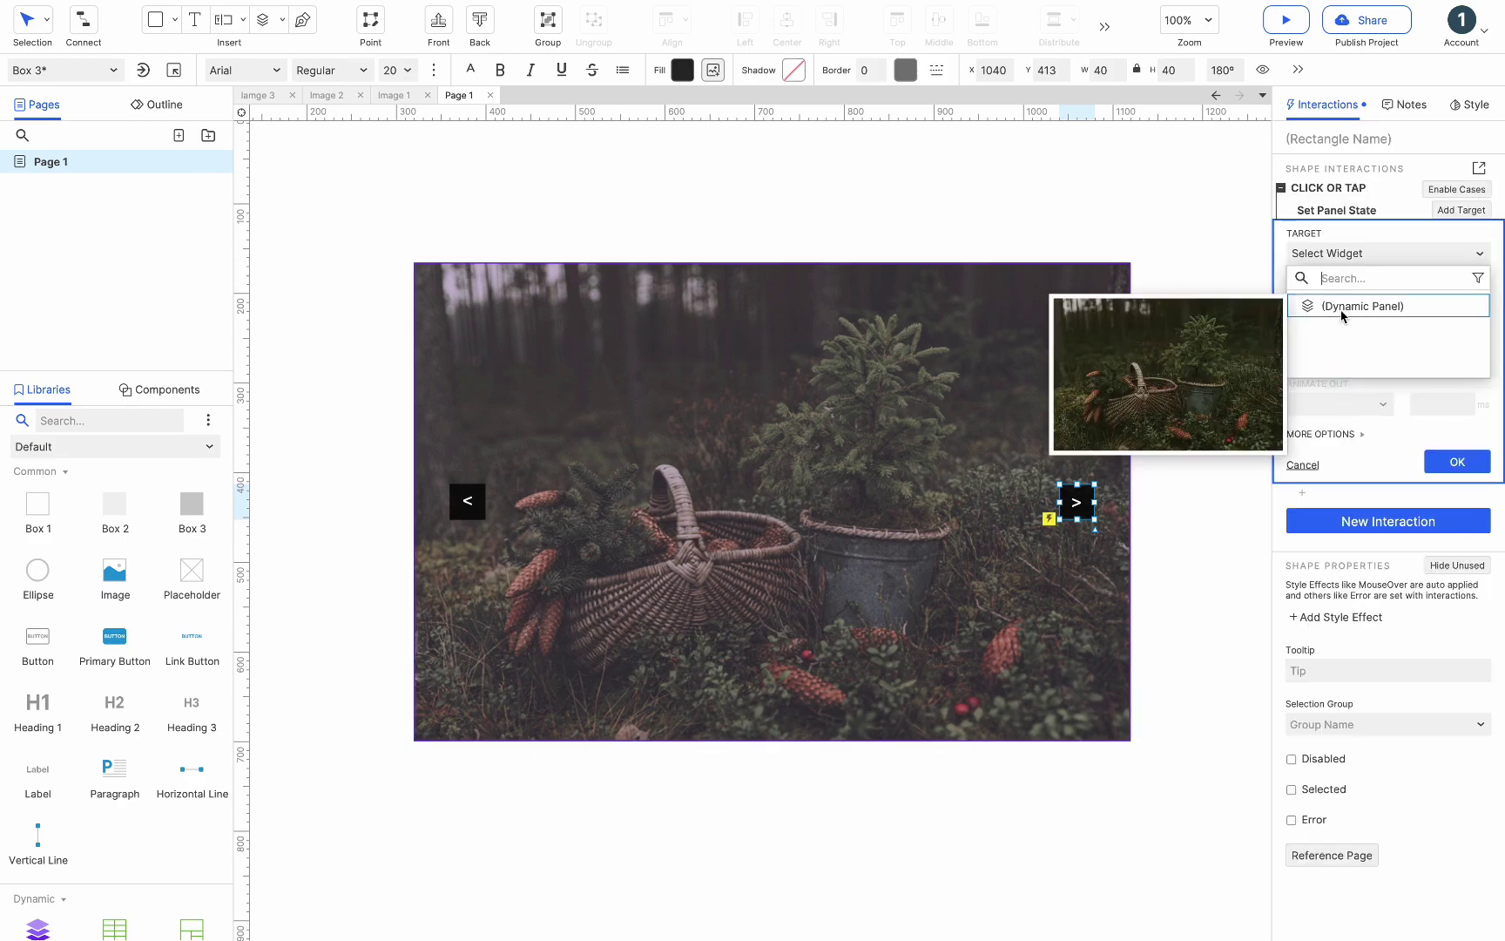
pyautogui.click(1341, 307)
pyautogui.click(1339, 417)
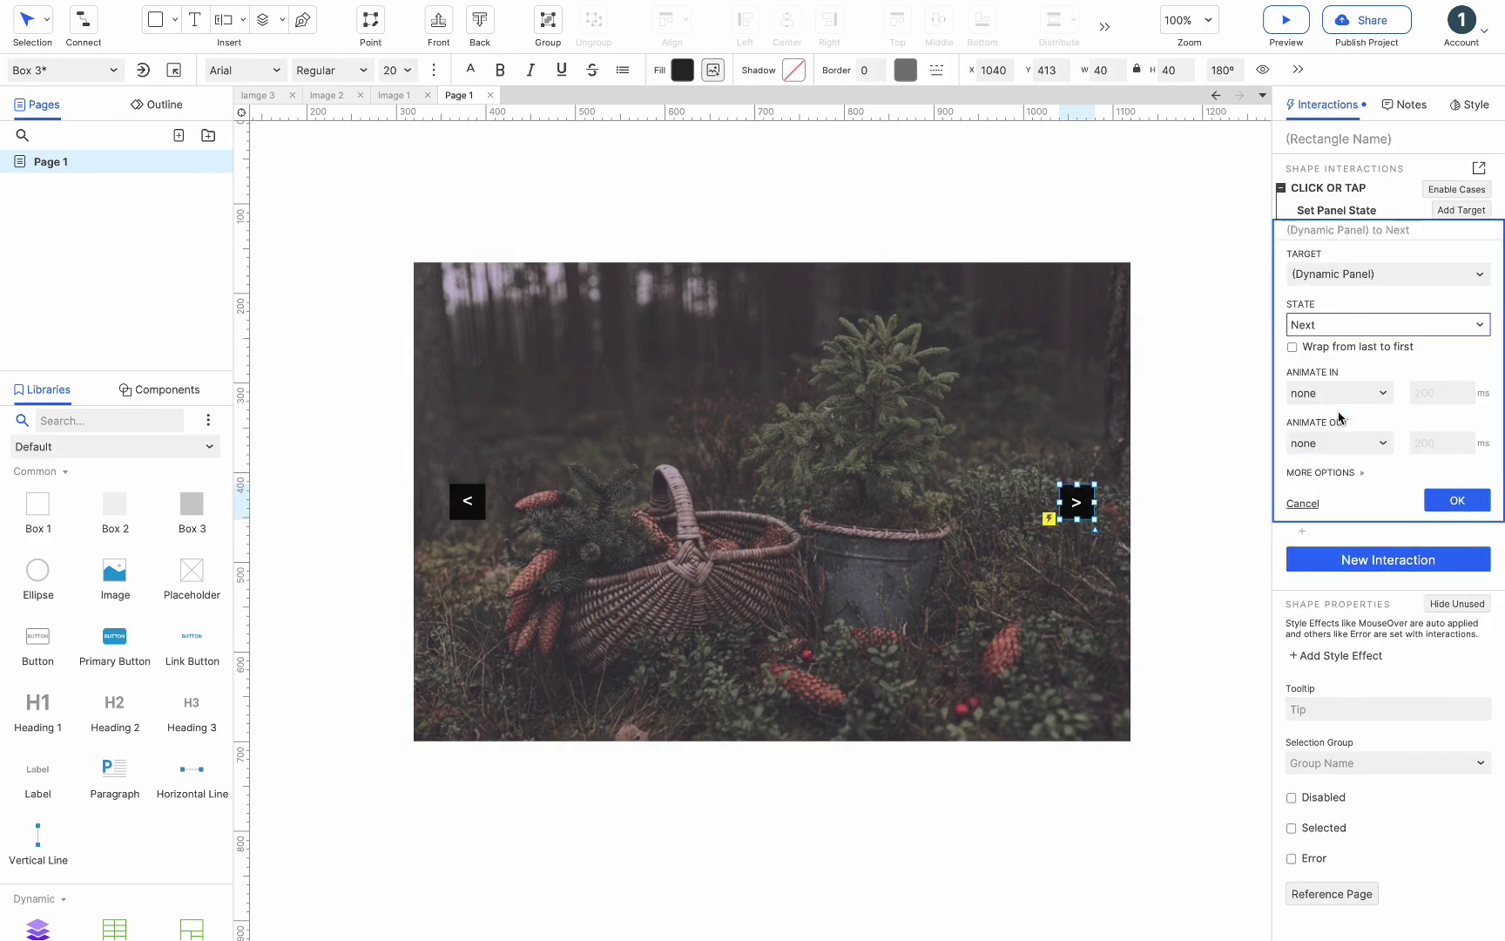
# - Give the Next action a 200 ms slide left animation and wrap it from last to first
pyautogui.click(1343, 396)
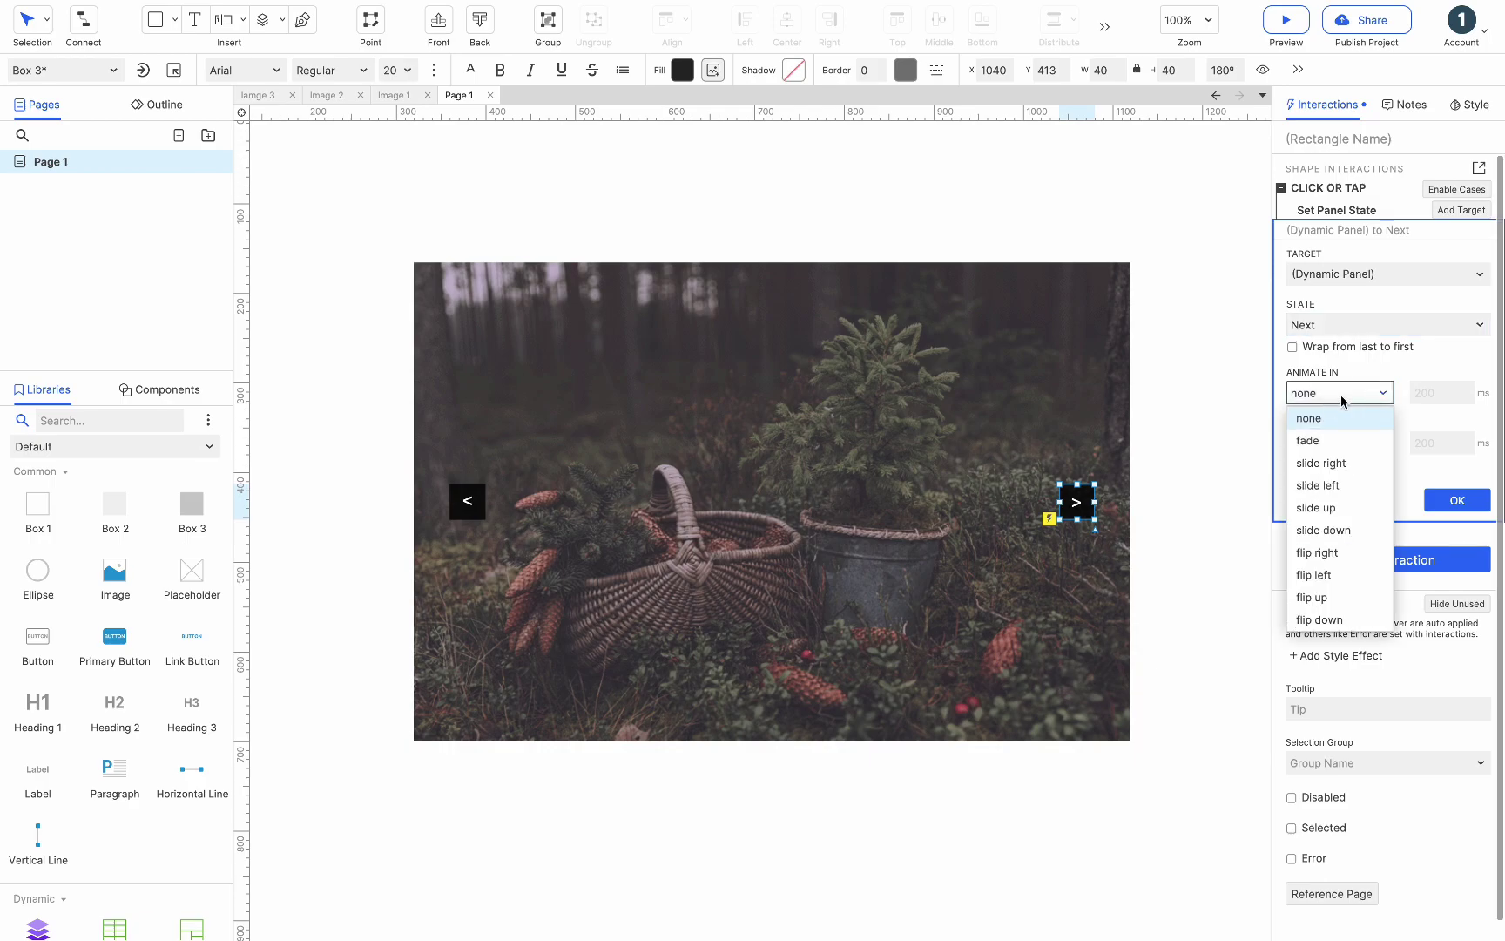
pyautogui.click(1333, 485)
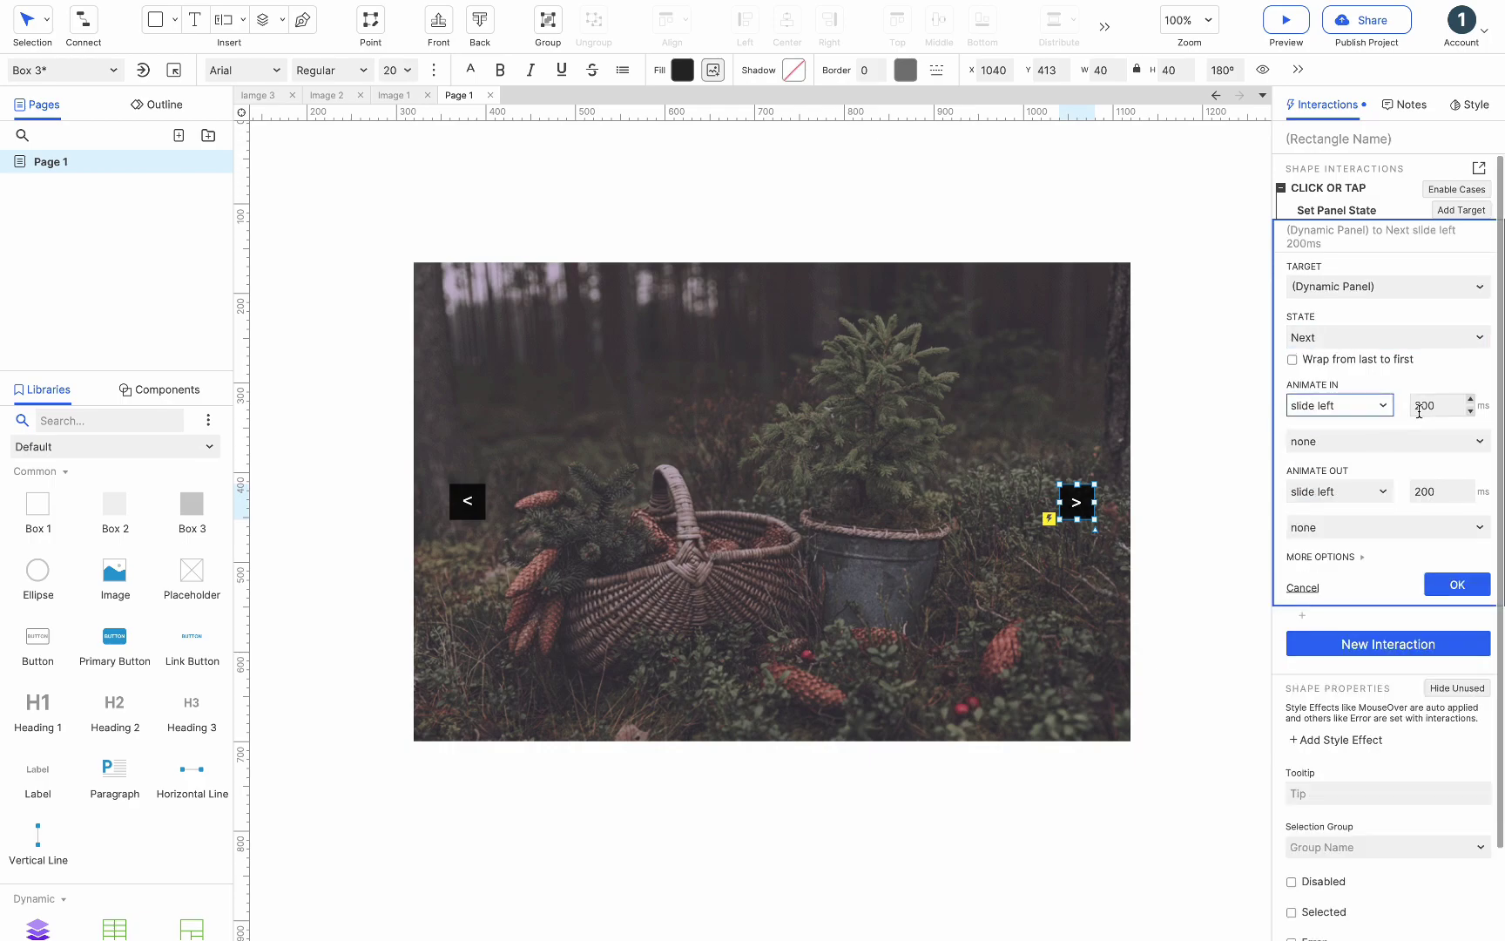
pyautogui.click(1351, 560)
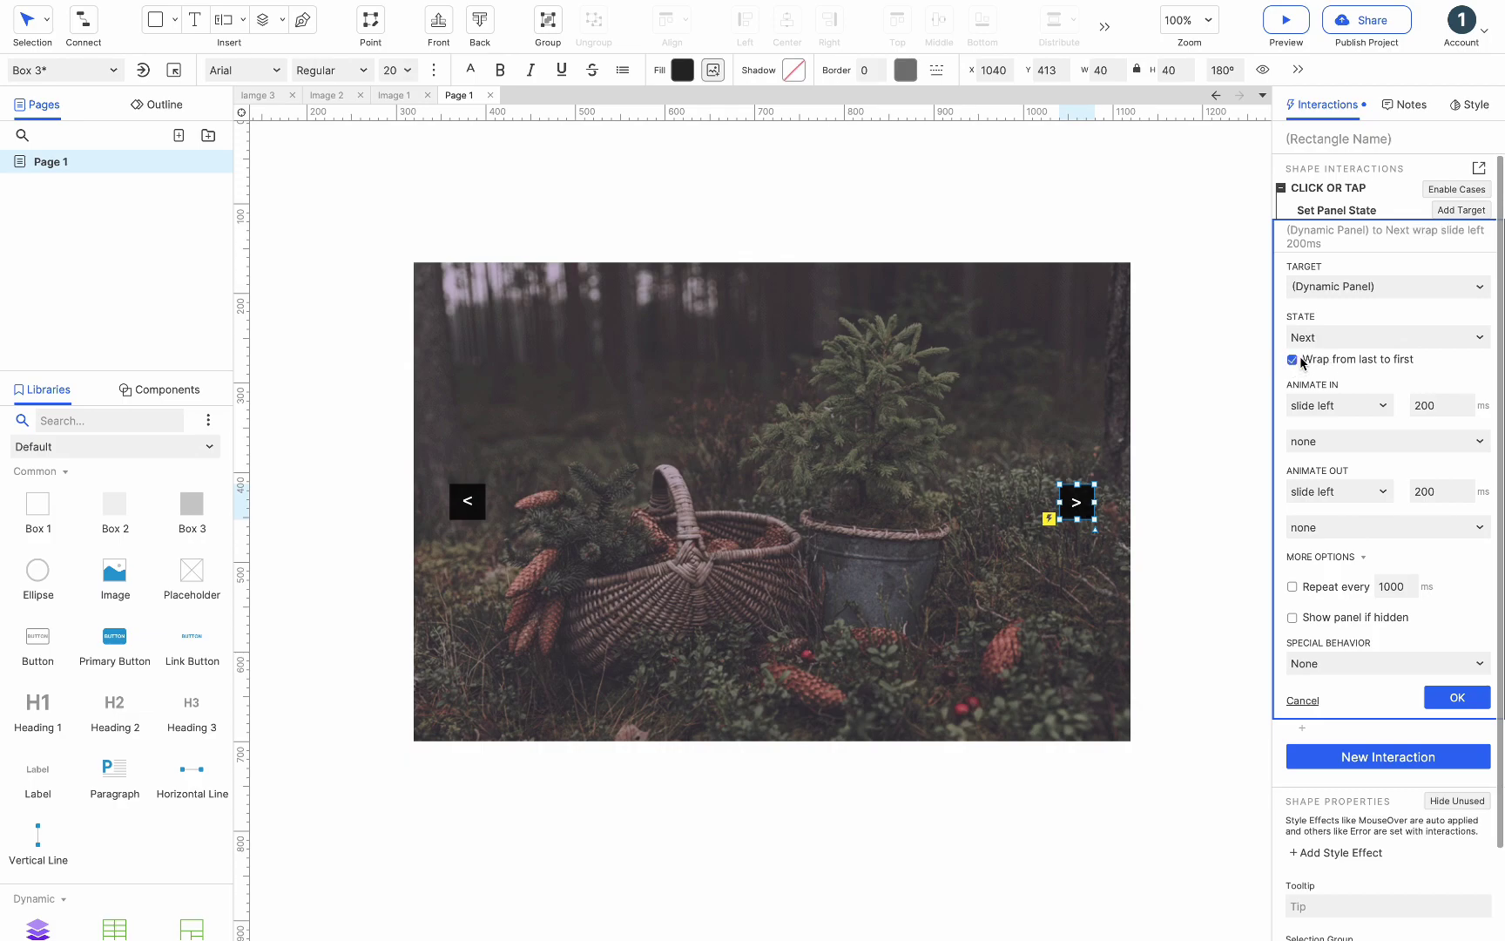
pyautogui.click(1456, 699)
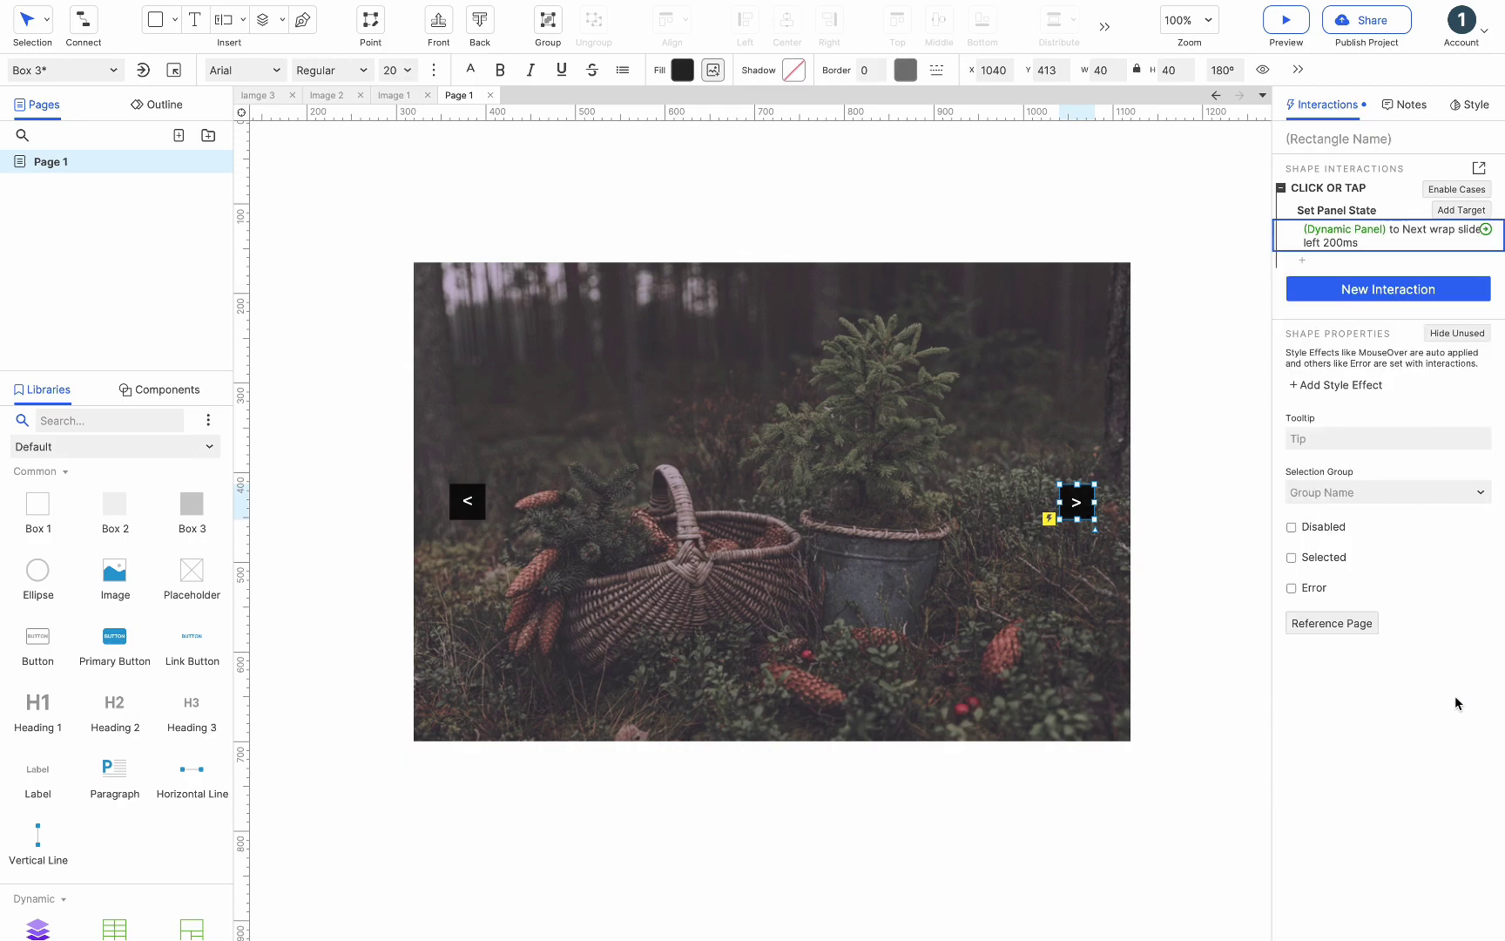
# - Paste the interaction onto the "<" box and change it to the Previous state with a slide right animation
pyautogui.click(474, 498)
pyautogui.hotkey('ctrl', 'v')
pyautogui.click(1349, 239)
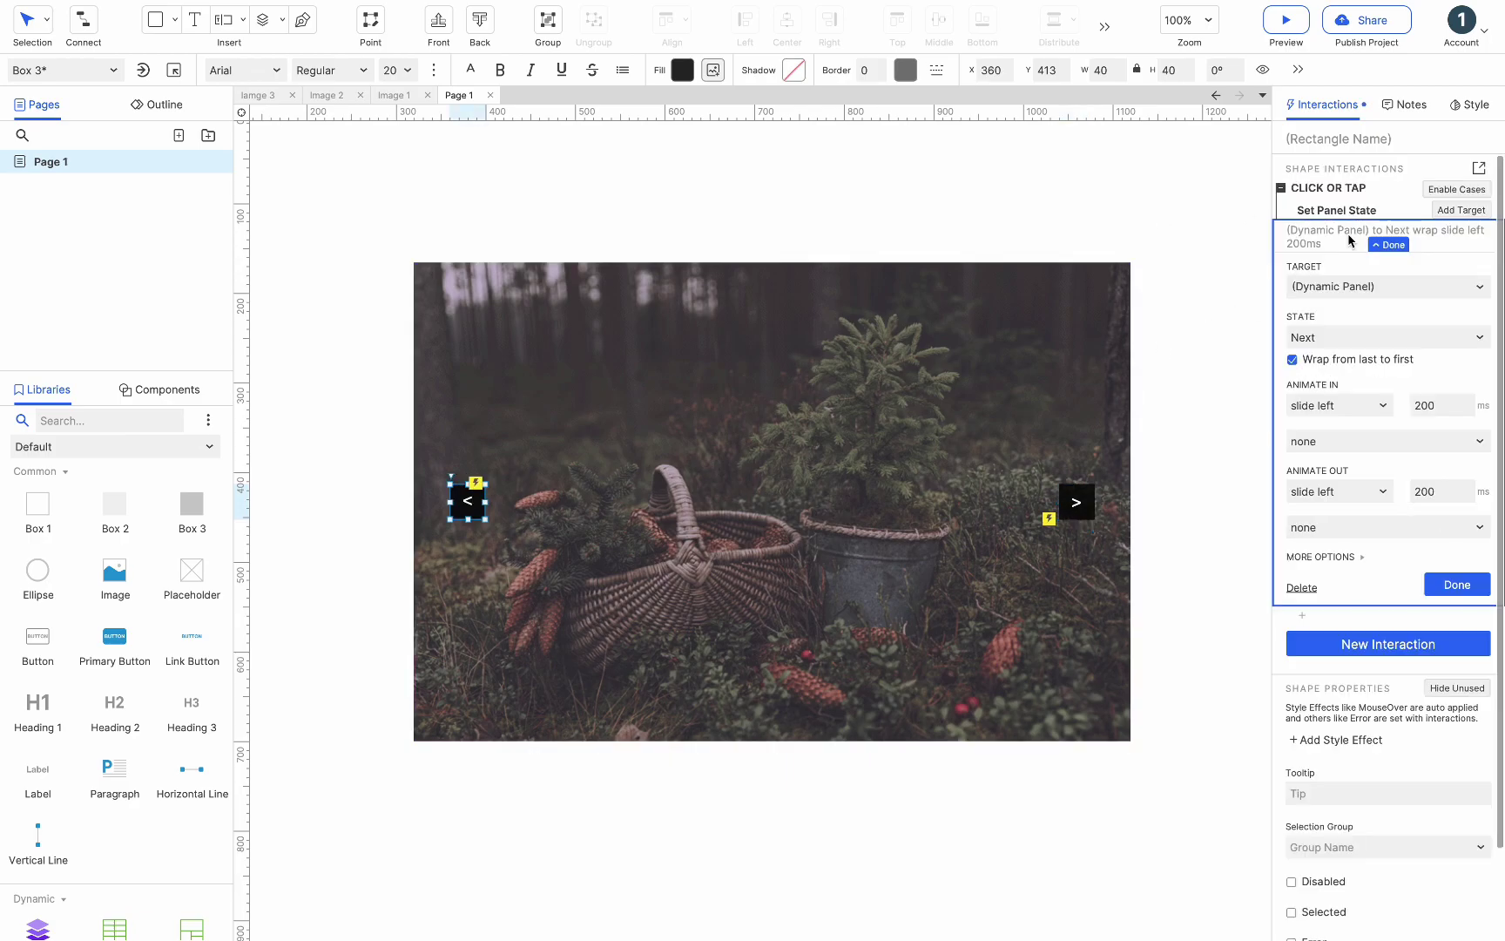
pyautogui.click(1344, 337)
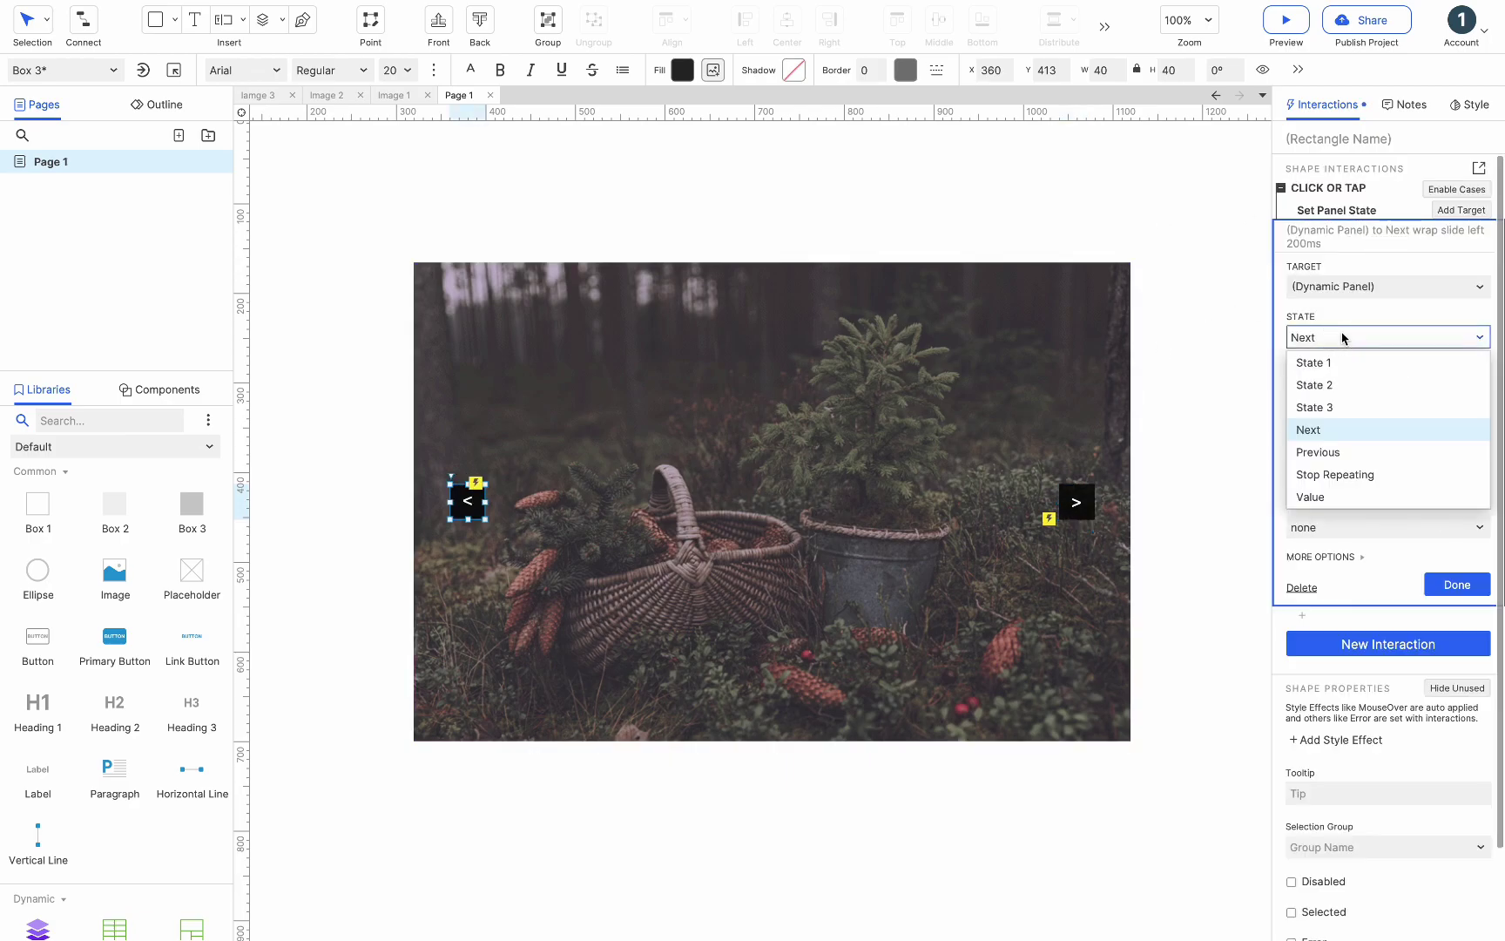
pyautogui.click(1338, 452)
pyautogui.click(1342, 407)
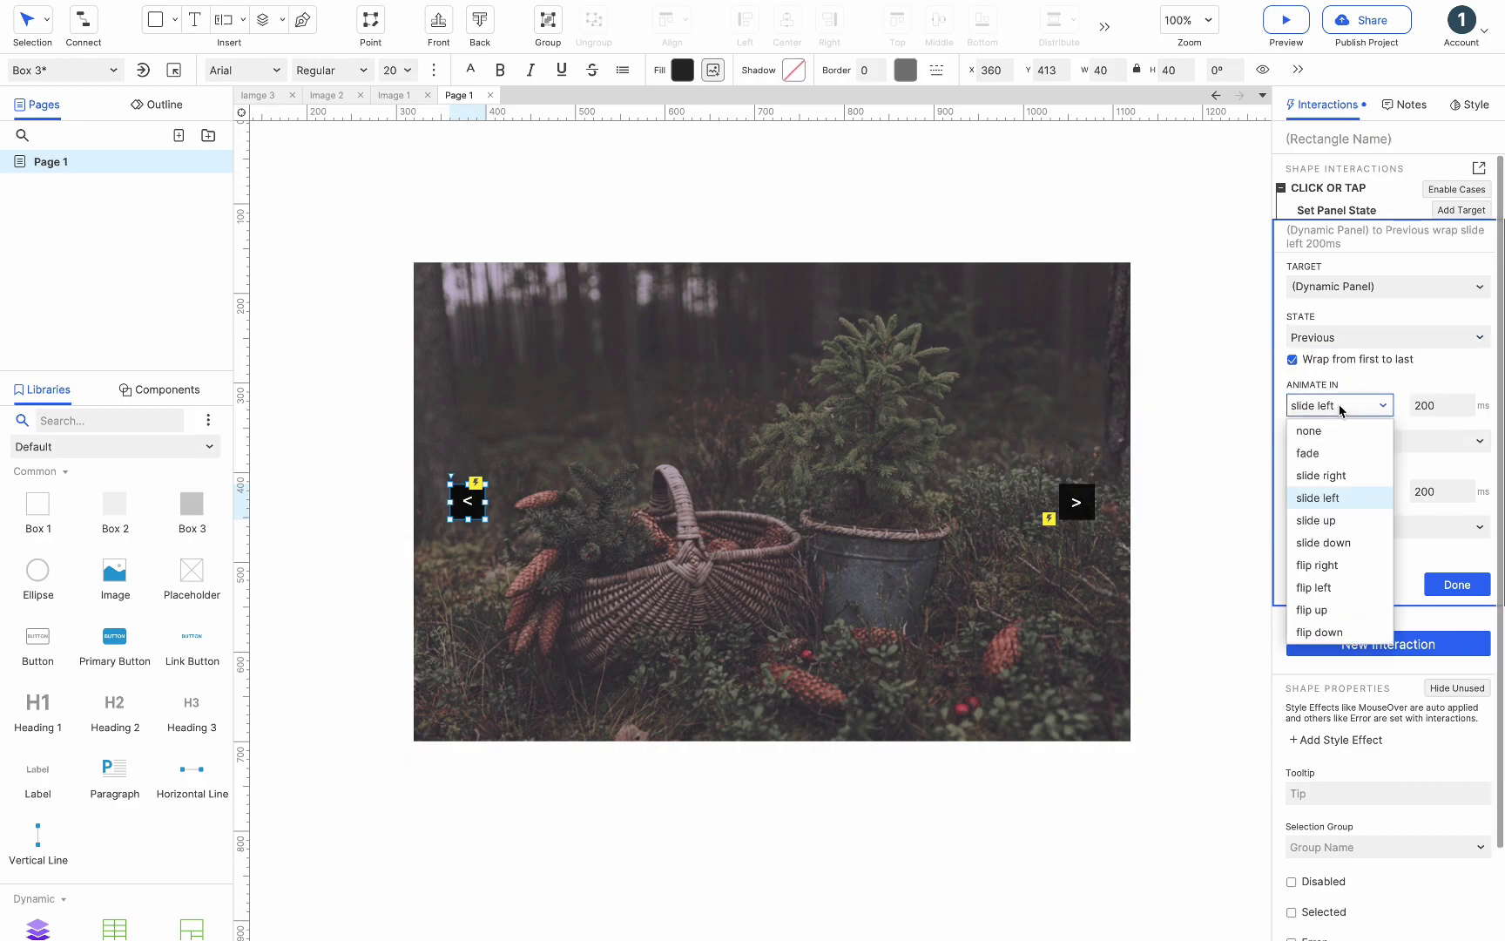
pyautogui.click(1322, 475)
pyautogui.click(1458, 585)
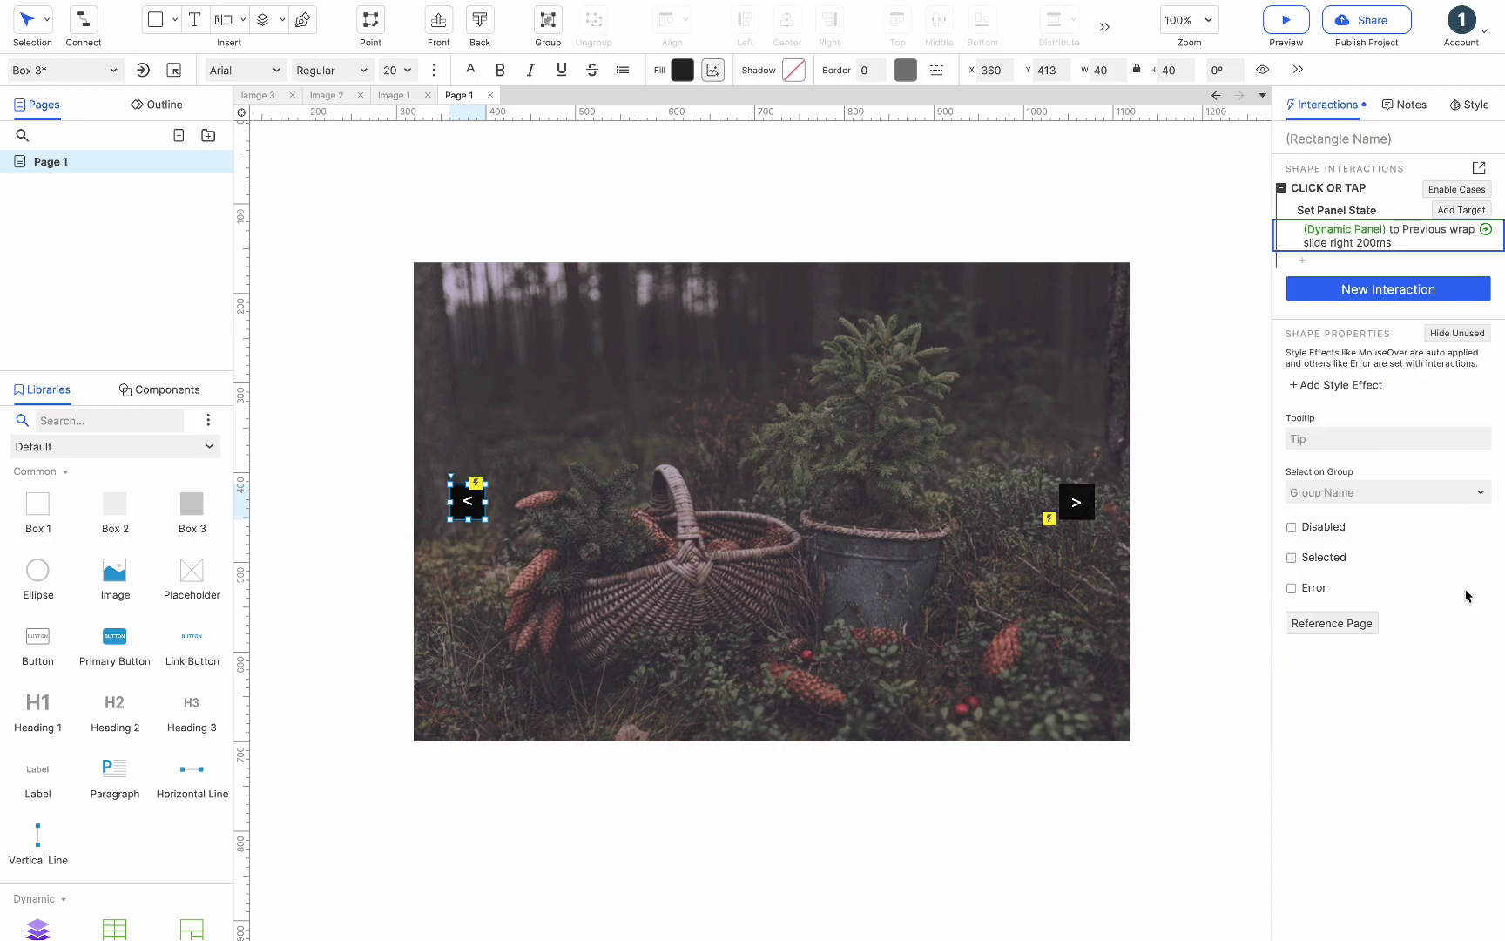
# - Place a 40 by 40 Box 1 shape labelled "1" near the image's bottom edge, with font size 18
pyautogui.moveTo(38, 504); pyautogui.dragTo(629, 655)
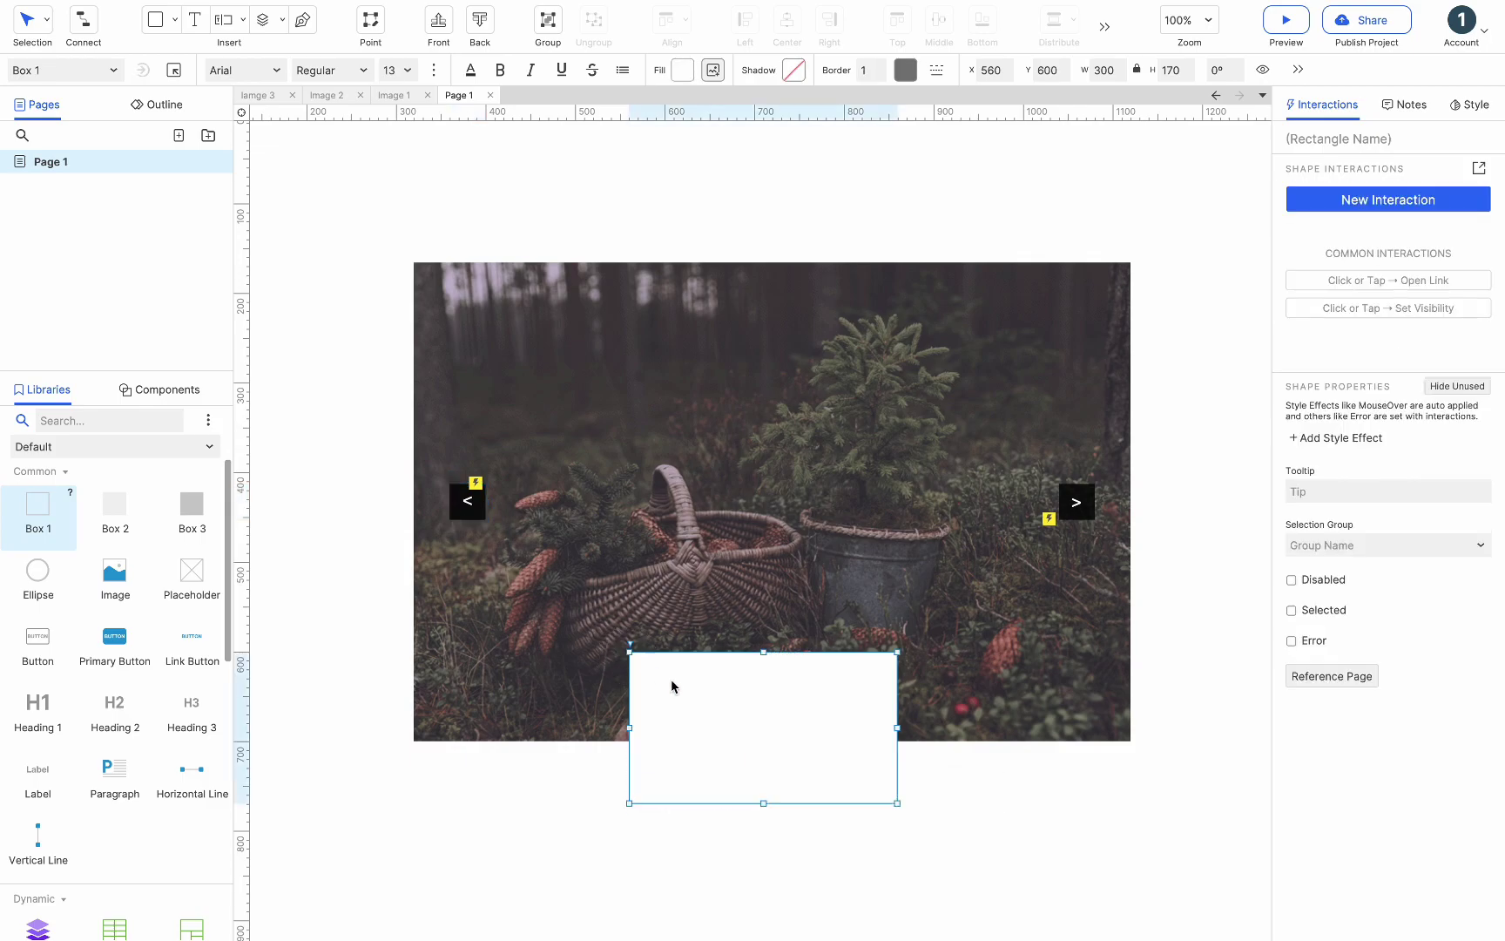
pyautogui.moveTo(897, 803); pyautogui.dragTo(693, 686)
pyautogui.write('1')
pyautogui.click(399, 70)
pyautogui.click(396, 283)
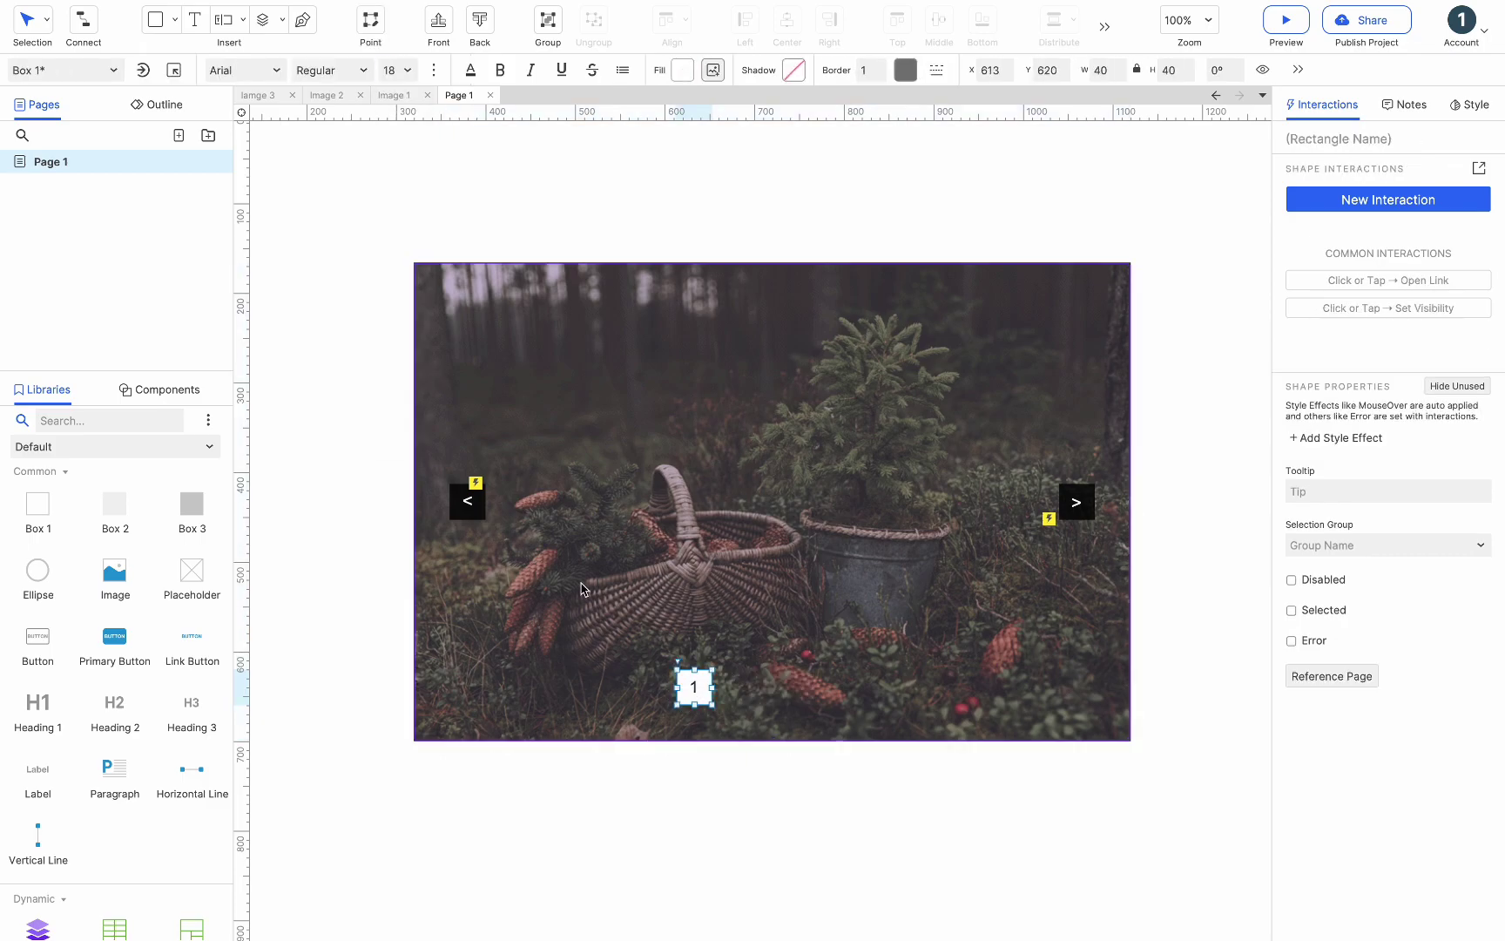
# - Add a Selected style to the "1" box with fill color #156FDF and font color #FFFFFF
pyautogui.click(1333, 438)
pyautogui.click(1320, 488)
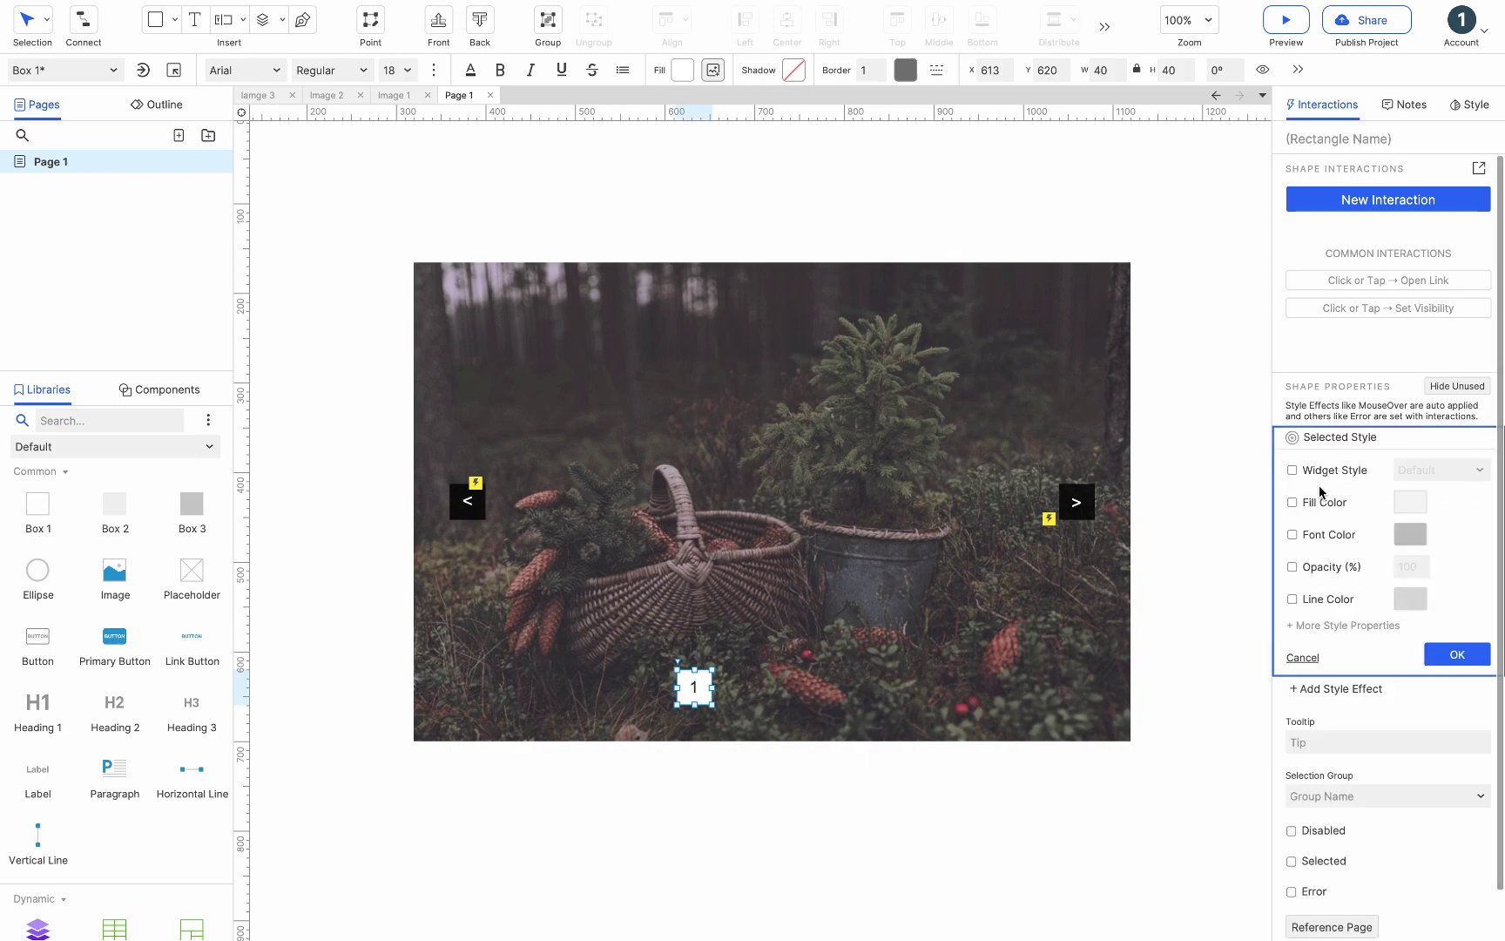
pyautogui.click(1311, 503)
pyautogui.click(1411, 503)
pyautogui.click(1433, 827)
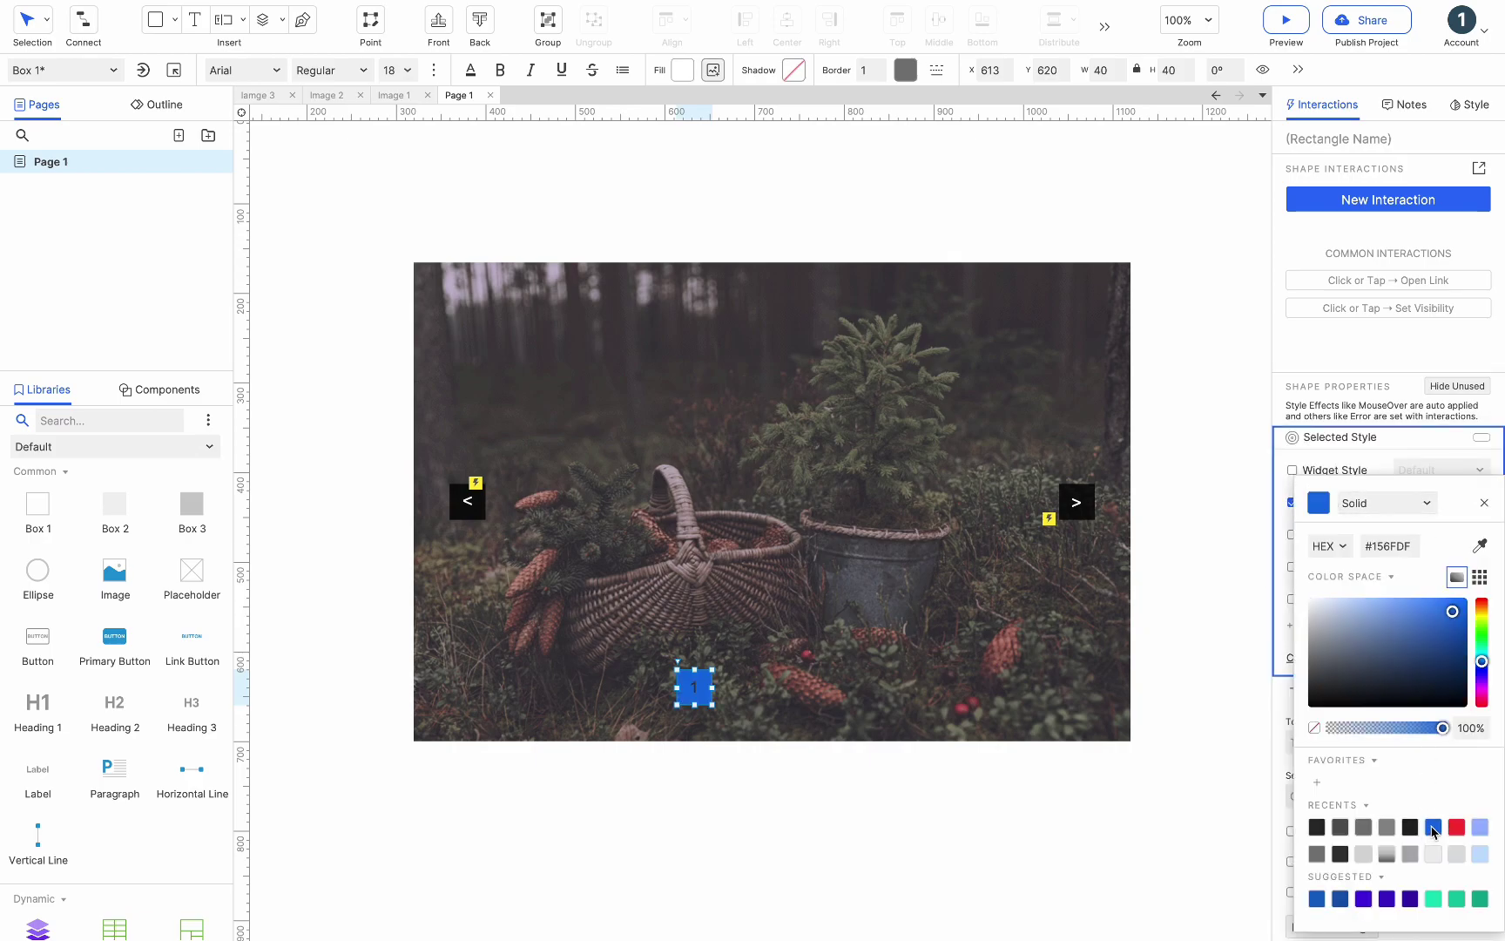
pyautogui.click(1338, 531)
pyautogui.click(1410, 534)
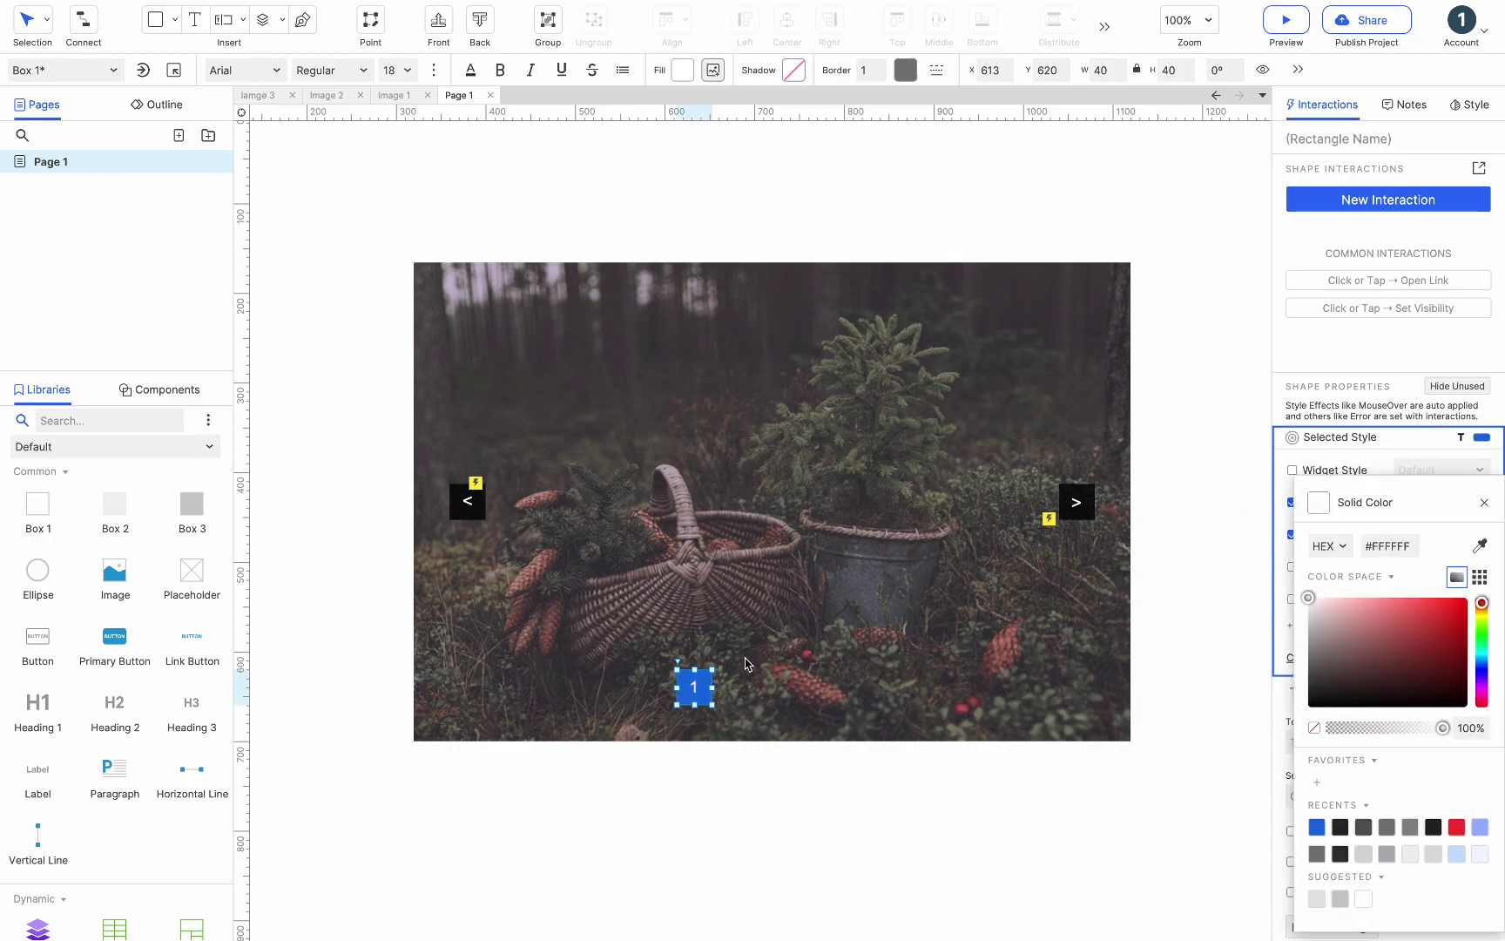
pyautogui.click(818, 607)
# - Add a MouseOver style to the "1" box with fill color #D9D9D9
pyautogui.click(695, 687)
pyautogui.click(1333, 460)
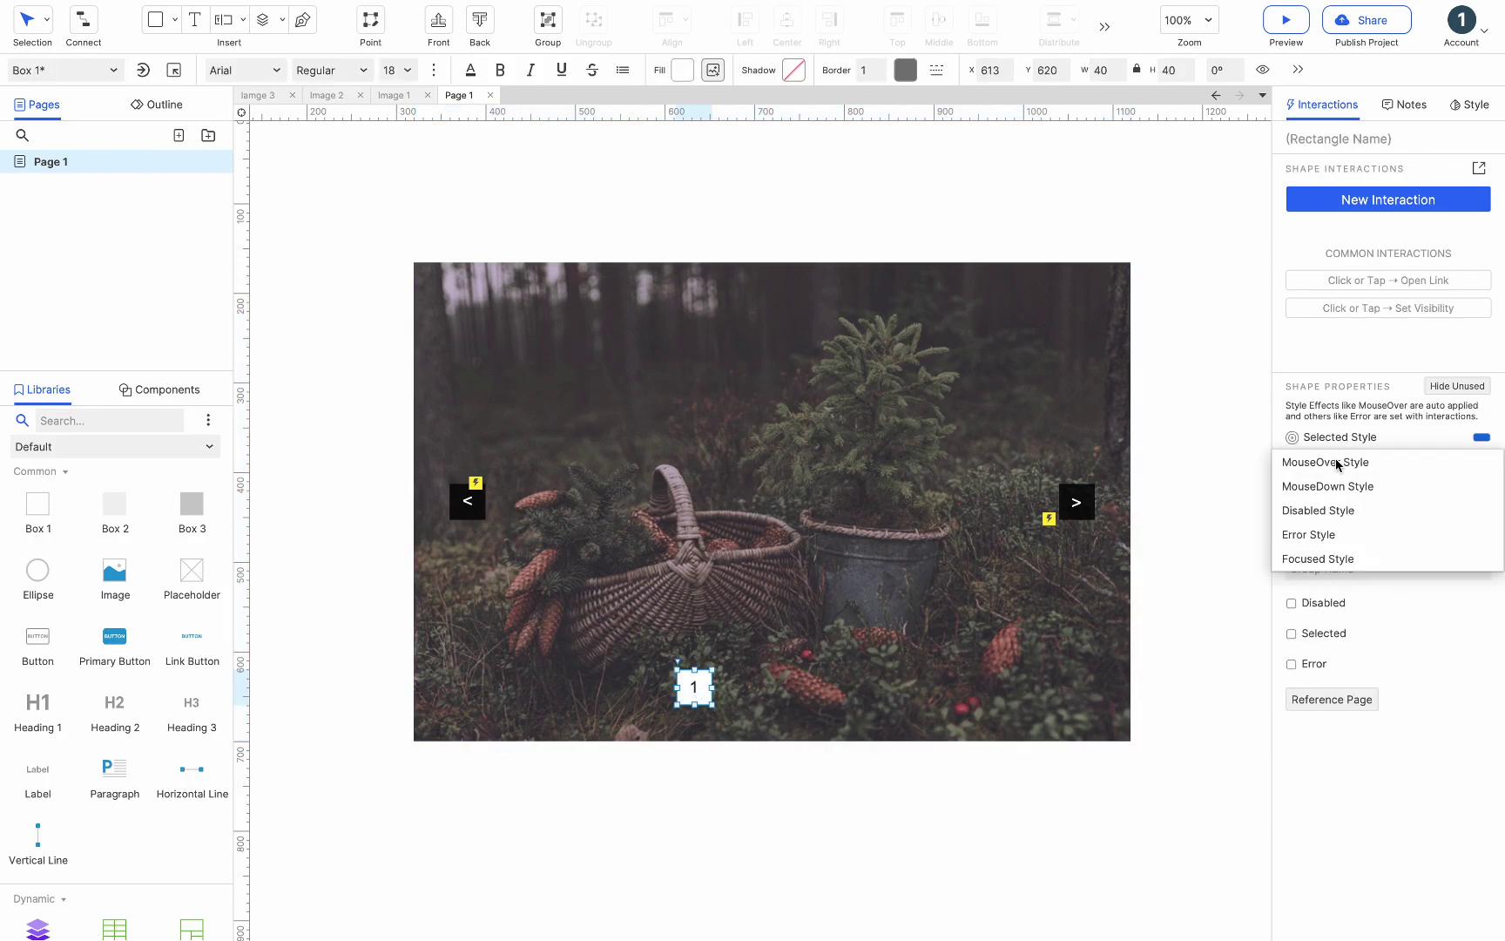
pyautogui.click(1338, 462)
pyautogui.click(1410, 502)
pyautogui.click(1298, 615)
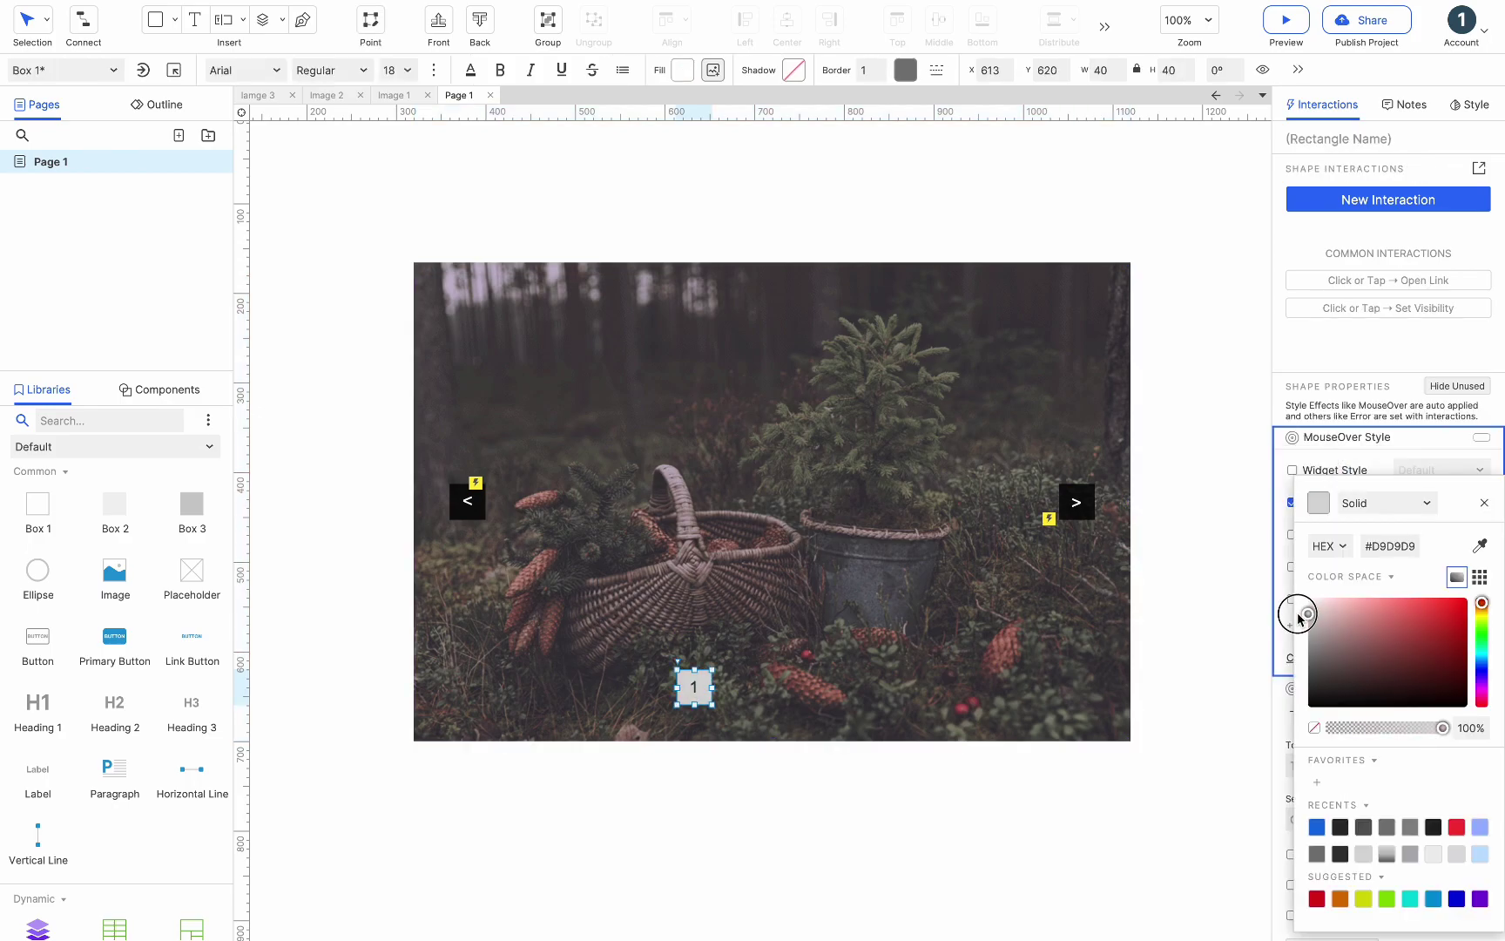
pyautogui.click(1489, 507)
pyautogui.click(1454, 649)
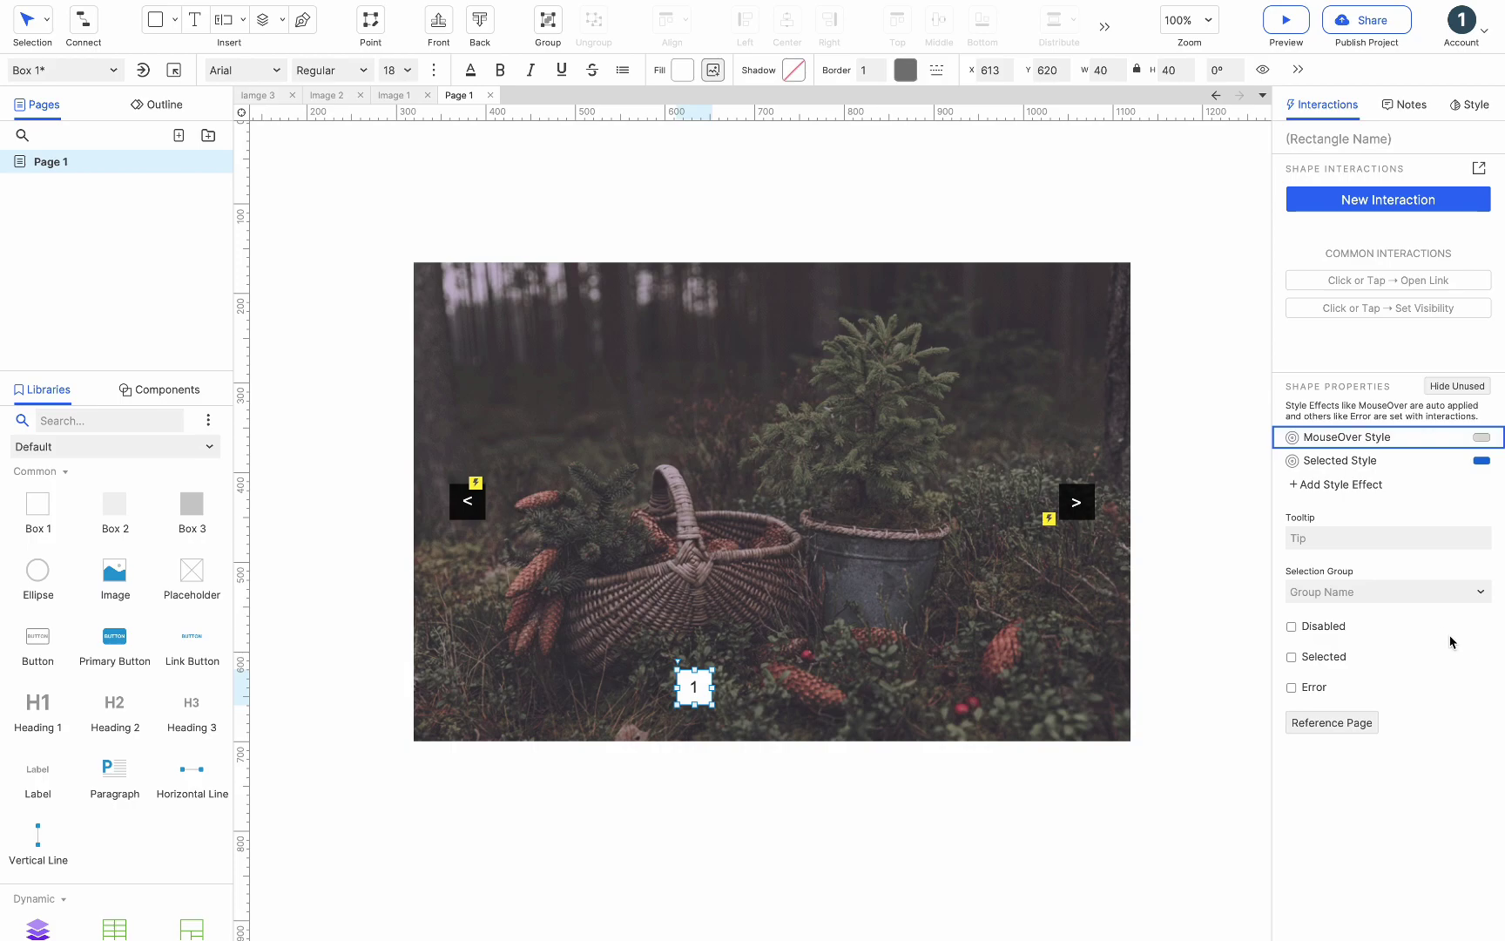
# - Assign the "1" box to selection group 1 and duplicate it into a row with boxes labelled "2" and "3"
pyautogui.click(1391, 591)
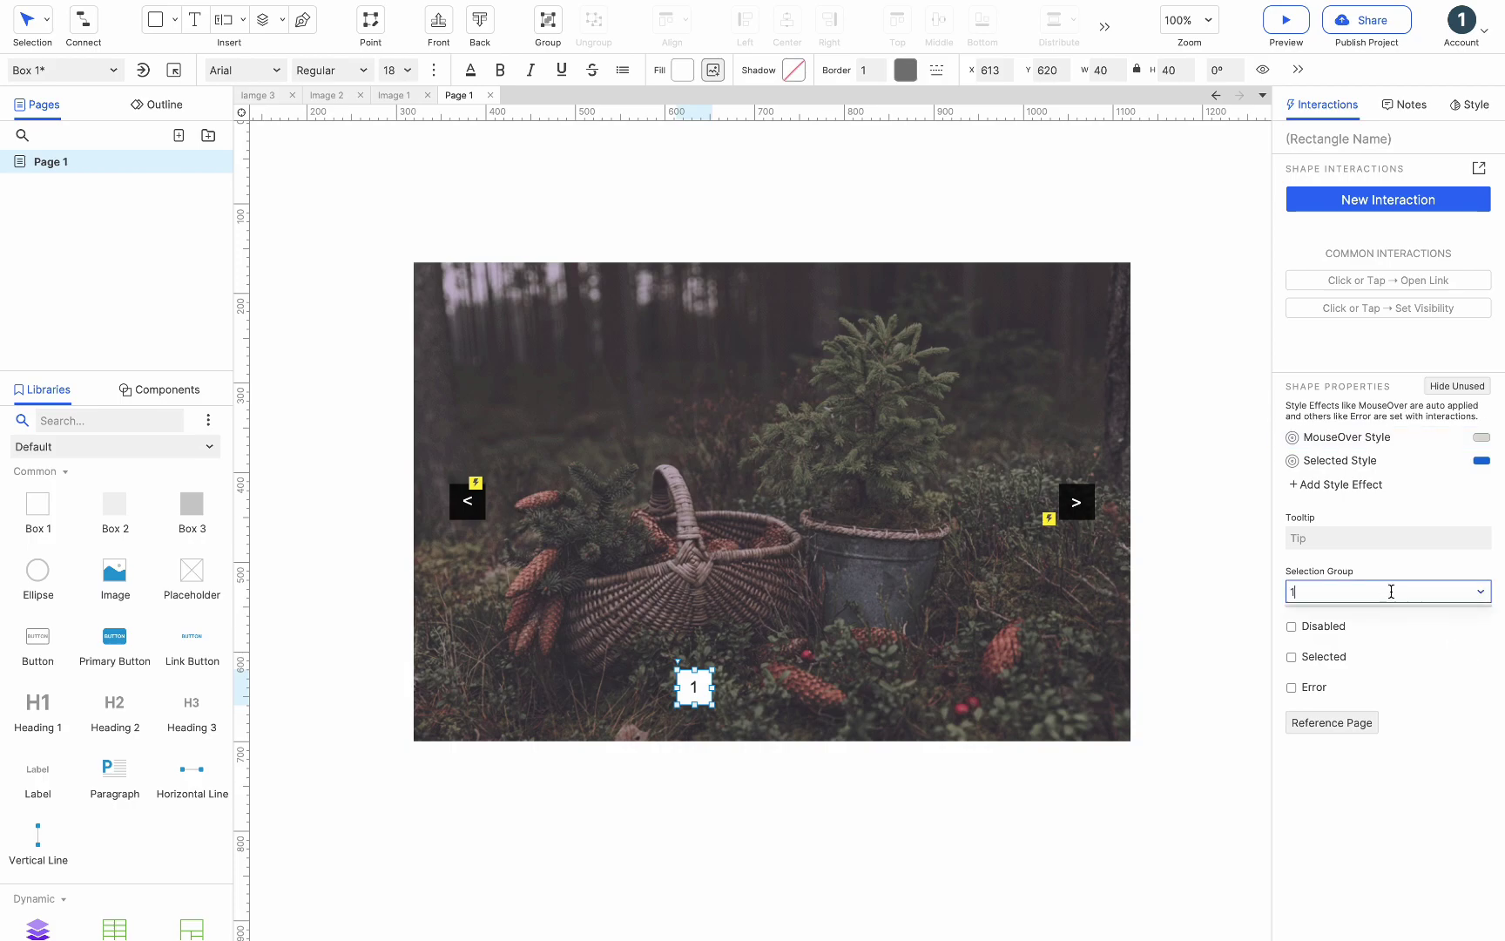
pyautogui.click(693, 687)
pyautogui.click(698, 687)
pyautogui.moveTo(698, 688); pyautogui.dragTo(798, 690)
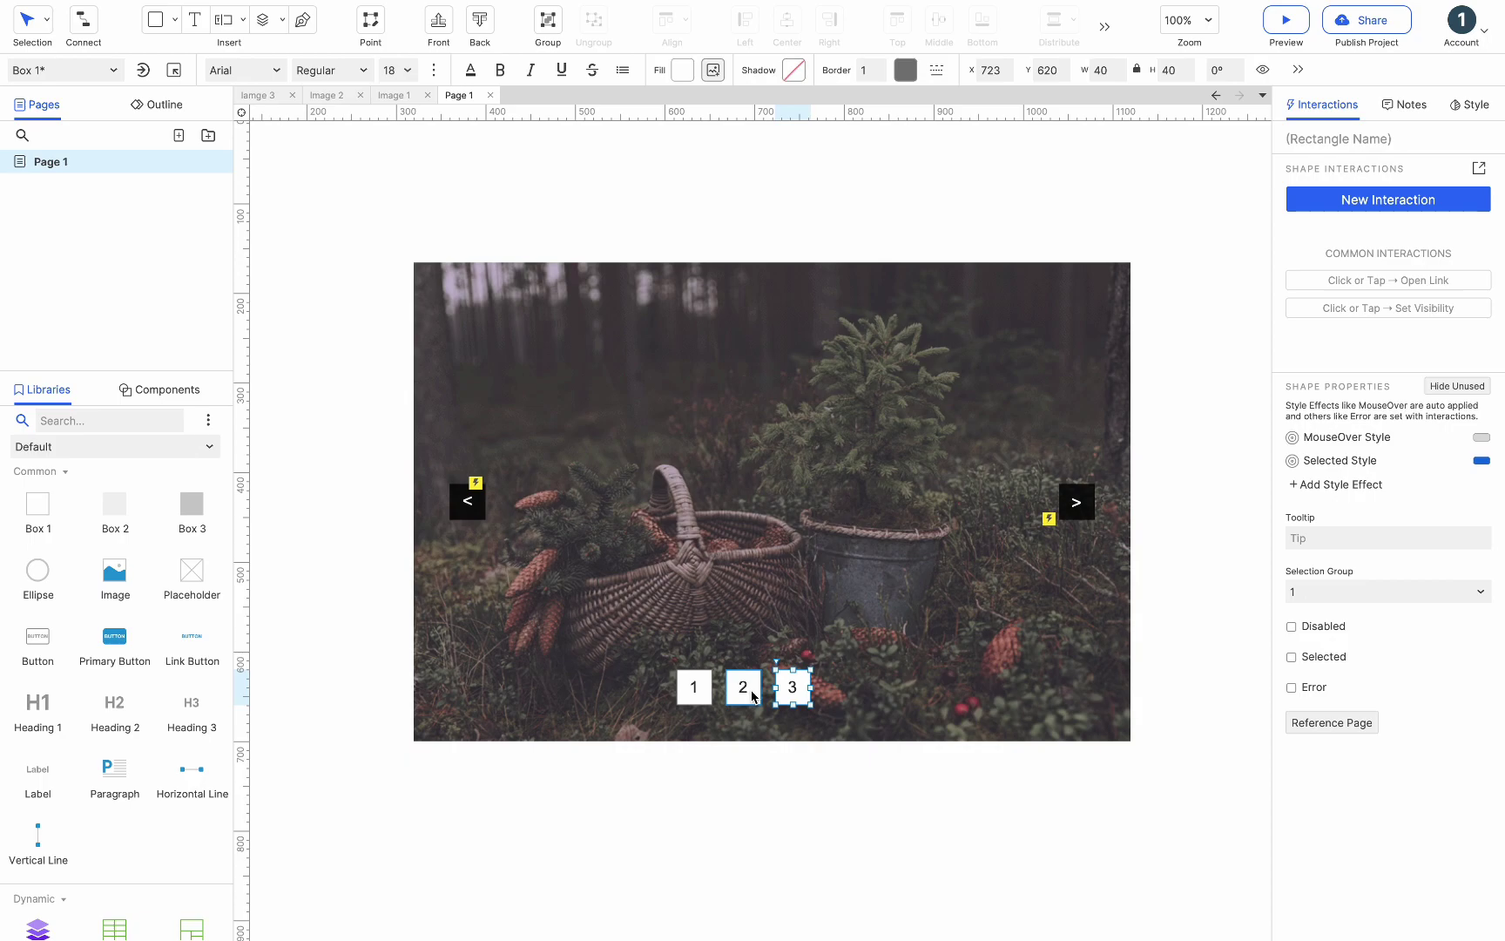
# - Mark the "1" box as selected by default
pyautogui.click(704, 695)
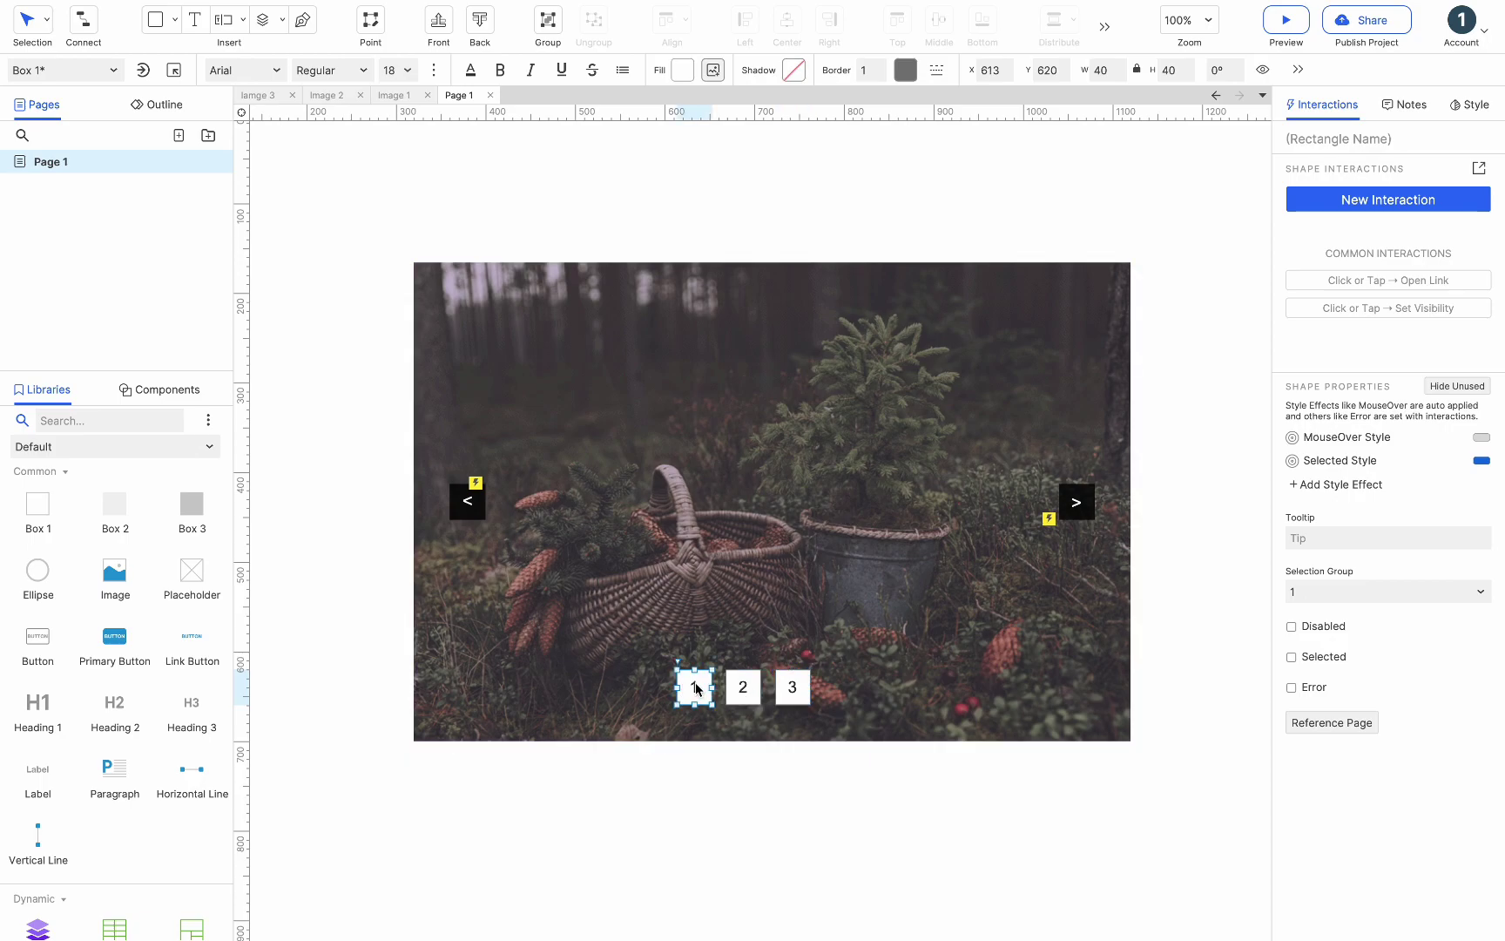
pyautogui.rightClick(697, 688)
pyautogui.click(755, 746)
pyautogui.click(755, 755)
# - Move the three numbered boxes together so the "1" box sits at X 645, Y 632, then select only that box
pyautogui.click(788, 691)
pyautogui.keyDown('shift'); pyautogui.click(738, 695); pyautogui.keyUp('shift')
pyautogui.keyDown('shift'); pyautogui.click(698, 688); pyautogui.keyUp('shift')
pyautogui.moveTo(698, 688); pyautogui.dragTo(728, 698)
pyautogui.click(728, 699)
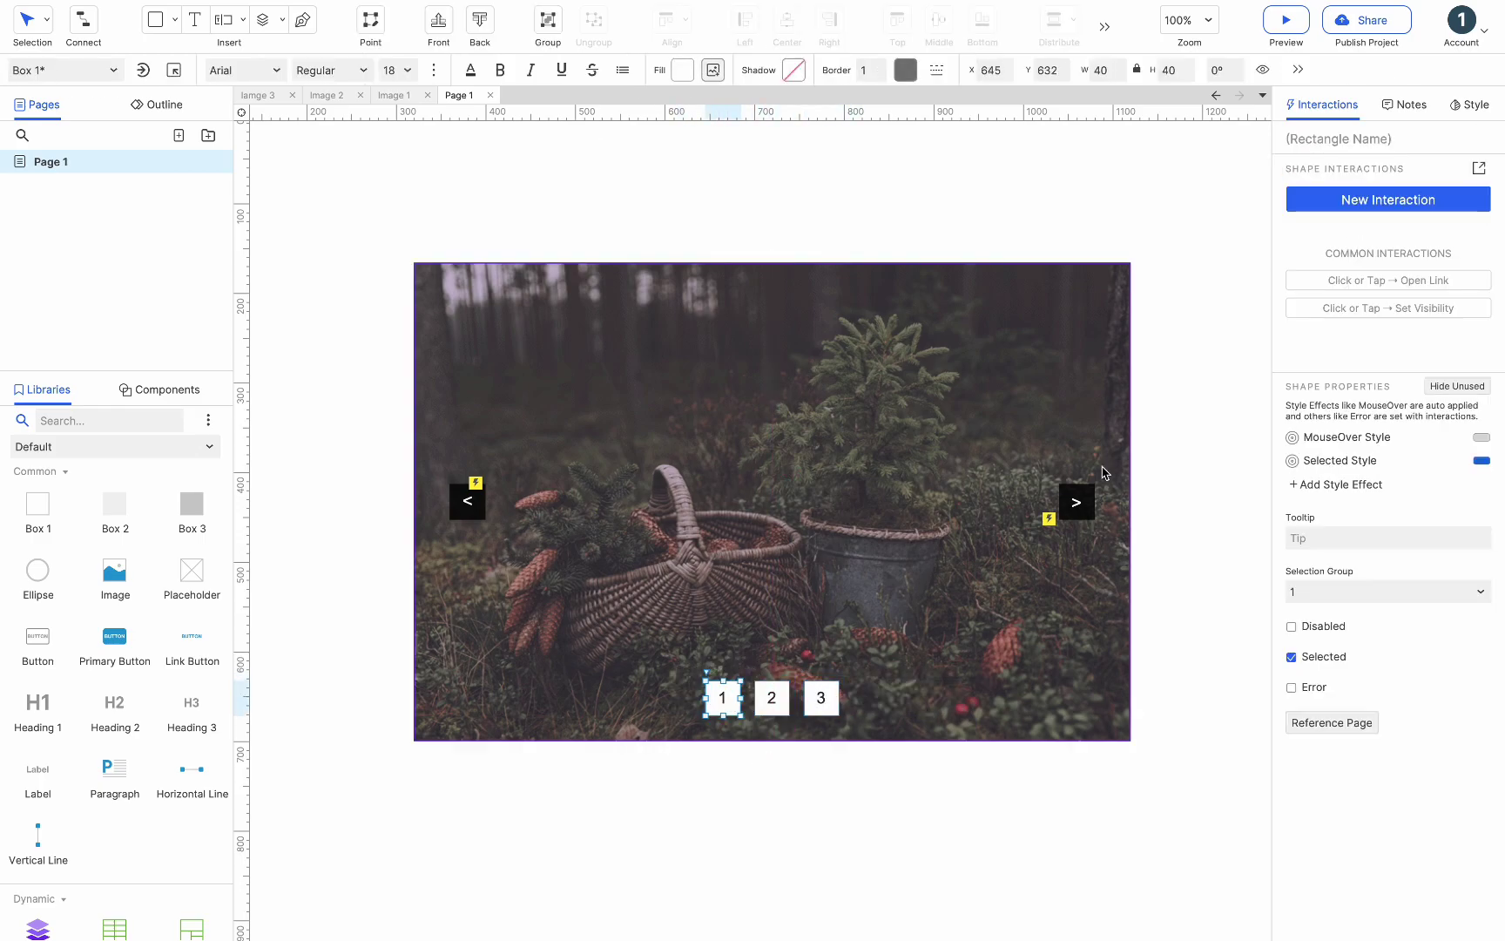
# - Add a Click or Tap interaction to the "1" box that sets This selected value to true
pyautogui.click(1381, 199)
pyautogui.click(1334, 246)
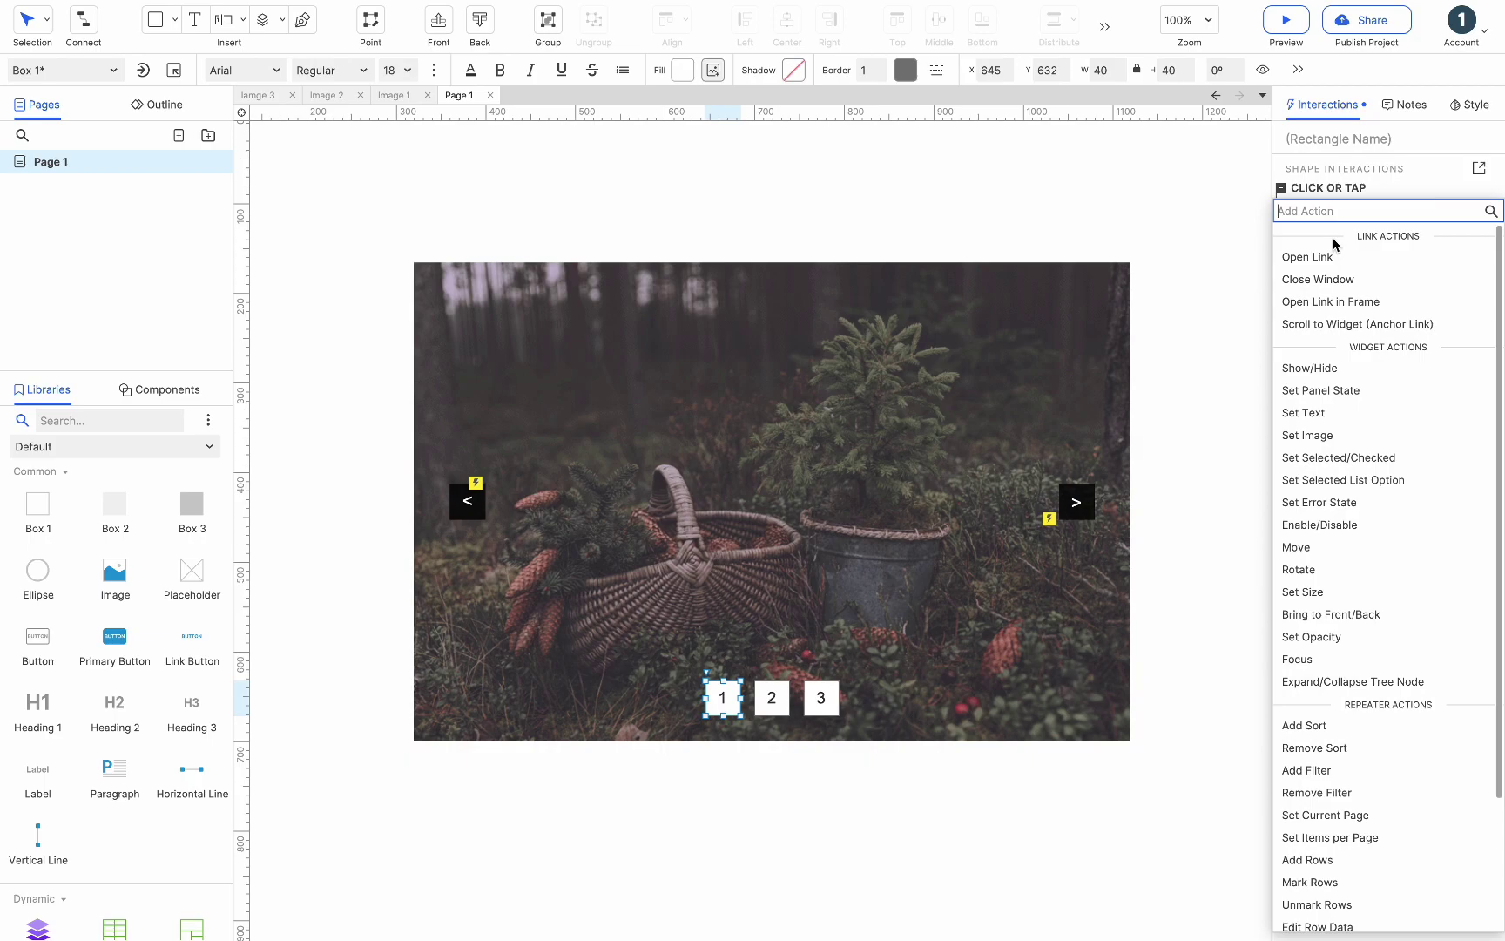
pyautogui.click(1337, 457)
pyautogui.click(1356, 307)
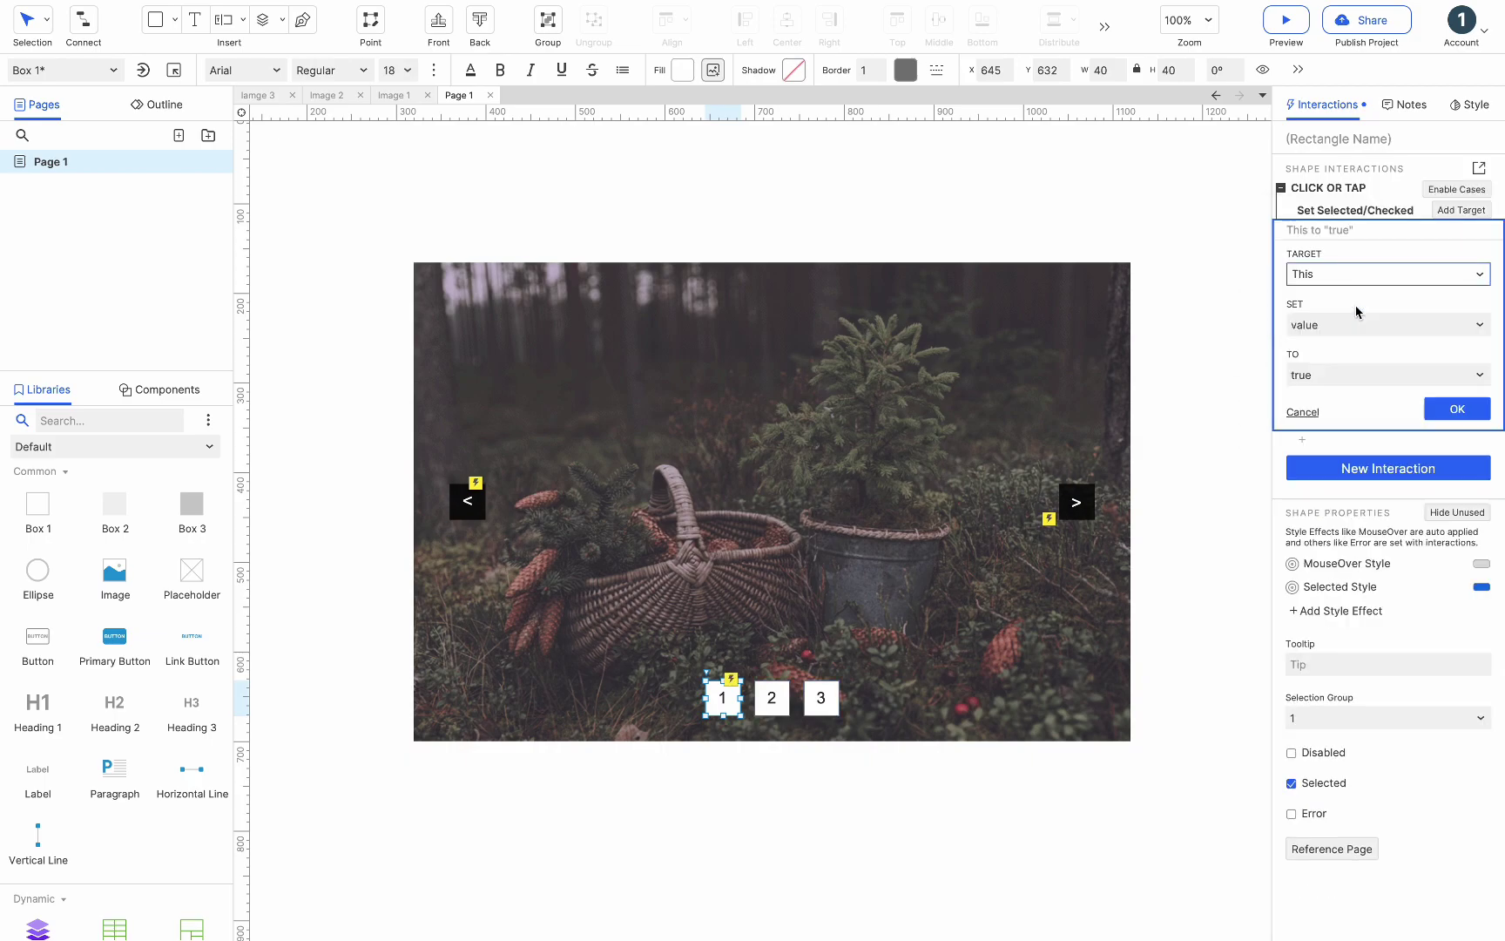
pyautogui.click(1457, 408)
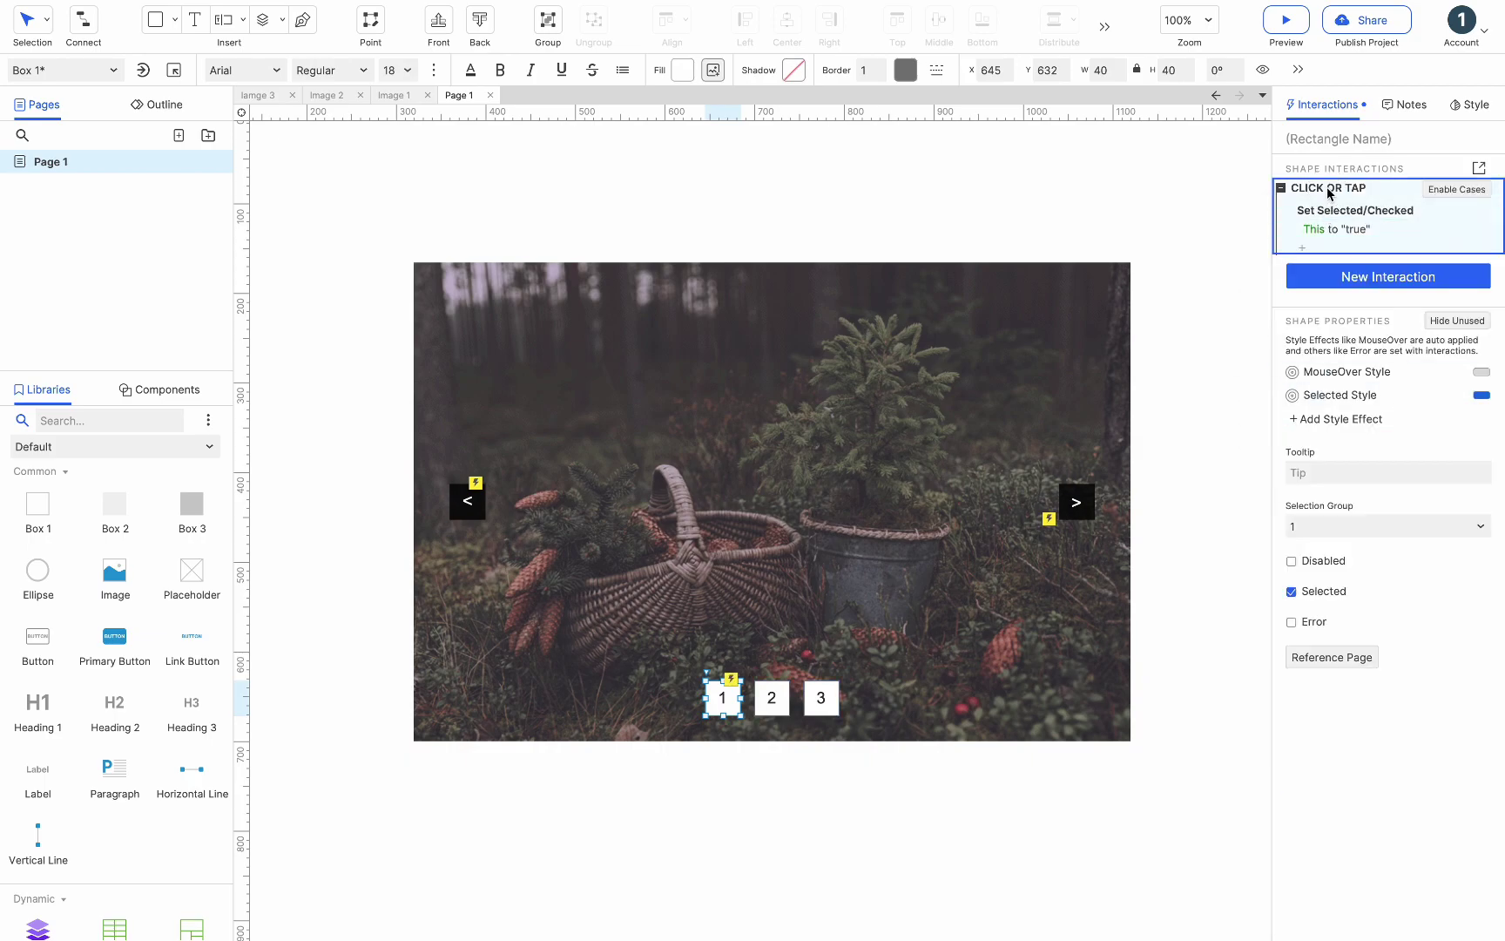
# - Copy the Click or Tap interaction of the "1" box onto the "2" and "3" boxes
pyautogui.click(773, 700)
pyautogui.press('super+v')
pyautogui.click(820, 701)
pyautogui.press('super+v')
# - Add a Set Panel State action to the "1" box's Click or Tap event, switching the dynamic panel to State 1
pyautogui.click(721, 702)
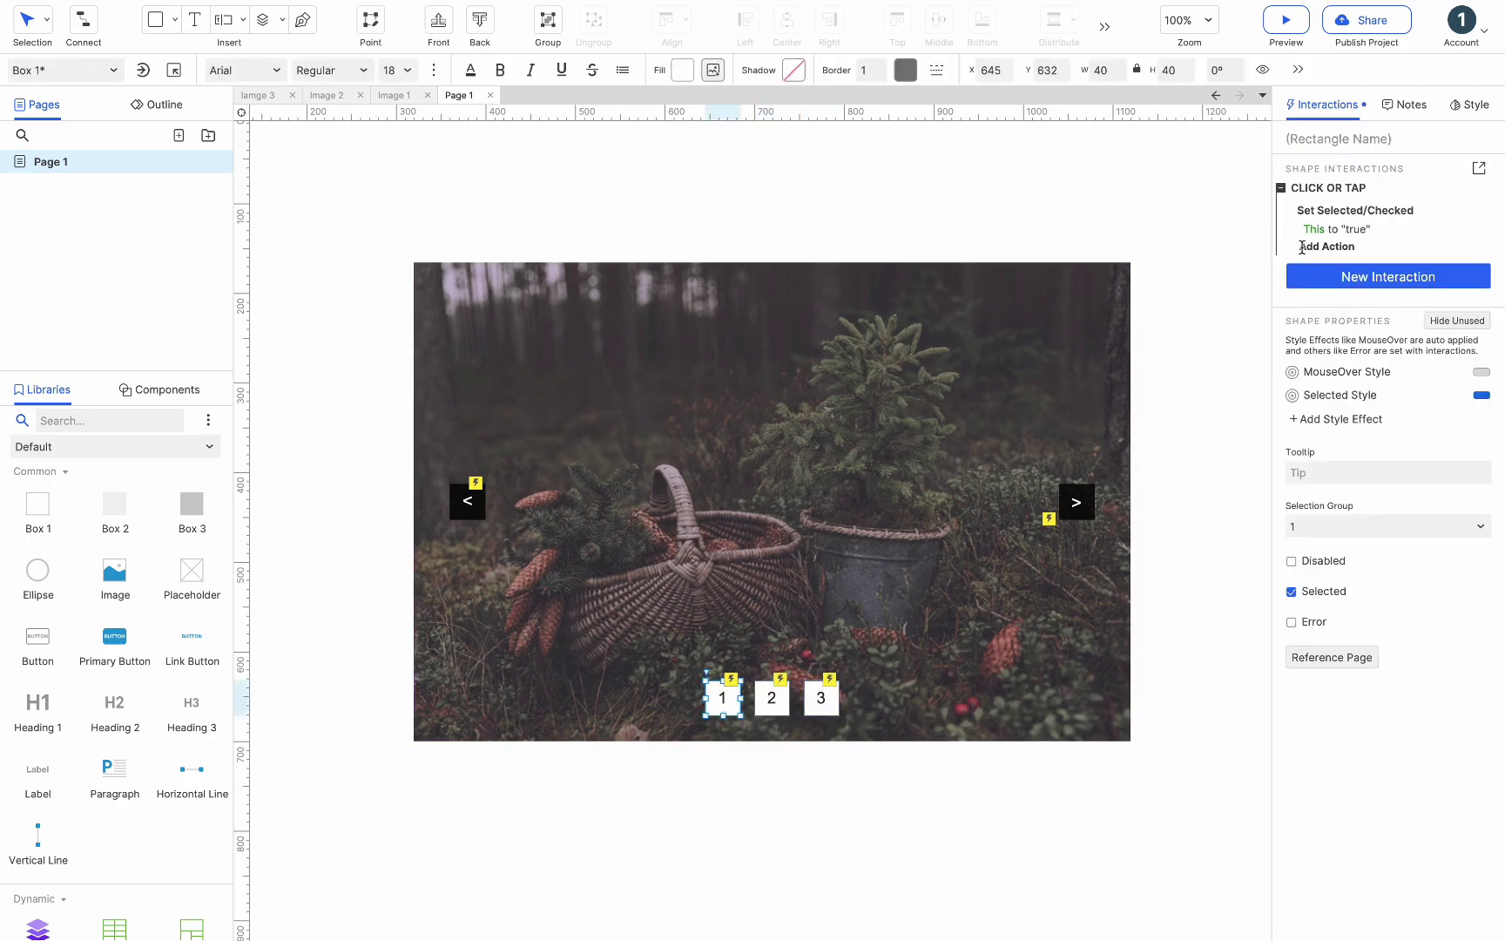
pyautogui.click(1302, 248)
pyautogui.click(1331, 430)
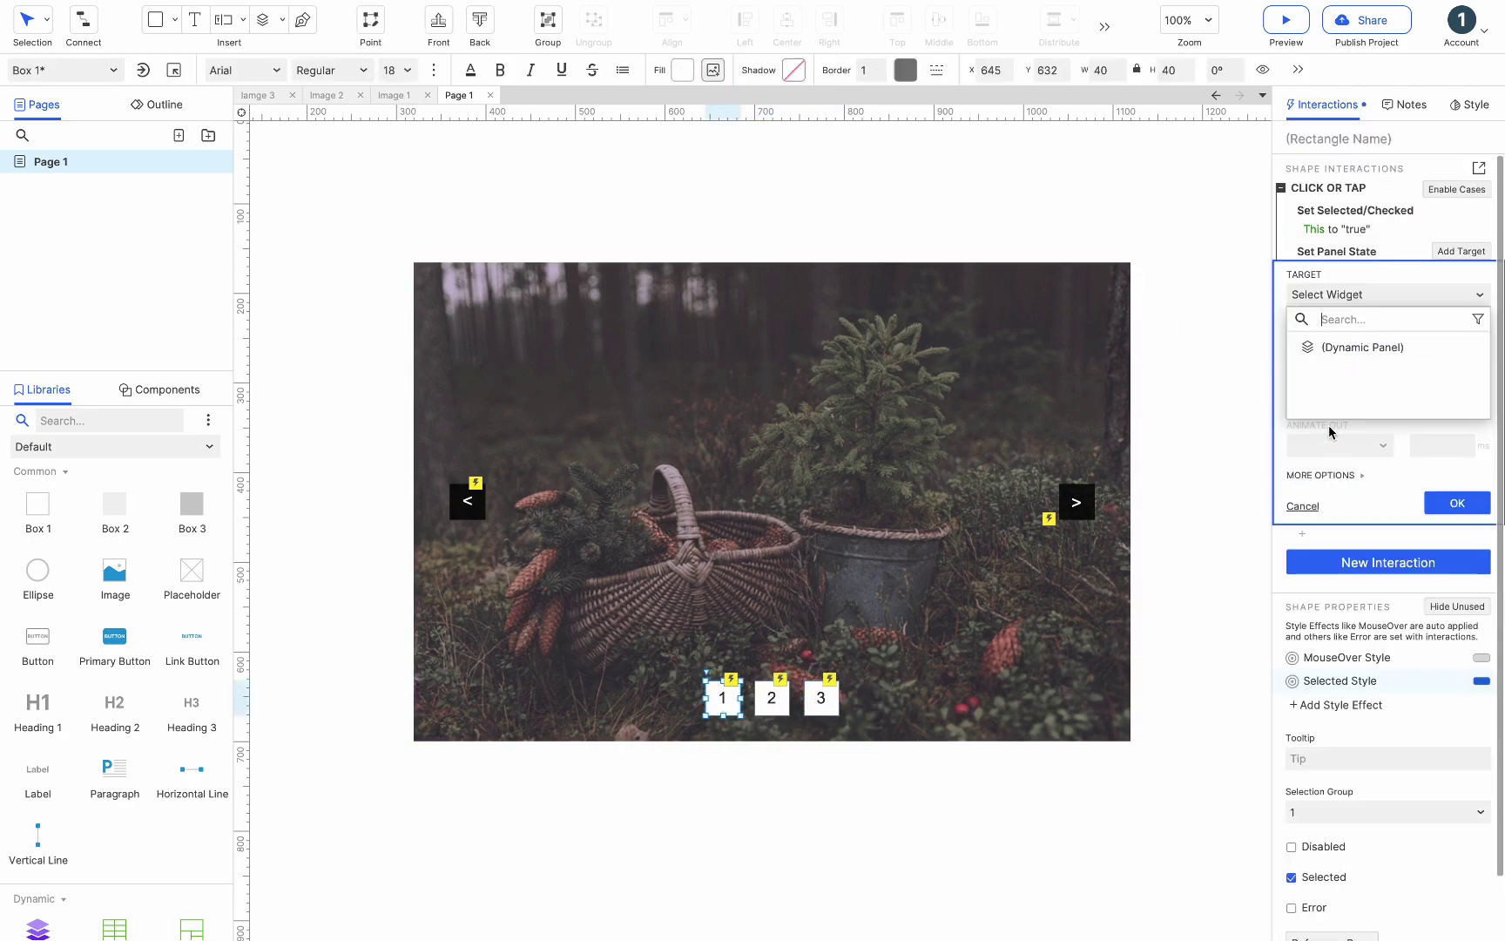
pyautogui.click(1357, 348)
pyautogui.click(1341, 393)
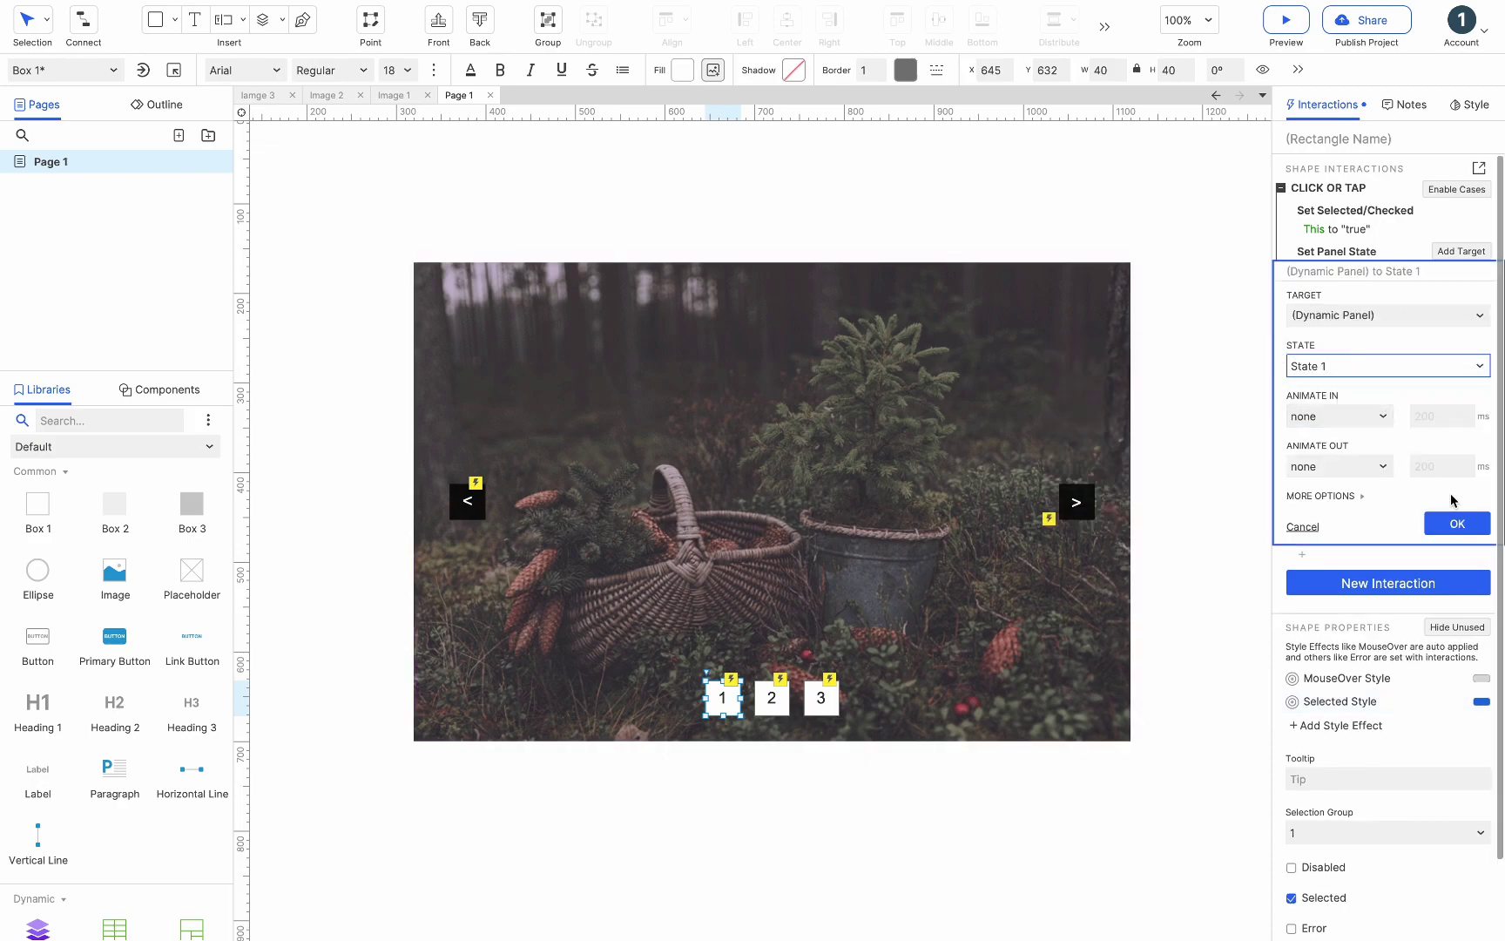
pyautogui.click(1457, 523)
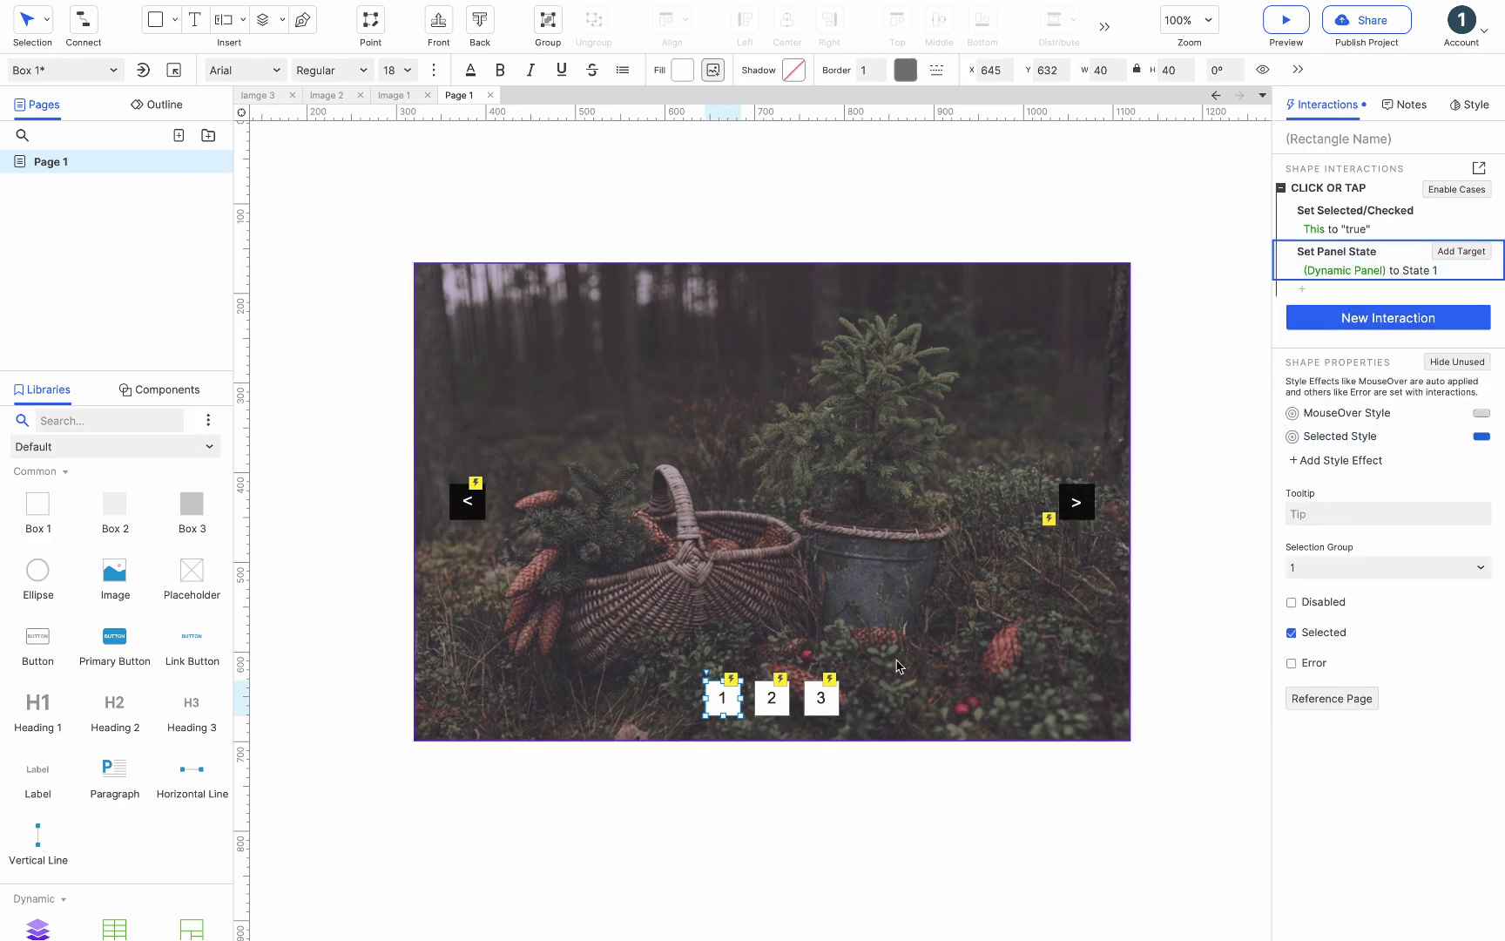
# - Paste the Set Panel State action into the "2" box's Click or Tap event and set its state to State 2
pyautogui.click(772, 698)
pyautogui.hotkey('ctrl', 'v')
pyautogui.click(1351, 274)
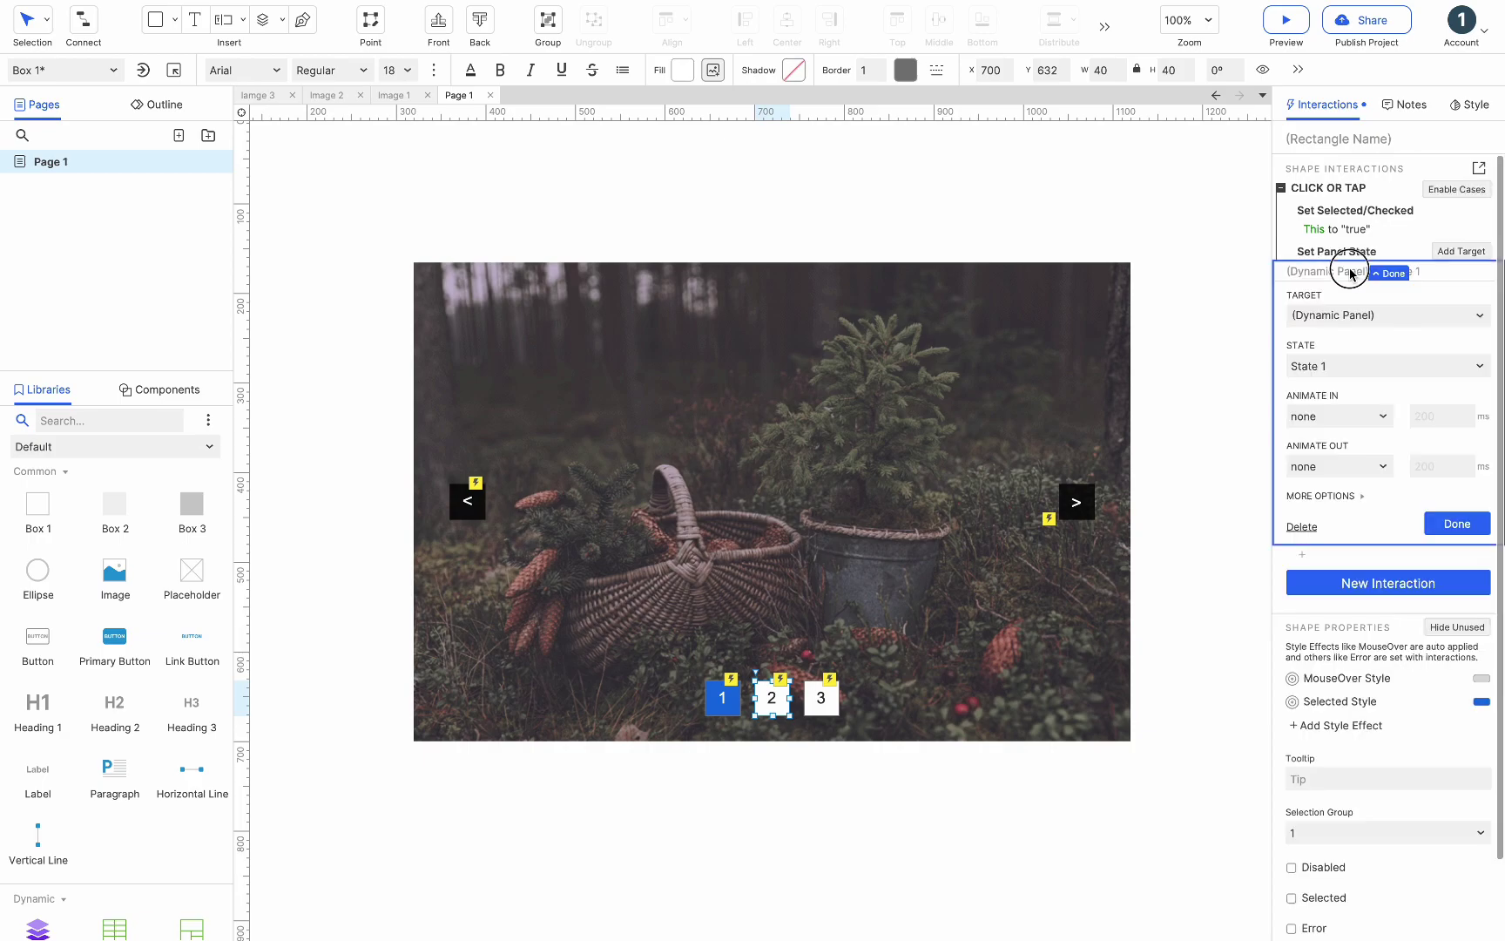
pyautogui.click(1354, 365)
pyautogui.click(1333, 409)
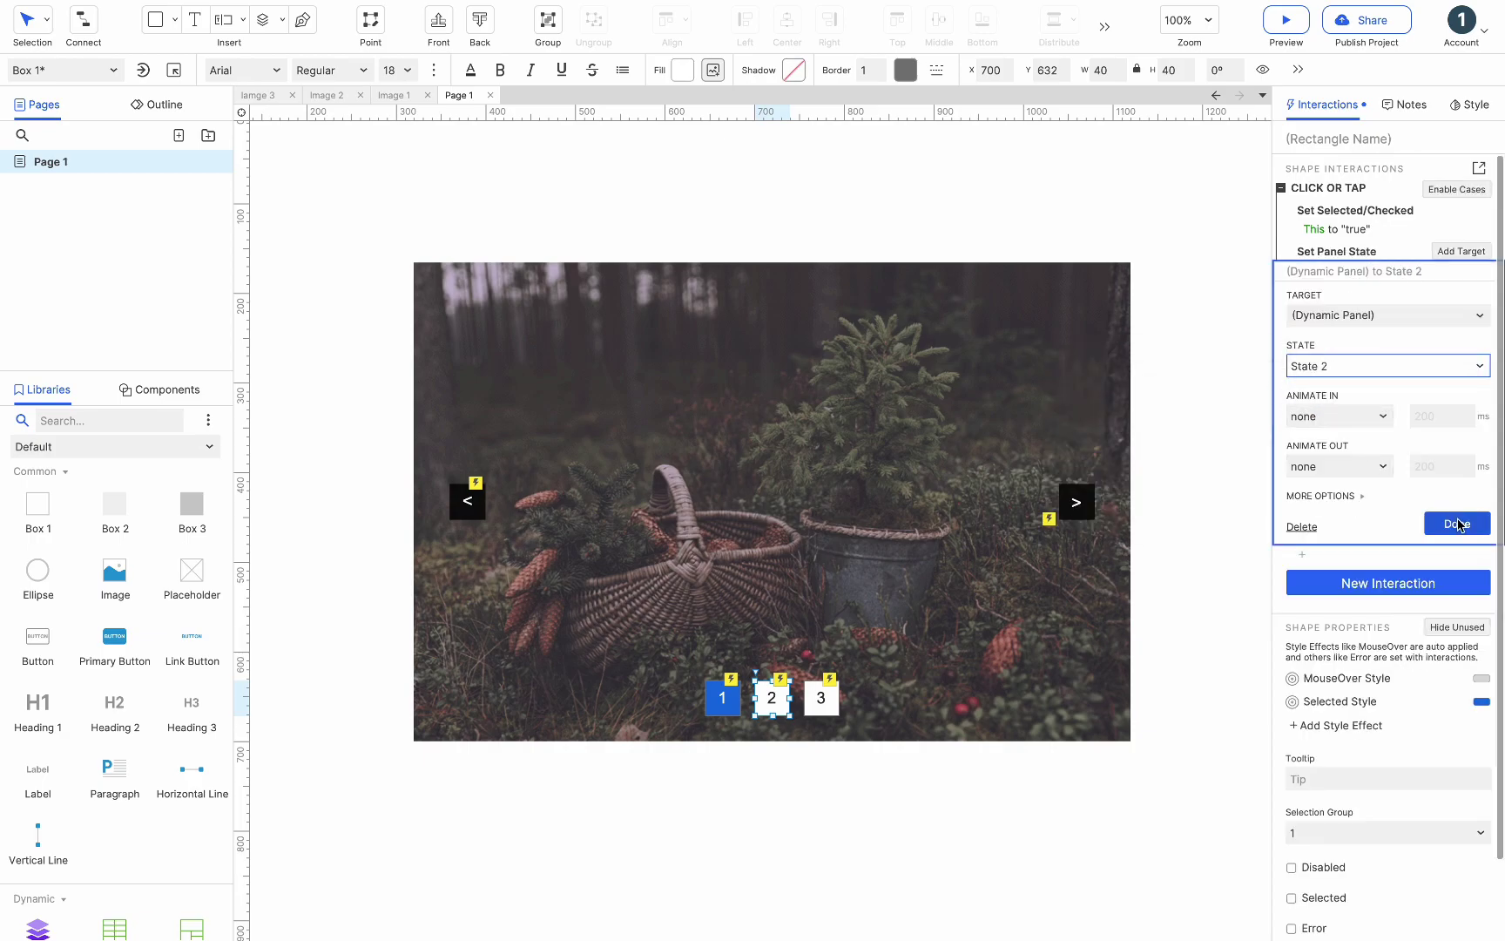
pyautogui.click(1458, 524)
# - Paste the Set Panel State action into the "3" box's Click or Tap event and set its state to State 3
pyautogui.click(821, 698)
pyautogui.hotkey('ctrl', 'v')
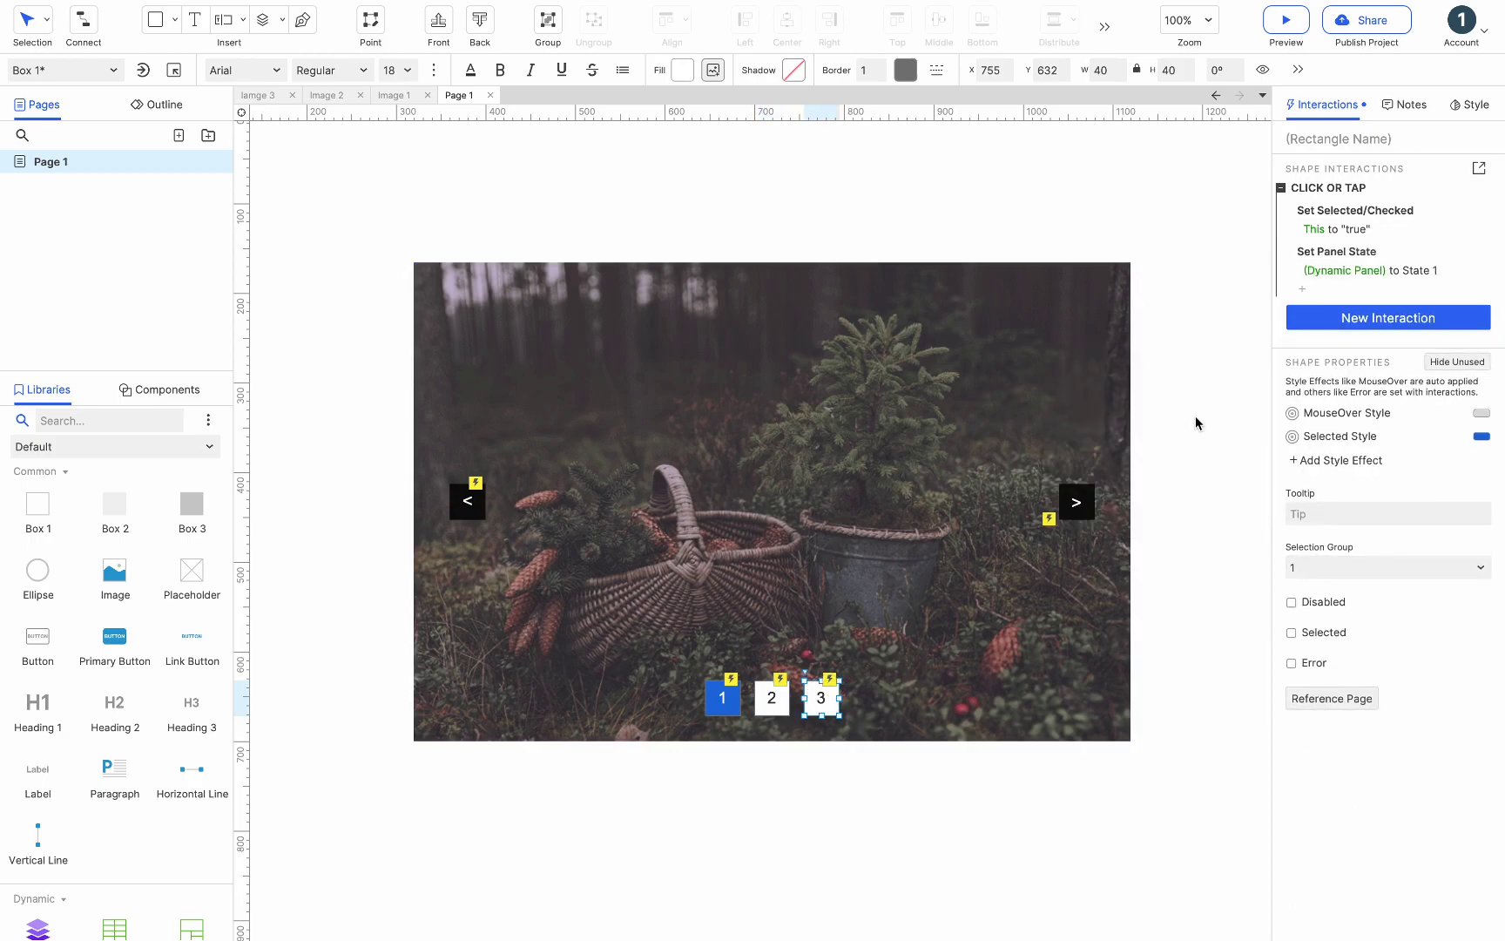
pyautogui.click(1355, 277)
pyautogui.click(1344, 367)
pyautogui.click(1342, 435)
pyautogui.click(1457, 523)
pyautogui.click(1203, 532)
# - Add a Panel State Changed event without actions to the image dynamic panel
pyautogui.click(850, 543)
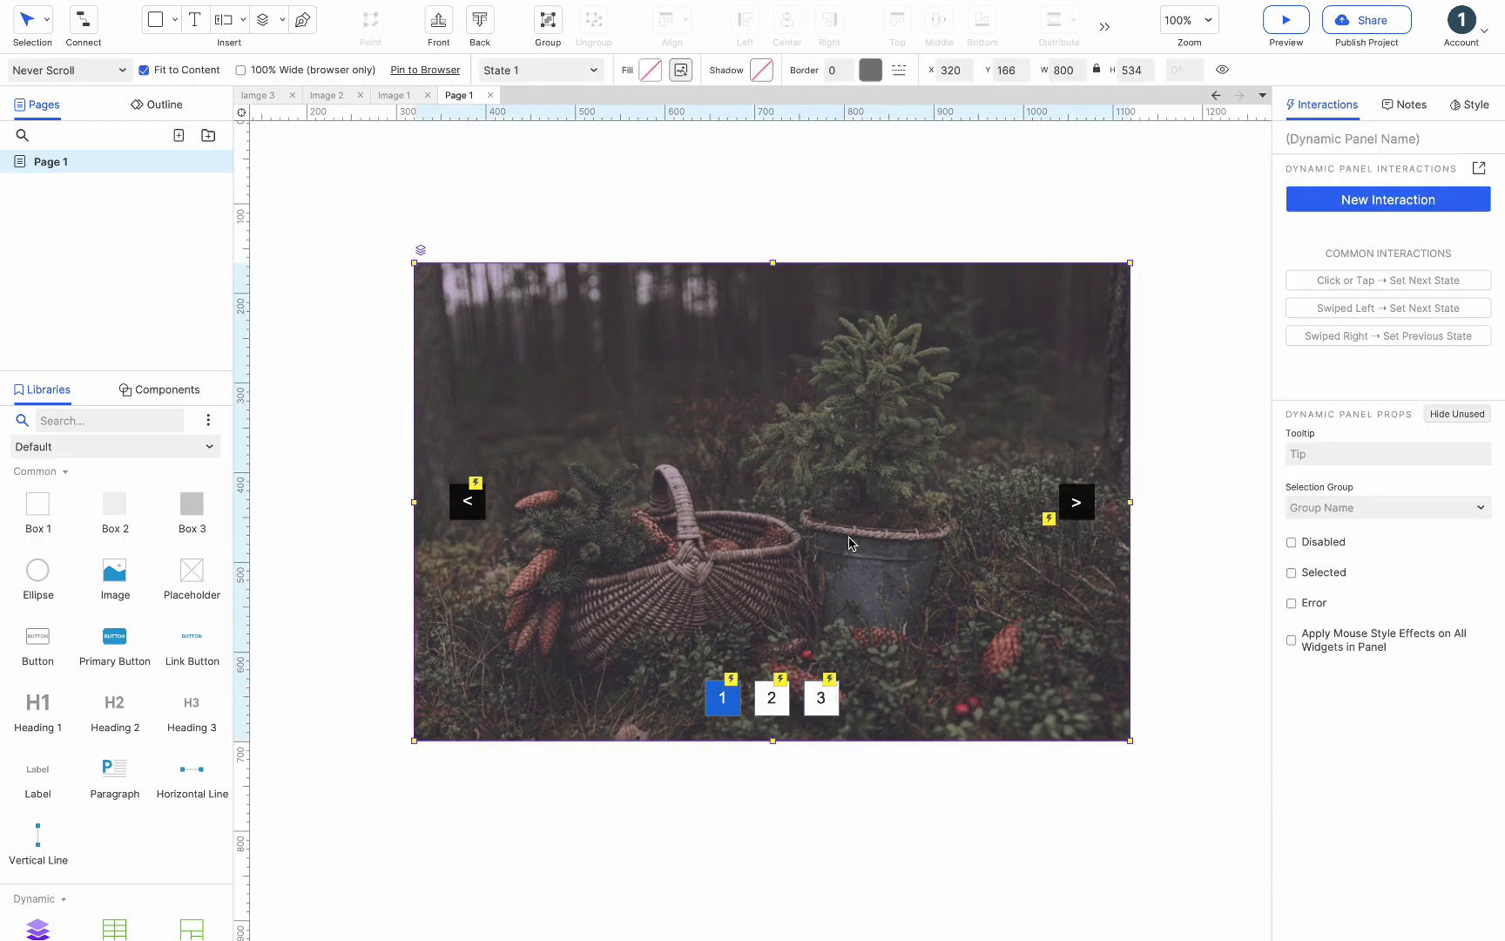
pyautogui.click(1307, 199)
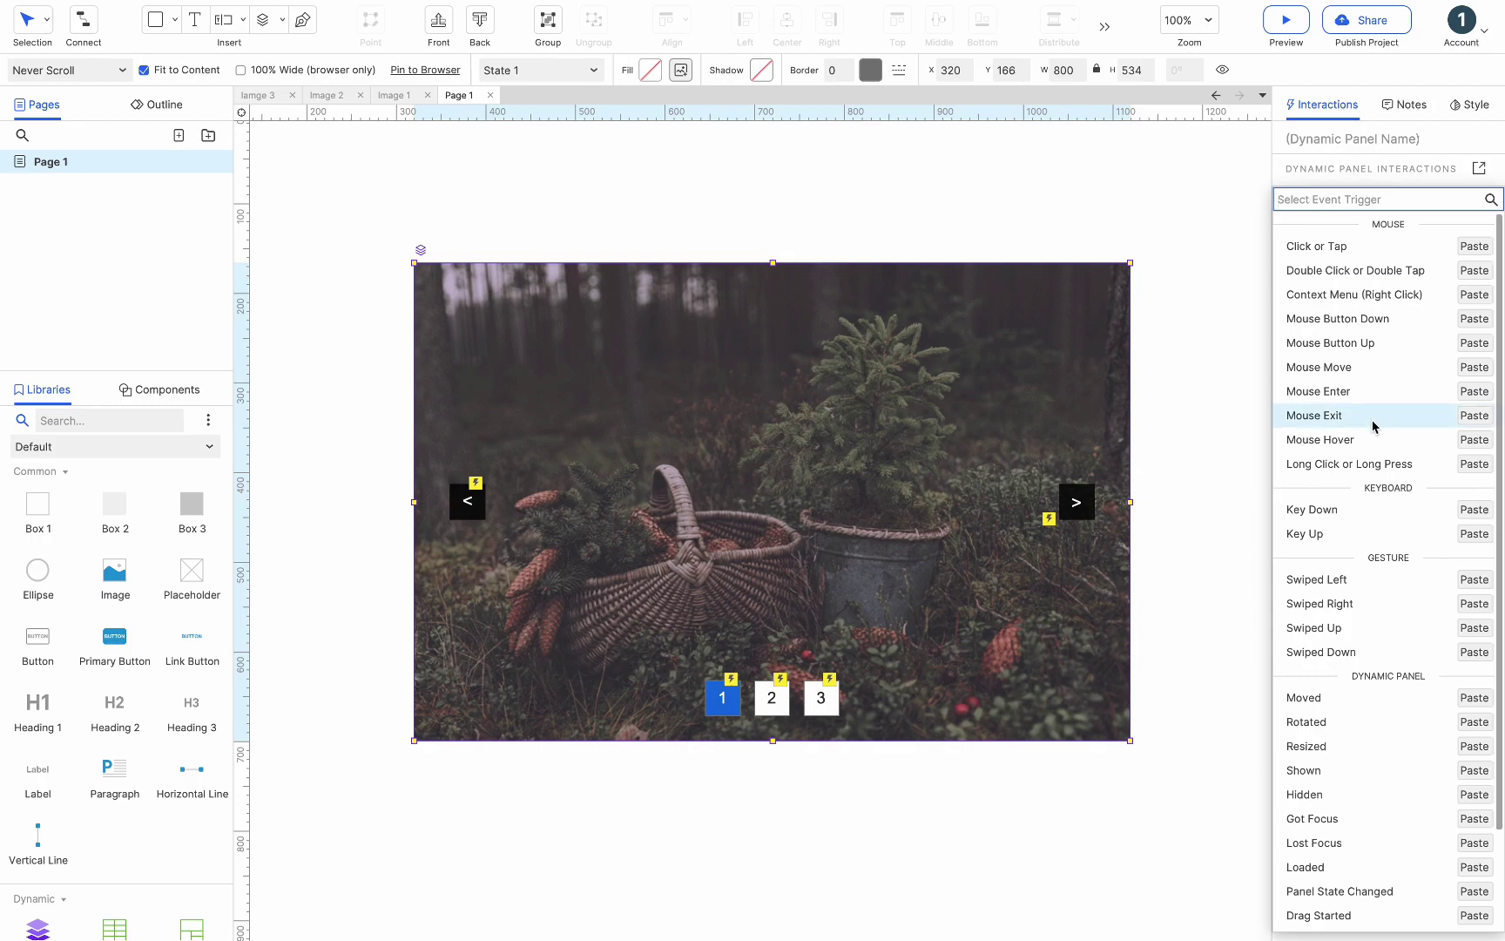
pyautogui.scroll(-3, 1373, 426)
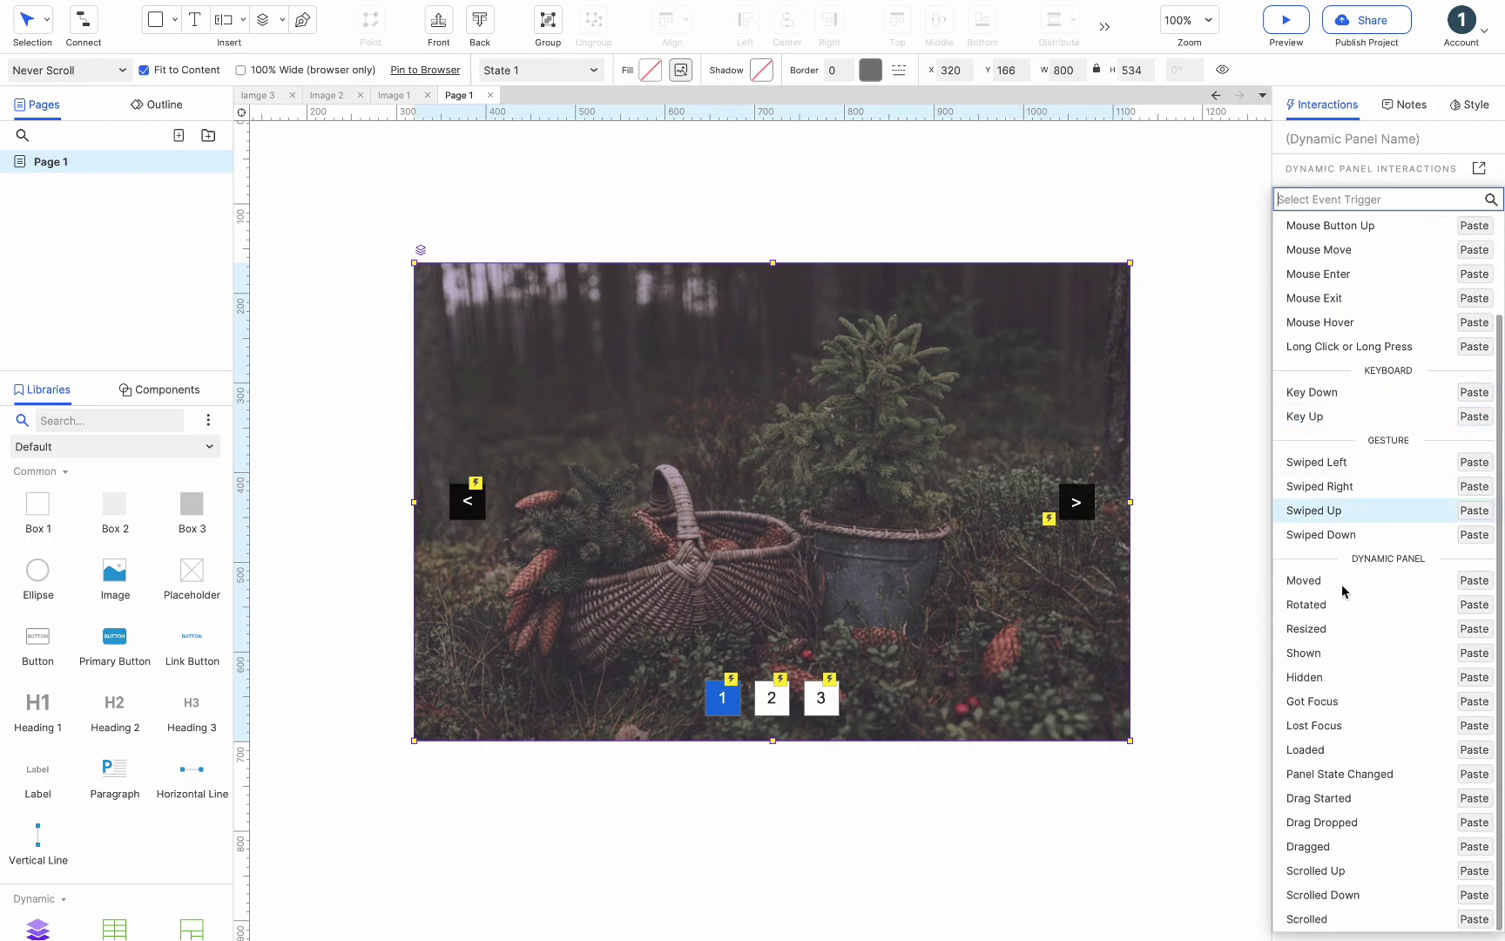
pyautogui.click(1334, 772)
pyautogui.click(1446, 185)
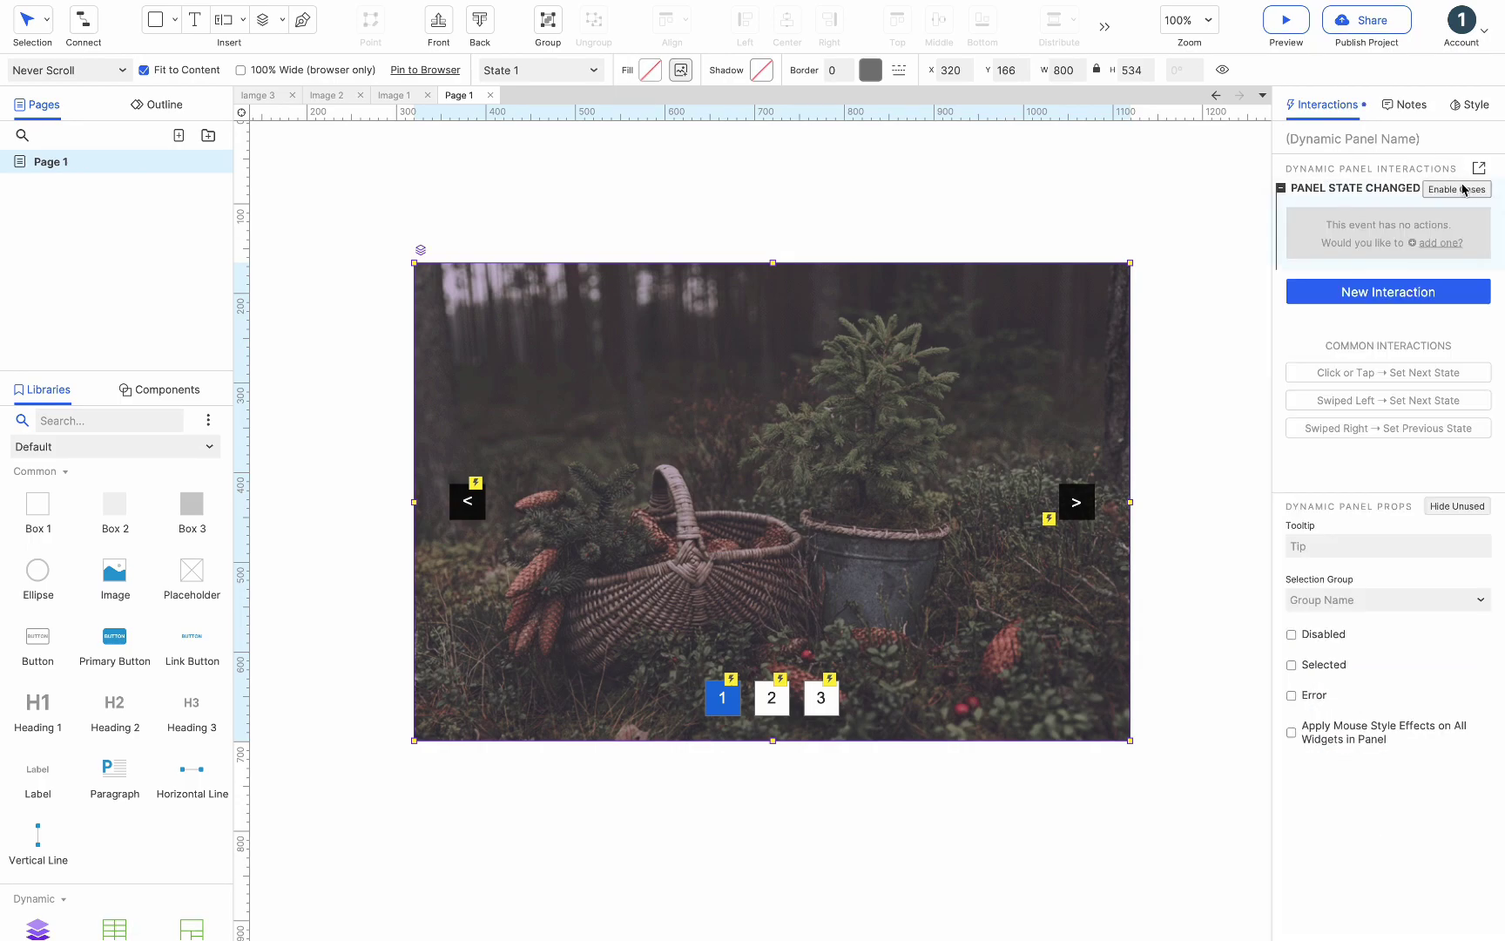
# - Enable cases for the Panel State Changed event and give Case 1 the condition that state of This equals State 1
pyautogui.click(1469, 190)
pyautogui.click(1460, 211)
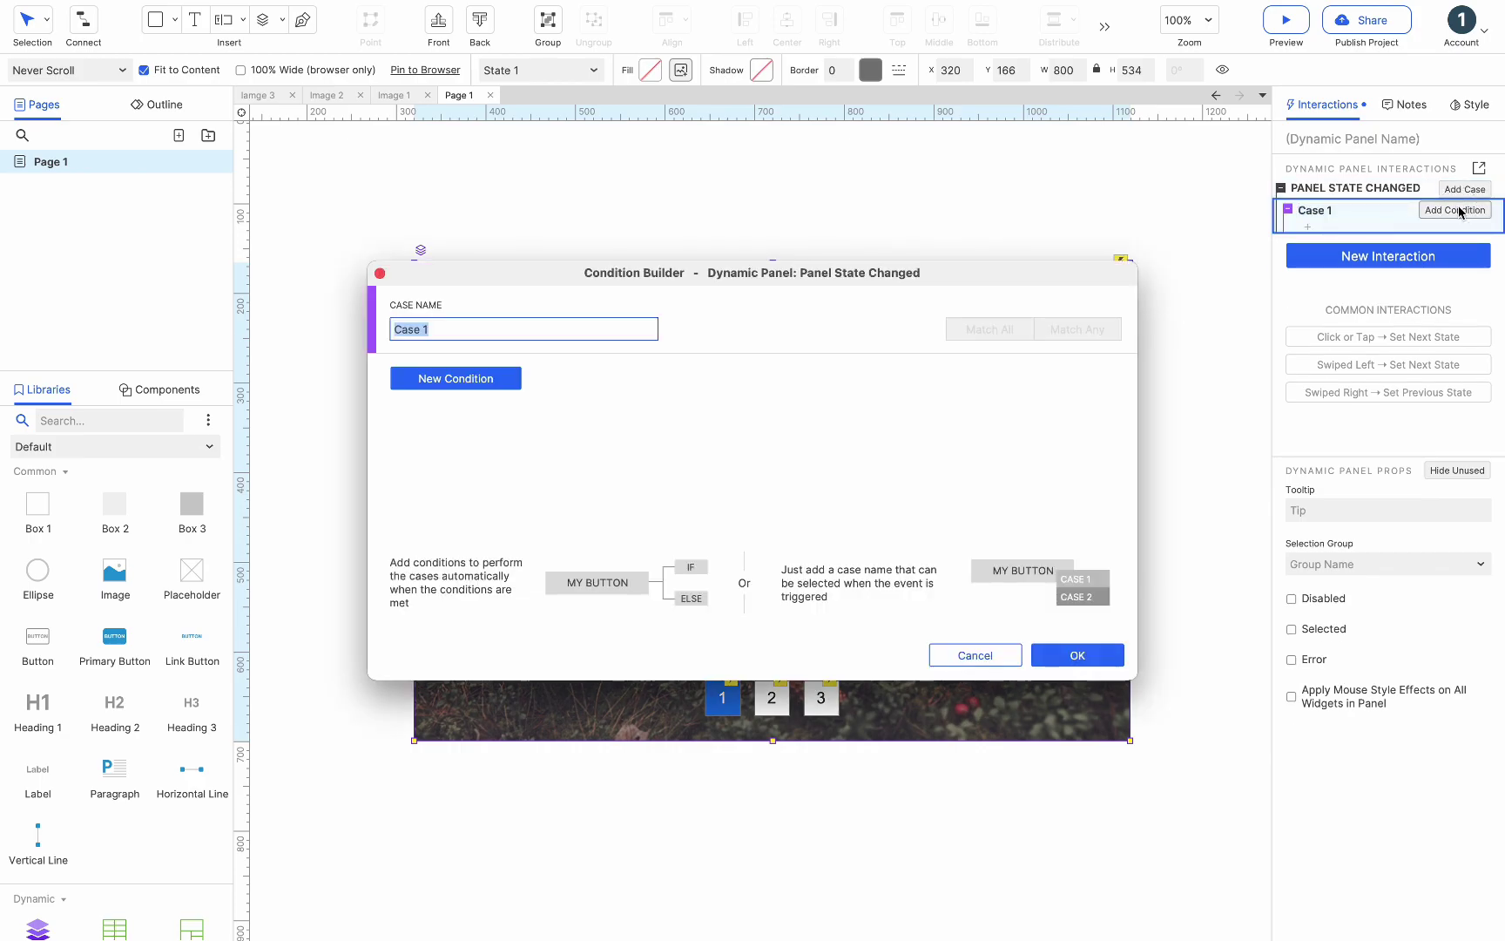
pyautogui.click(504, 378)
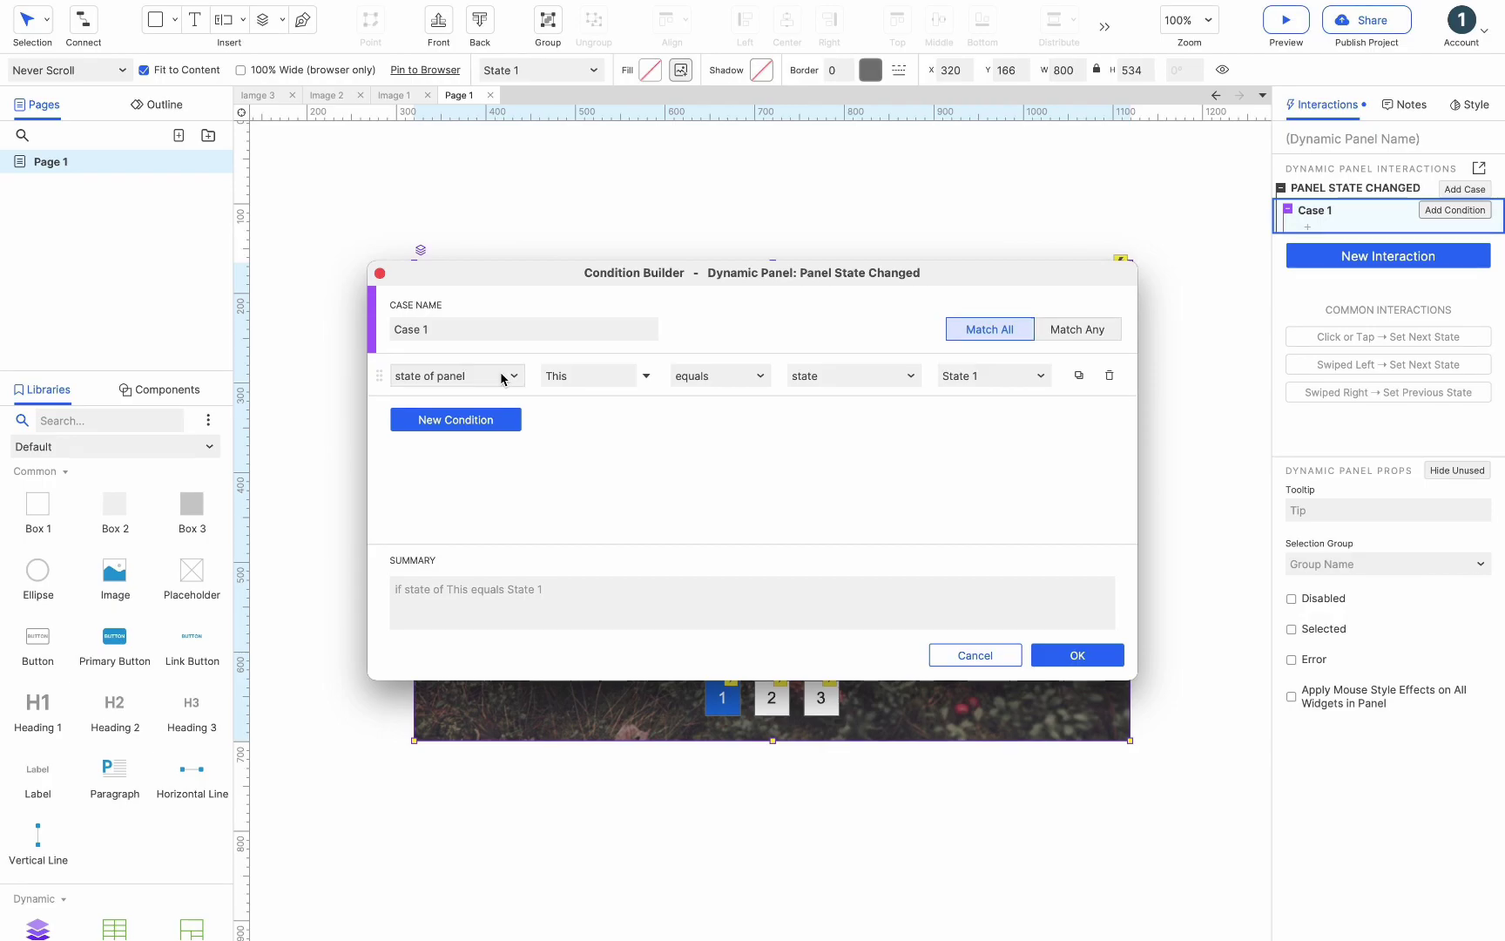
pyautogui.click(1078, 655)
# - Add a Set Selected/Checked action to the State 1 case that sets the "1" box to true
pyautogui.click(1307, 246)
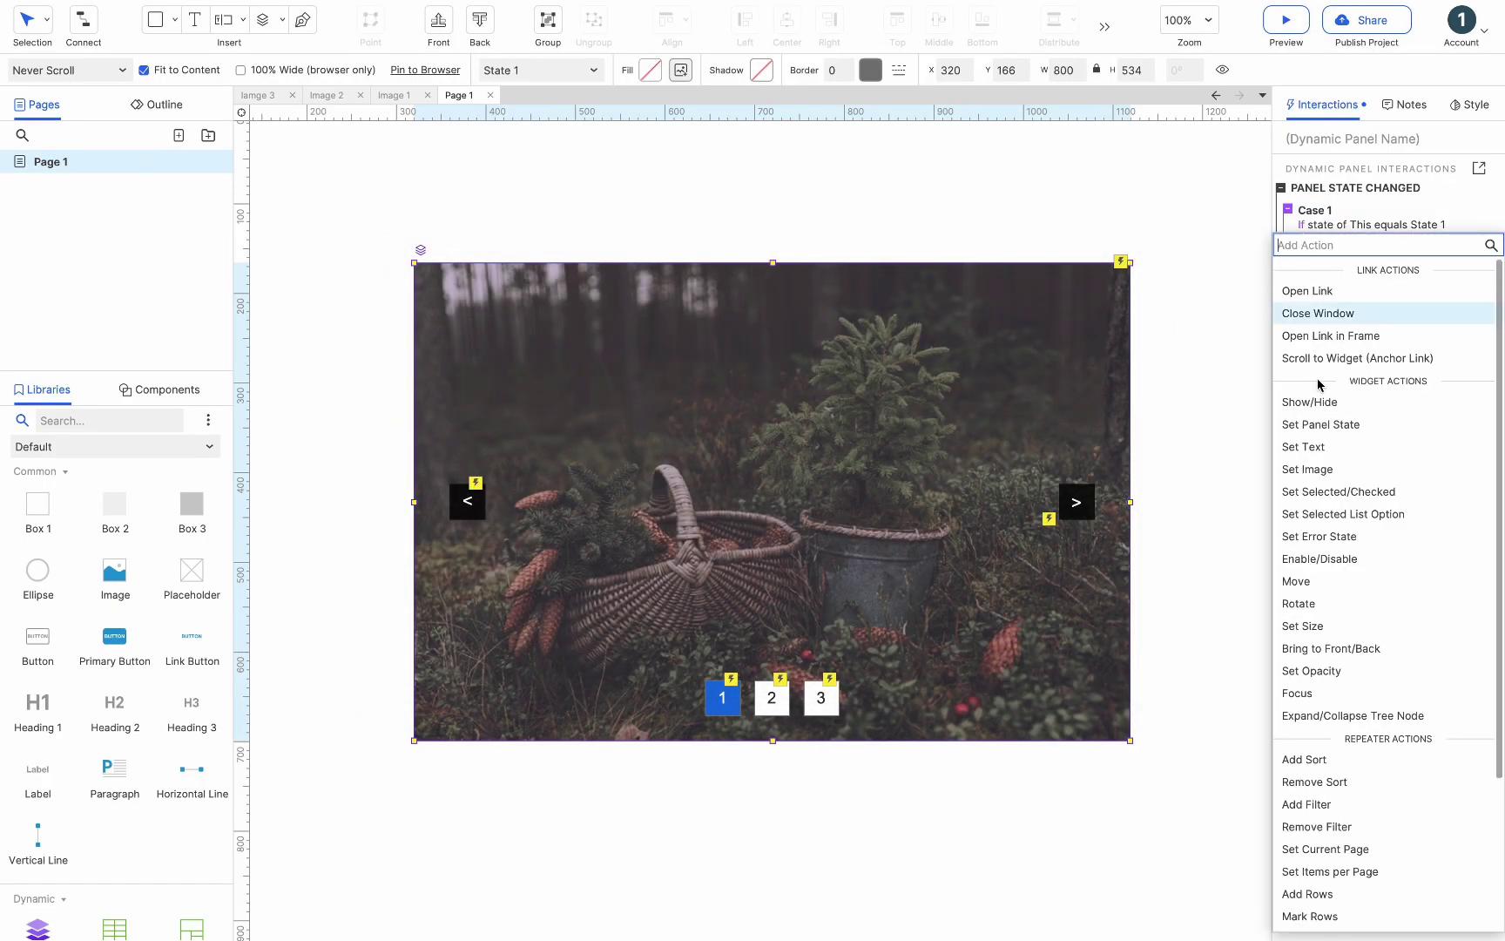
pyautogui.click(1327, 493)
pyautogui.click(1333, 420)
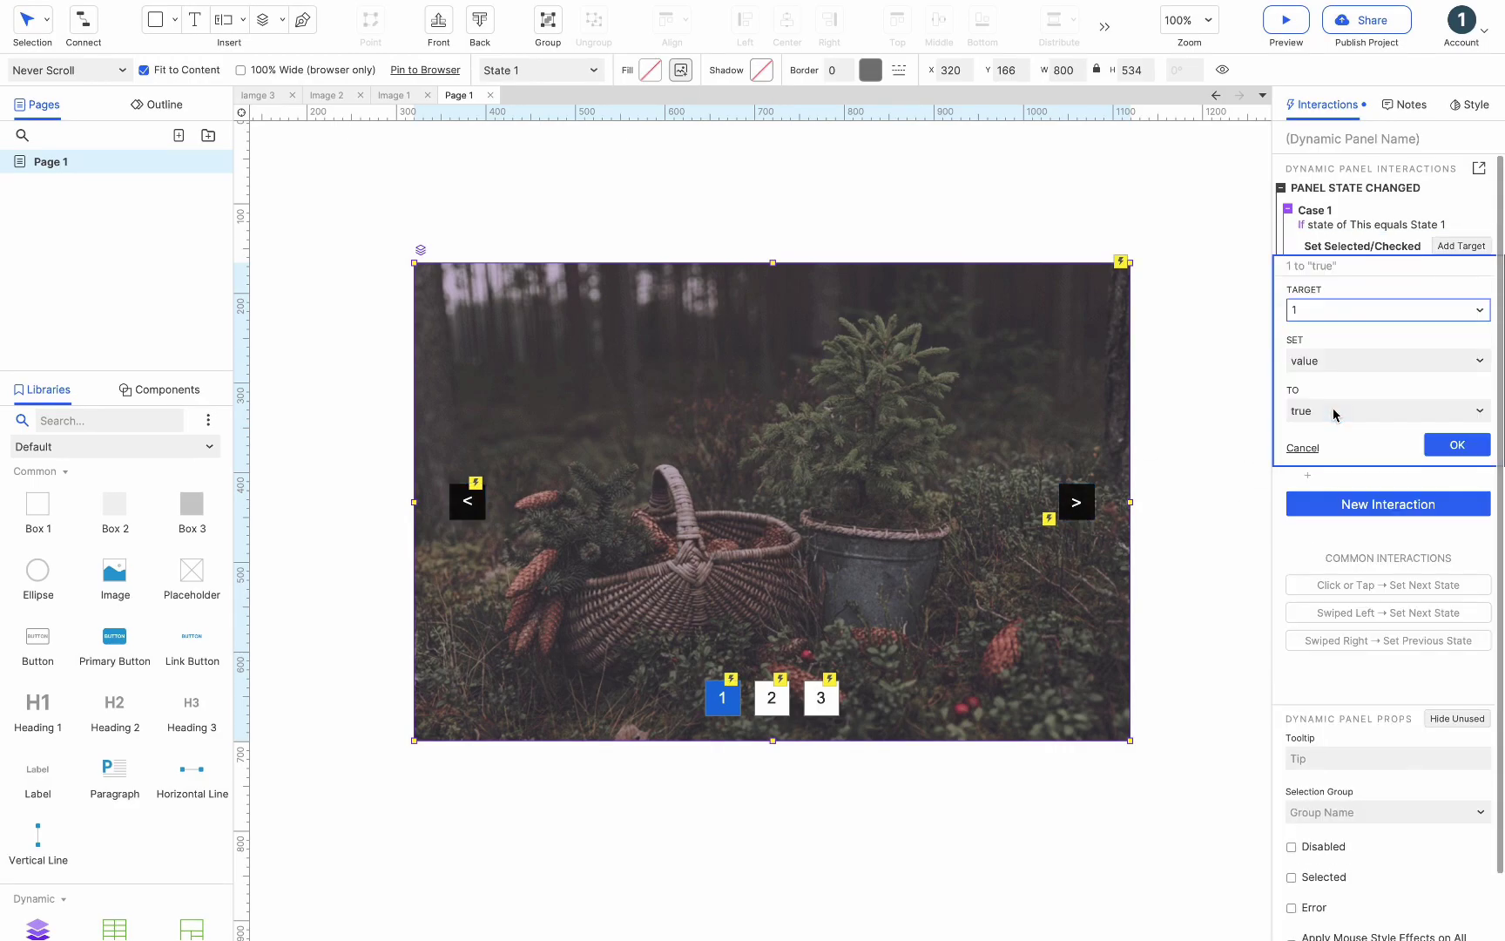
pyautogui.click(1456, 445)
# - Duplicate the State 1 case and change the copy's condition to State 2
pyautogui.click(1343, 211)
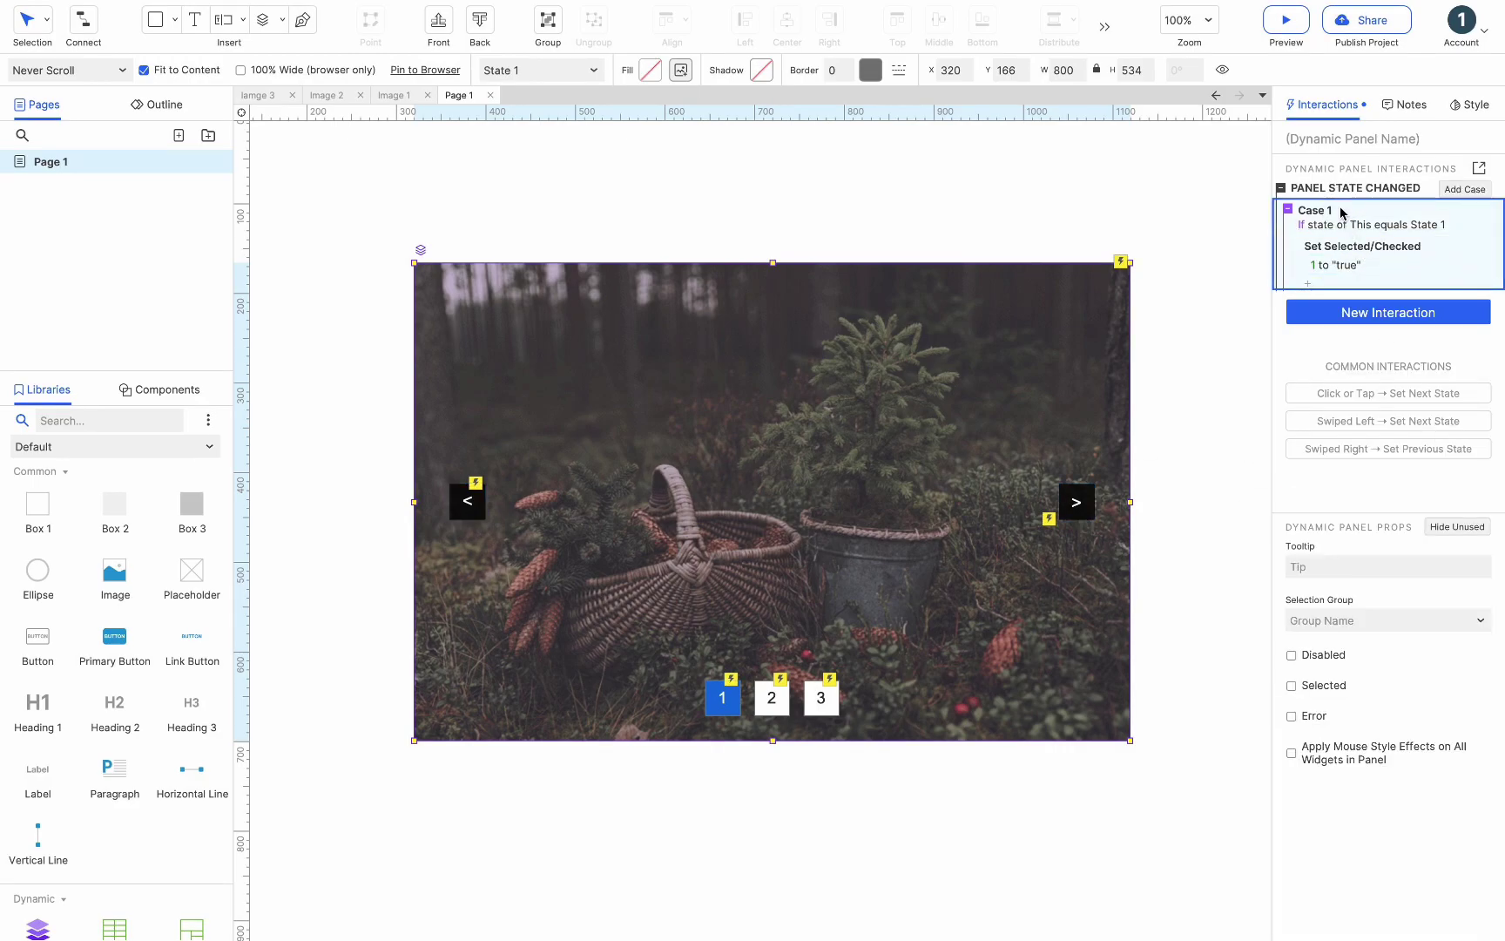
pyautogui.hotkey('ctrl', 'd')
pyautogui.click(1377, 319)
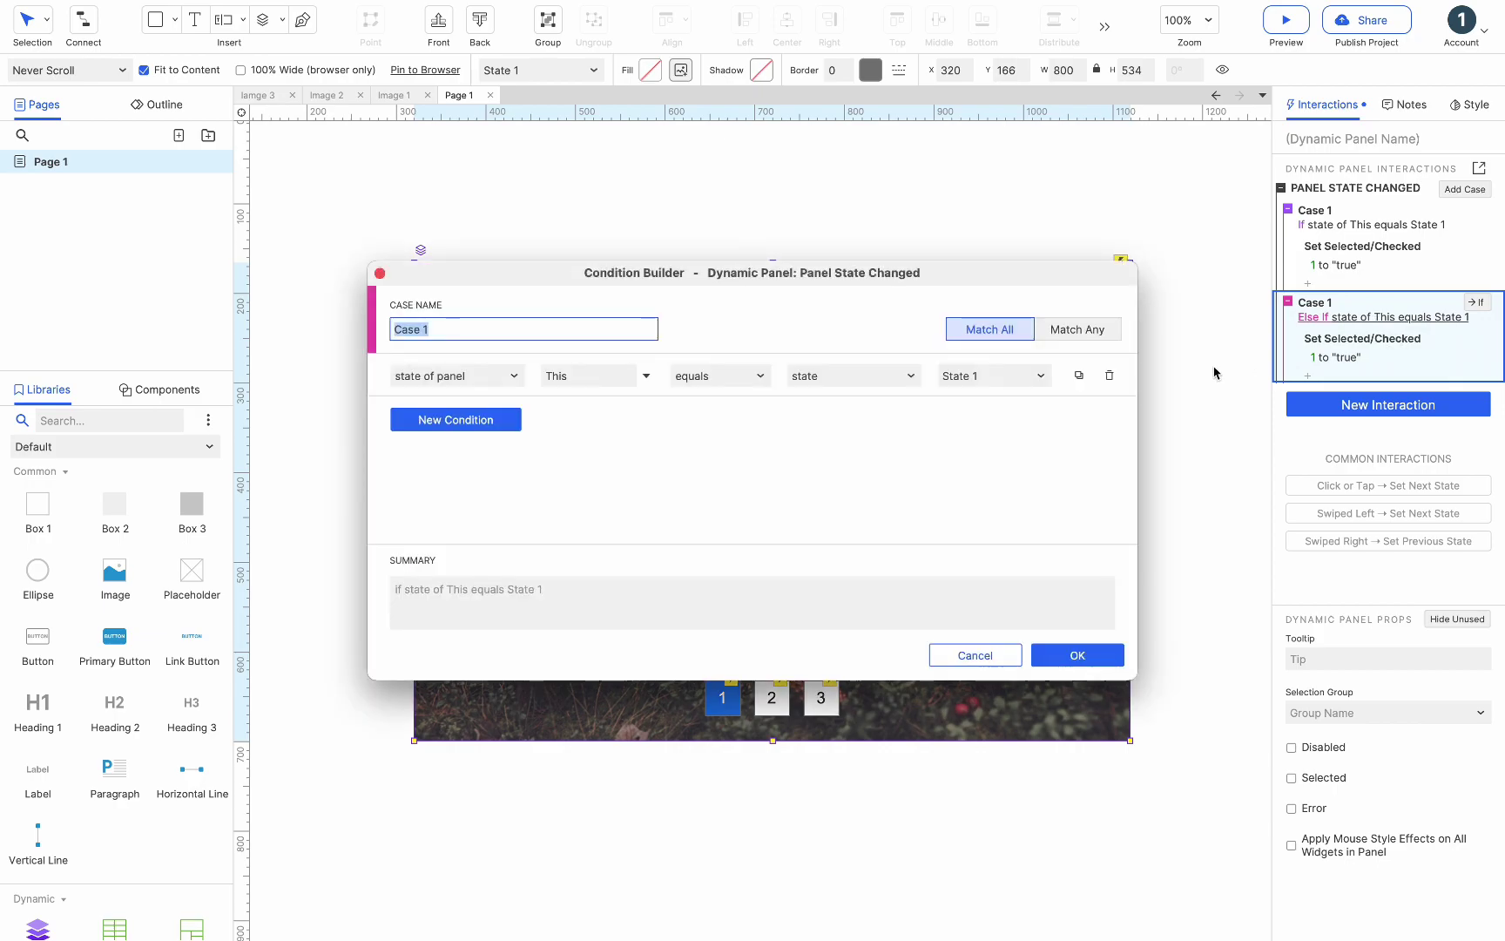
pyautogui.click(1002, 380)
pyautogui.click(991, 420)
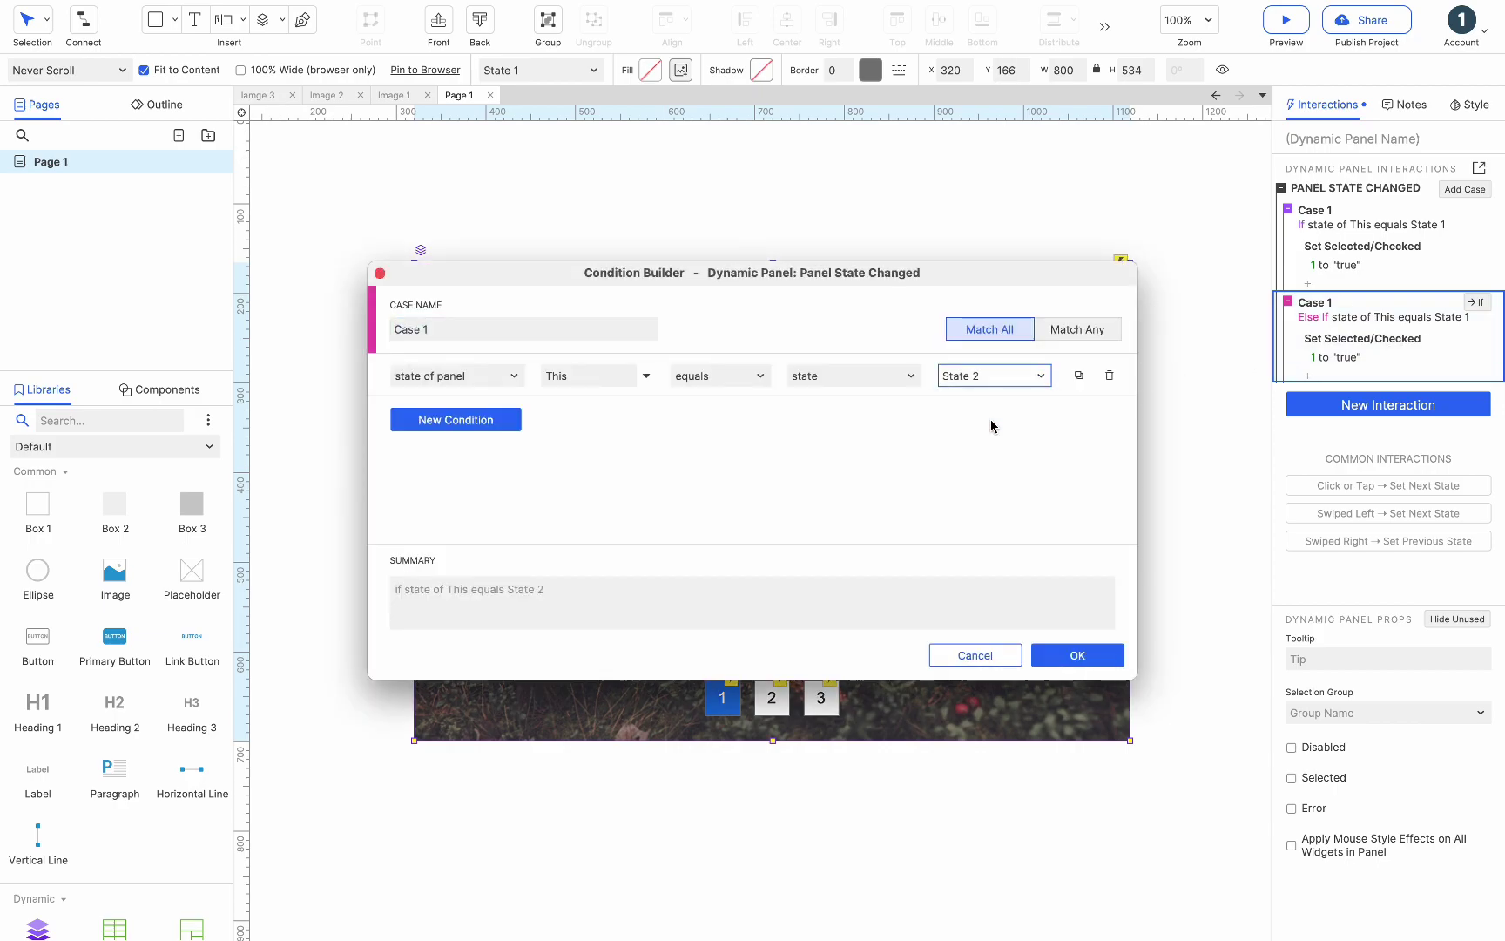
pyautogui.click(1077, 653)
# - Change the Set Selected/Checked target in the State 2 case to the "2" box
pyautogui.click(1330, 359)
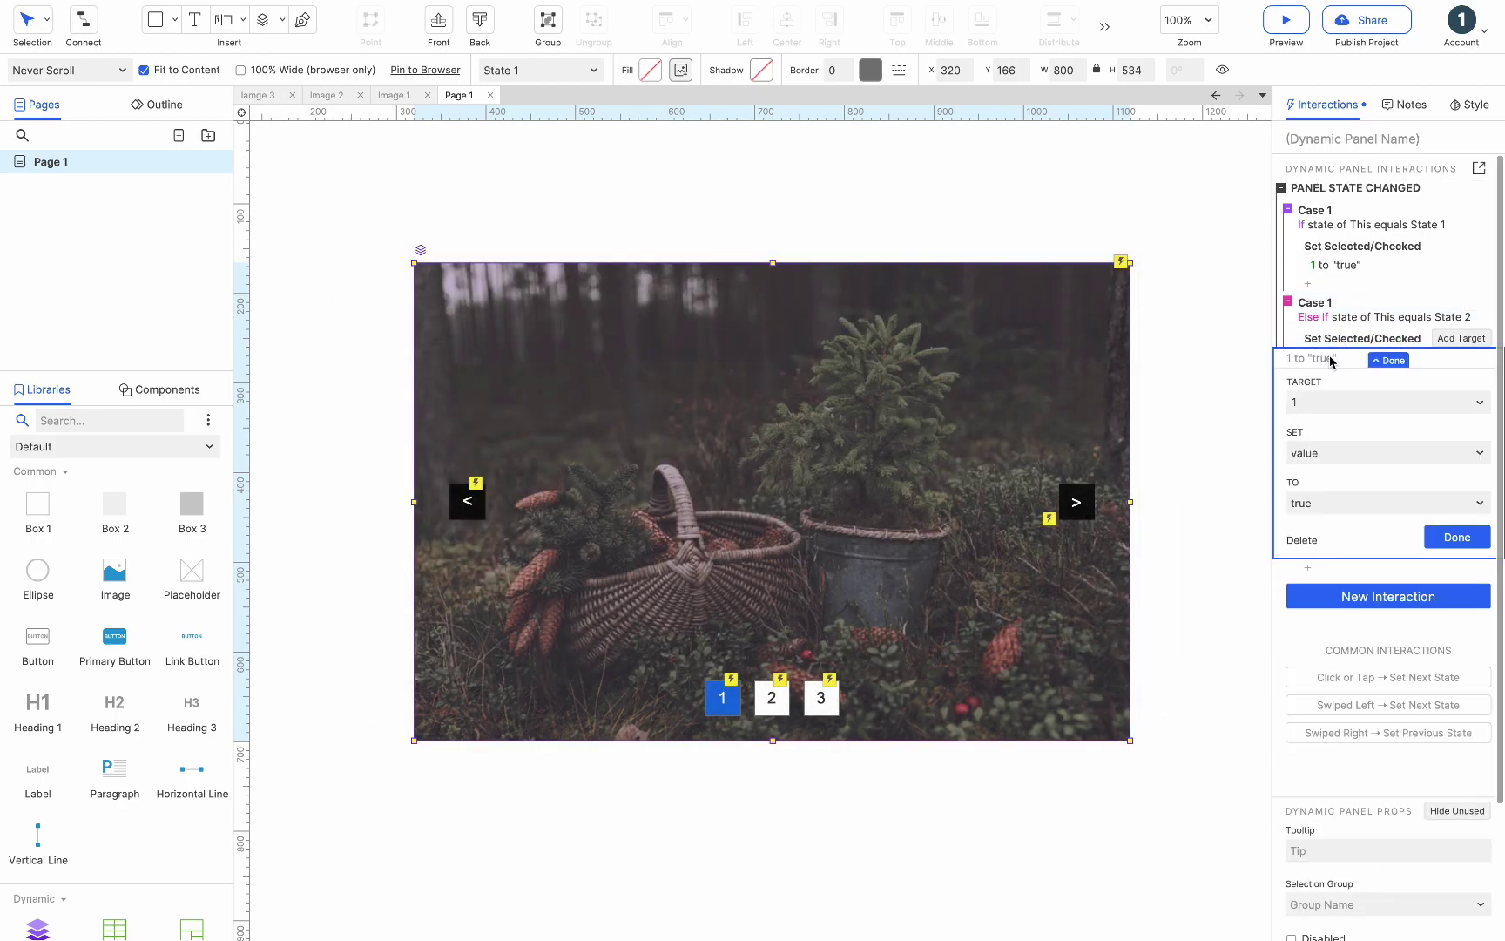
pyautogui.click(1325, 403)
pyautogui.click(1333, 500)
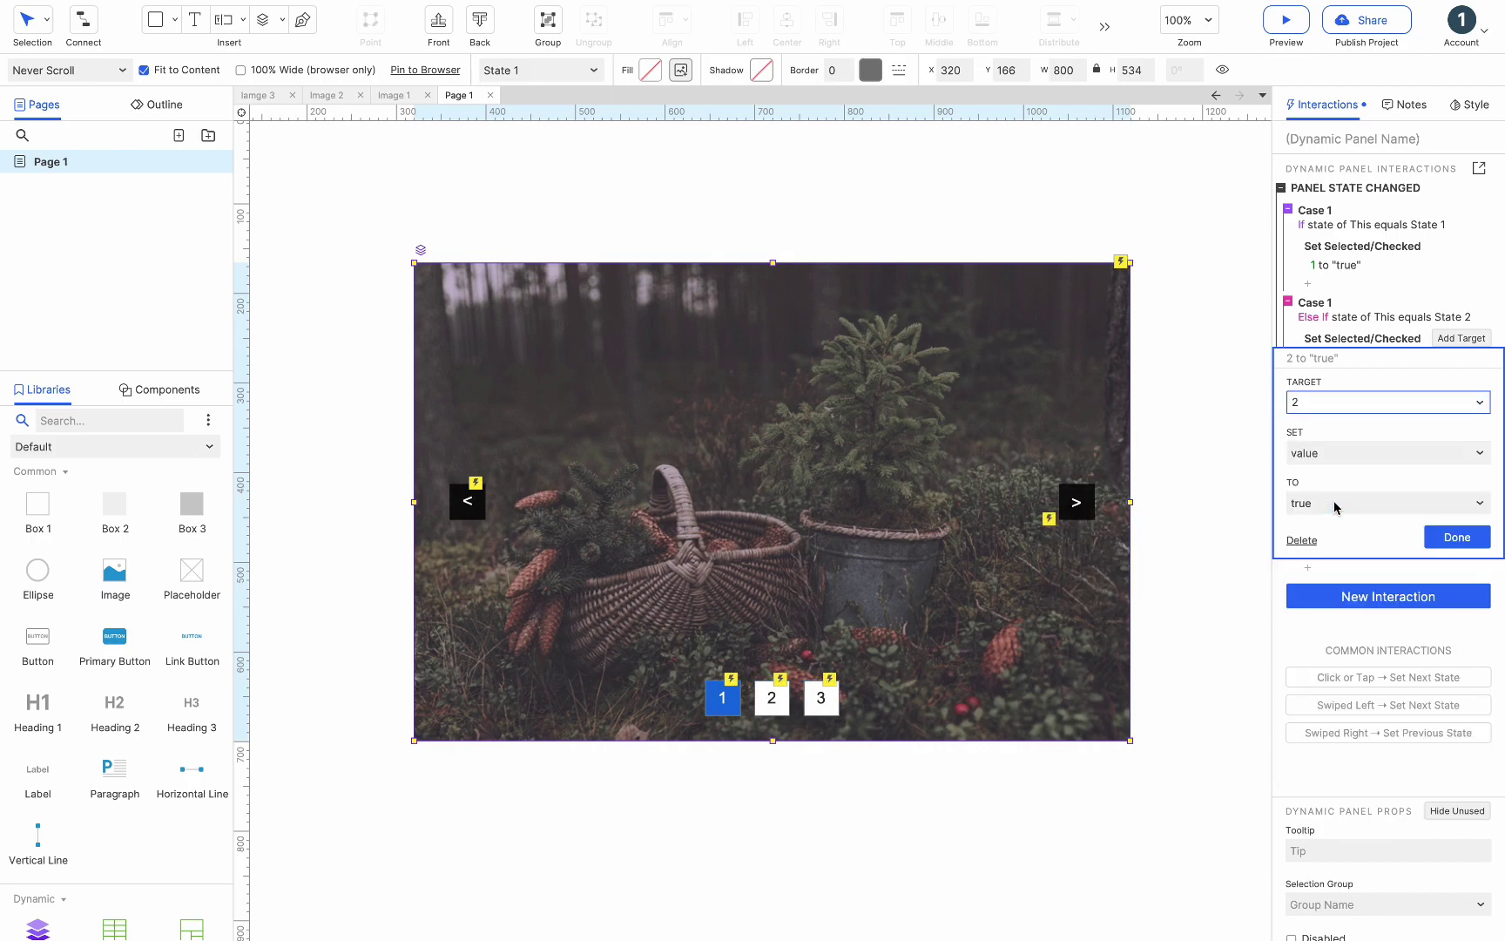
pyautogui.click(1456, 537)
# - Paste another copy of the State 1 case below the State 2 case and change its condition to State 3
pyautogui.click(1339, 310)
pyautogui.hotkey('ctrl', 'v')
pyautogui.click(1350, 420)
pyautogui.click(1348, 411)
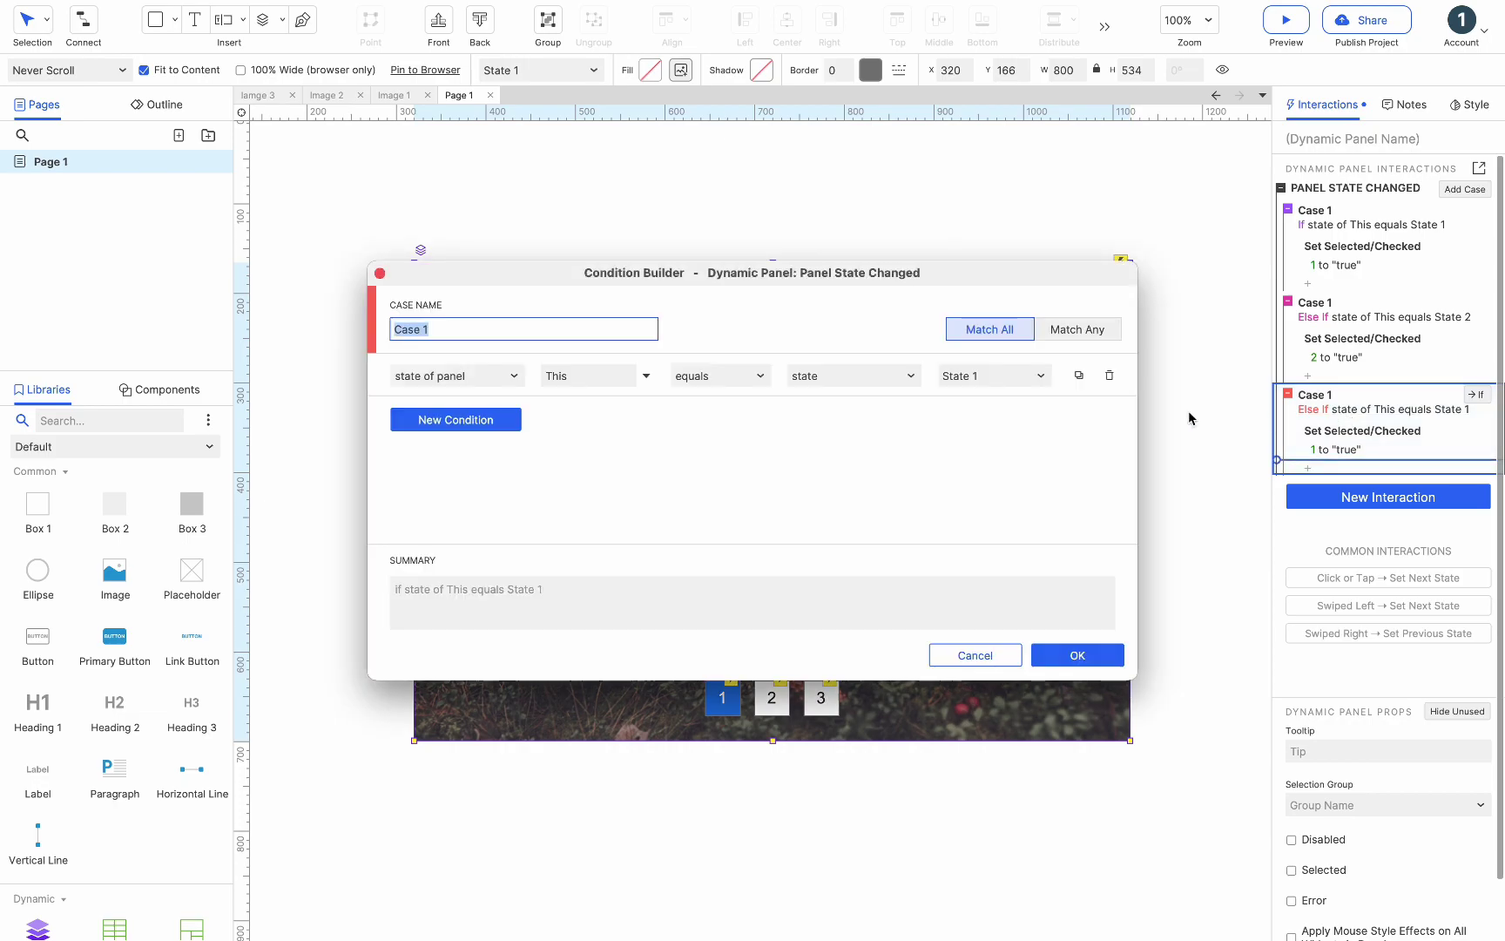
pyautogui.click(967, 378)
pyautogui.click(969, 446)
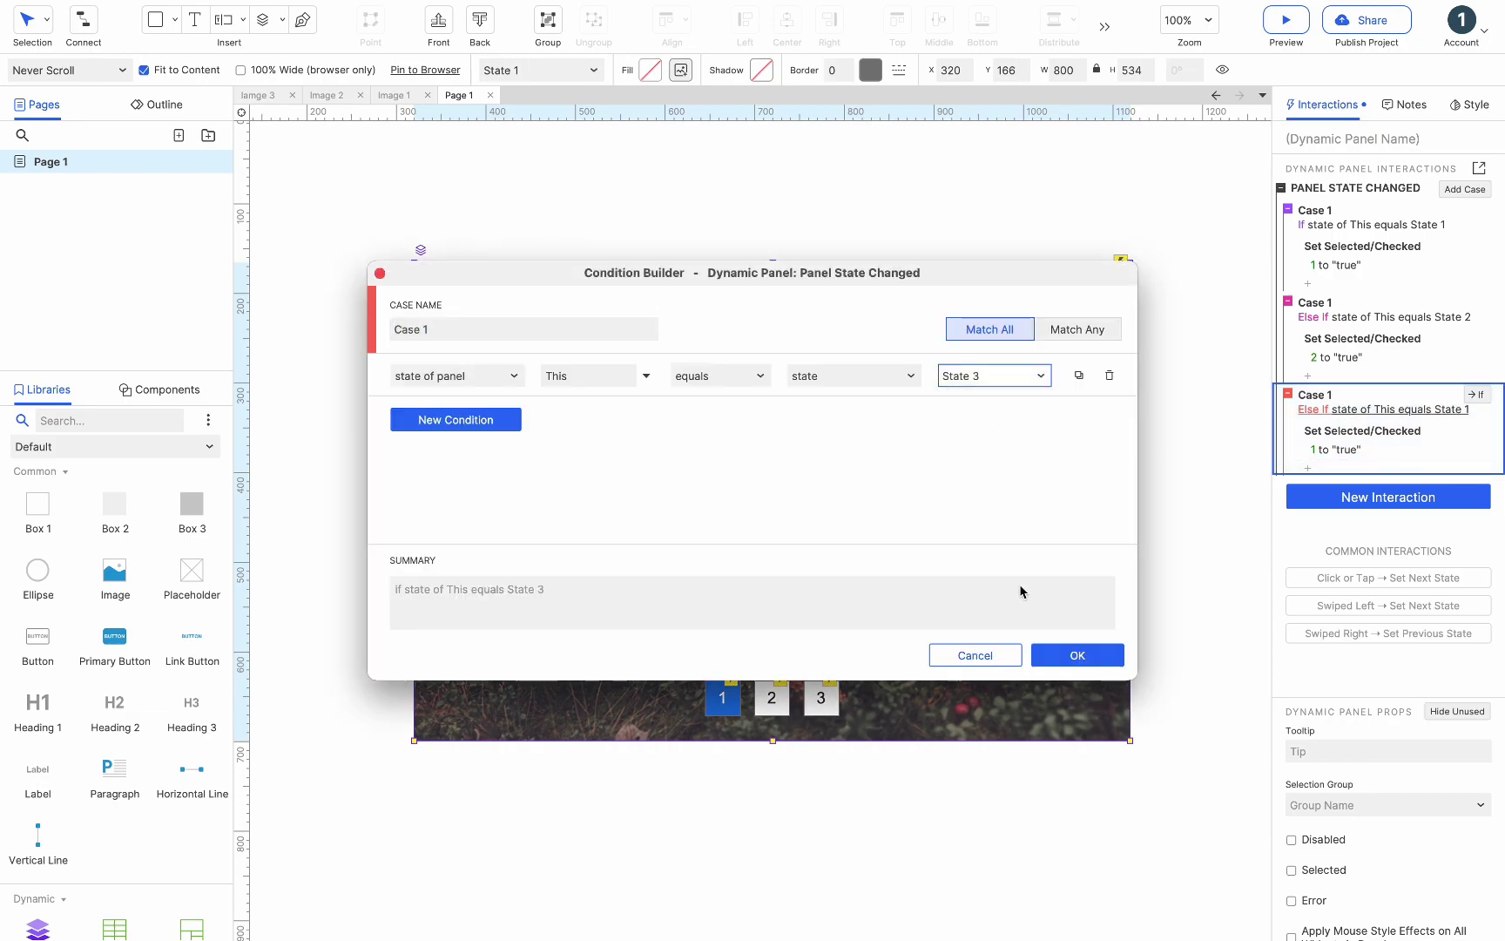
pyautogui.click(1069, 655)
# - Change the Set Selected/Checked target in the State 3 case to the "3" box
pyautogui.click(1335, 450)
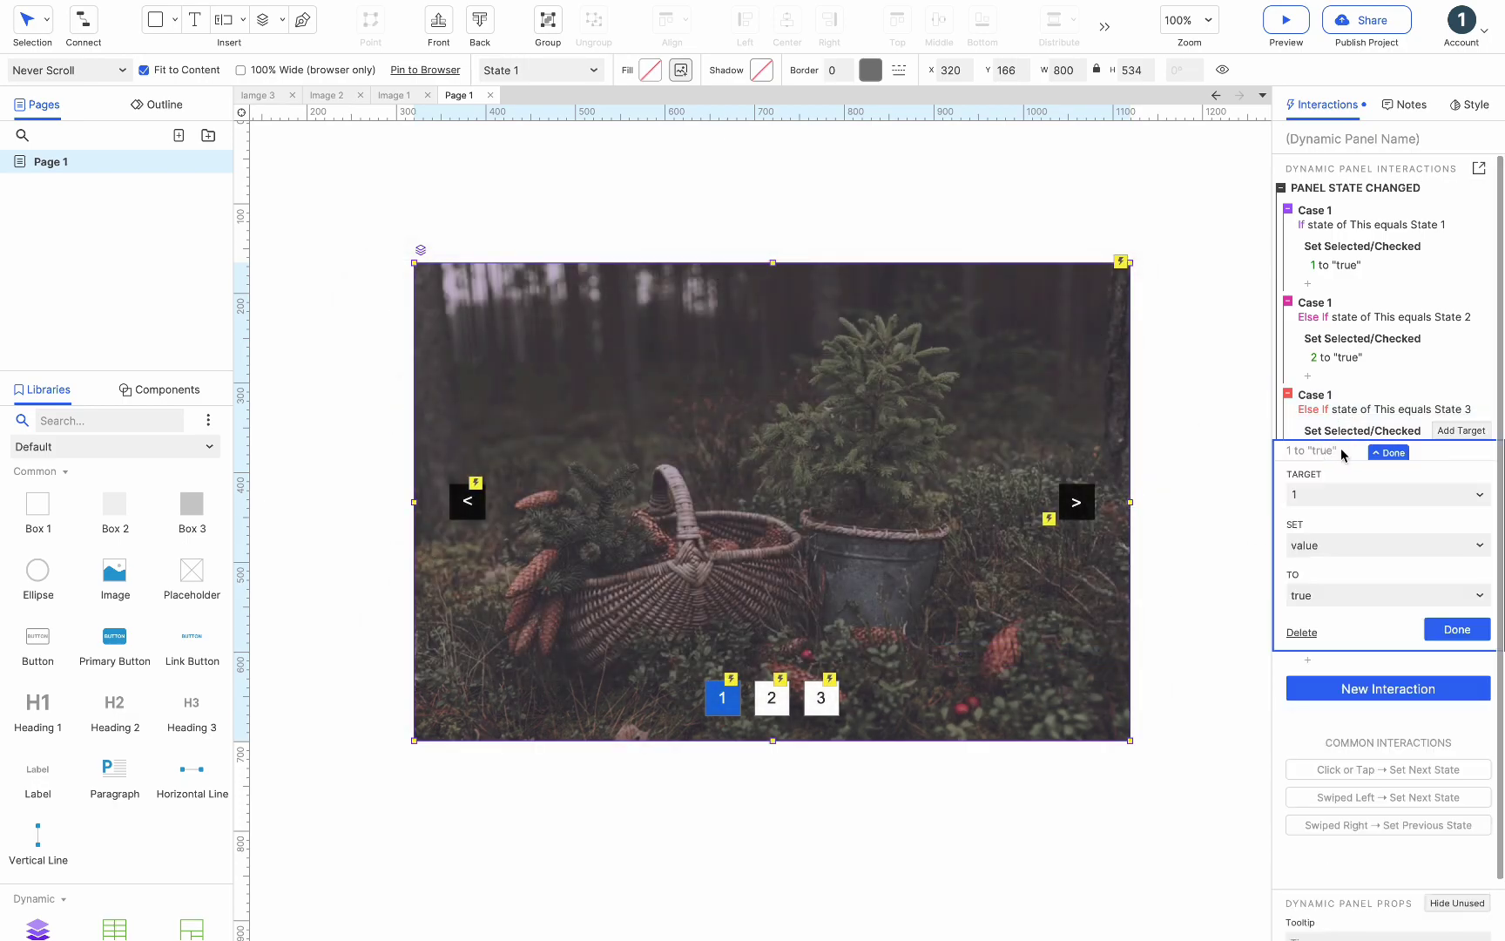
pyautogui.click(1326, 495)
pyautogui.click(1331, 576)
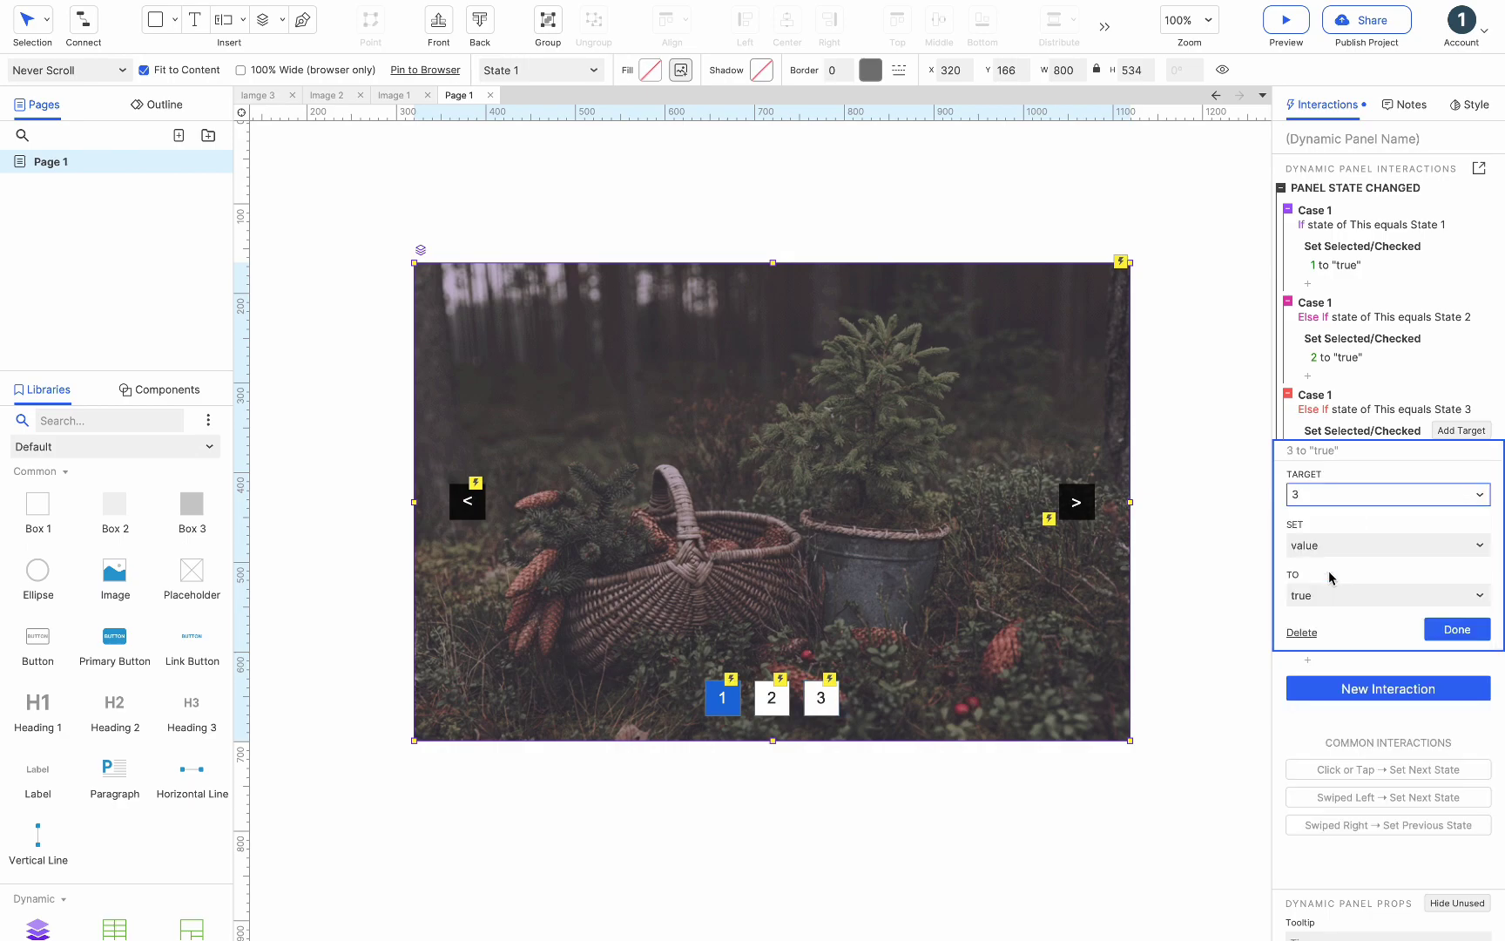
pyautogui.click(1452, 630)
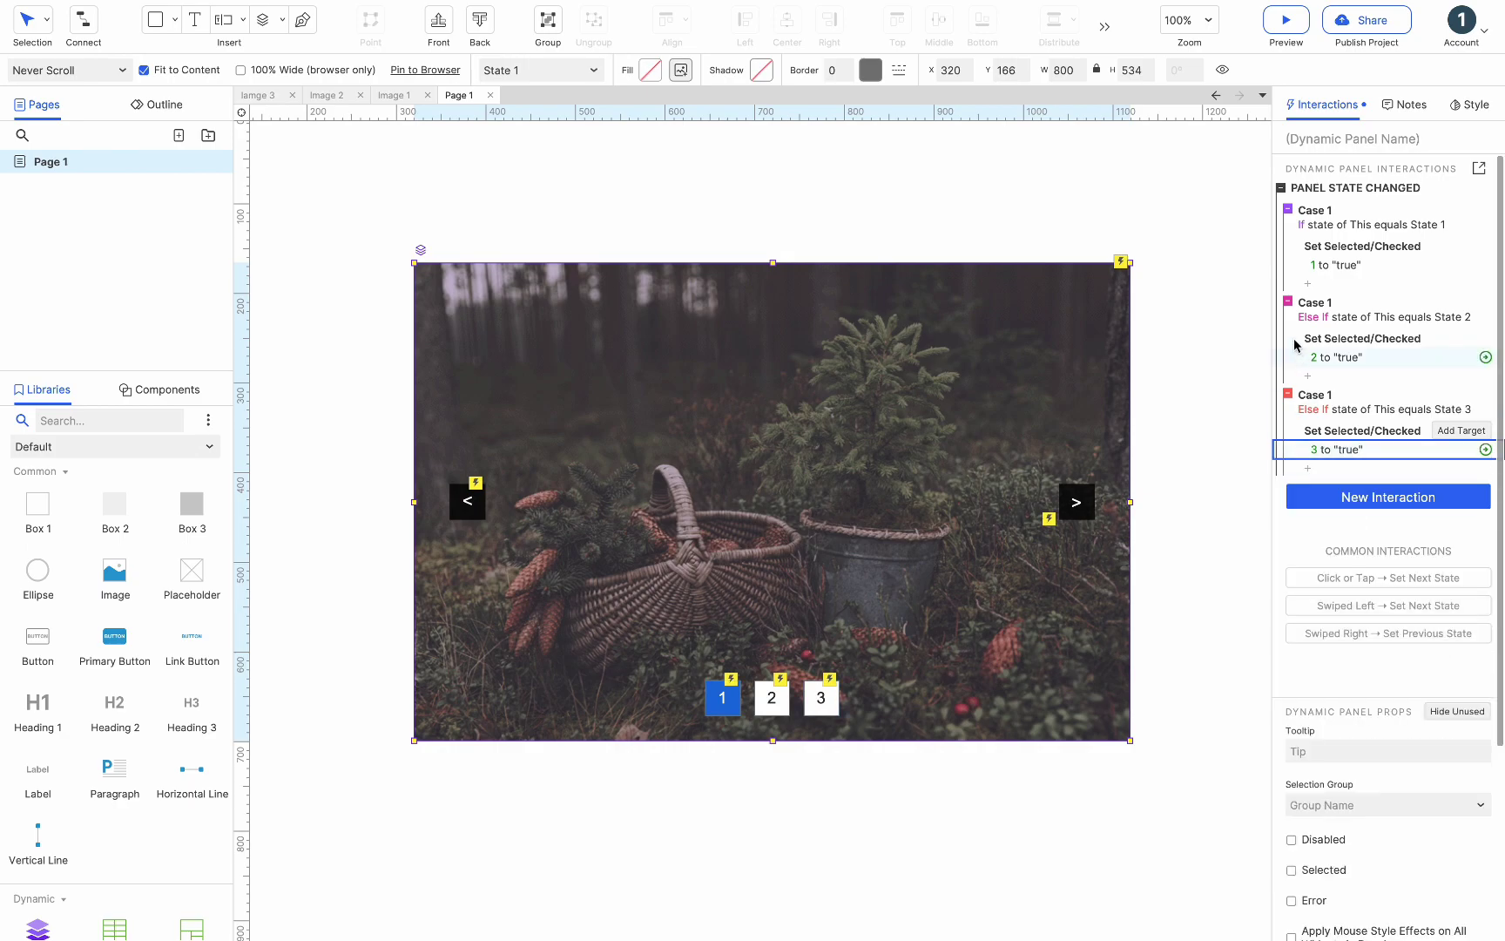
# - Preview the page in the browser and test the page indicators in the order 2, 3, 1
pyautogui.click(1286, 21)
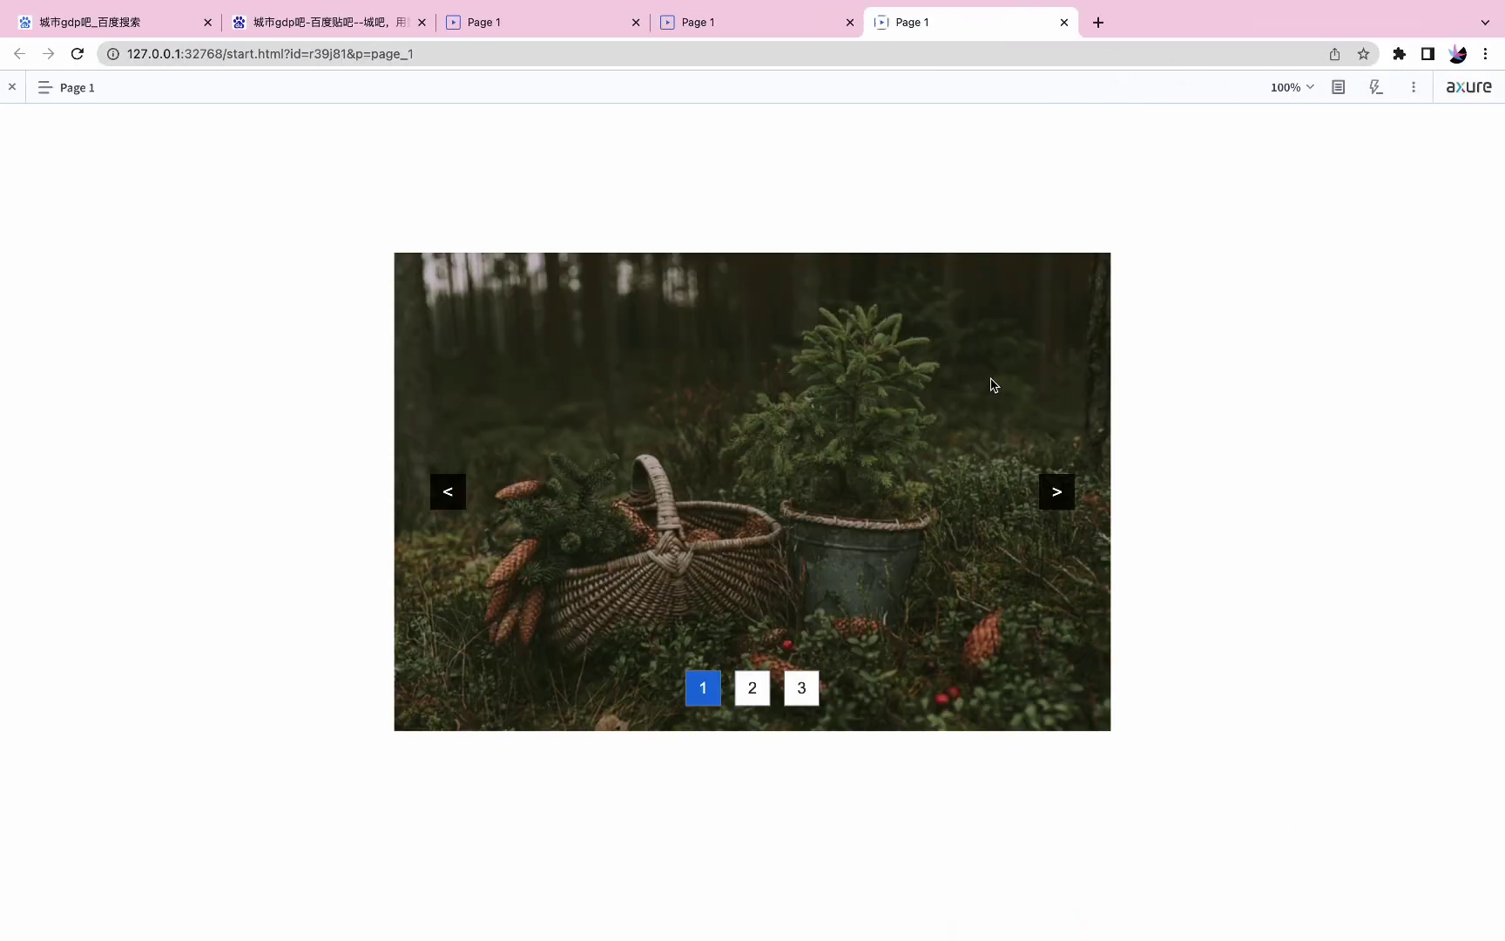
pyautogui.click(753, 688)
pyautogui.click(803, 689)
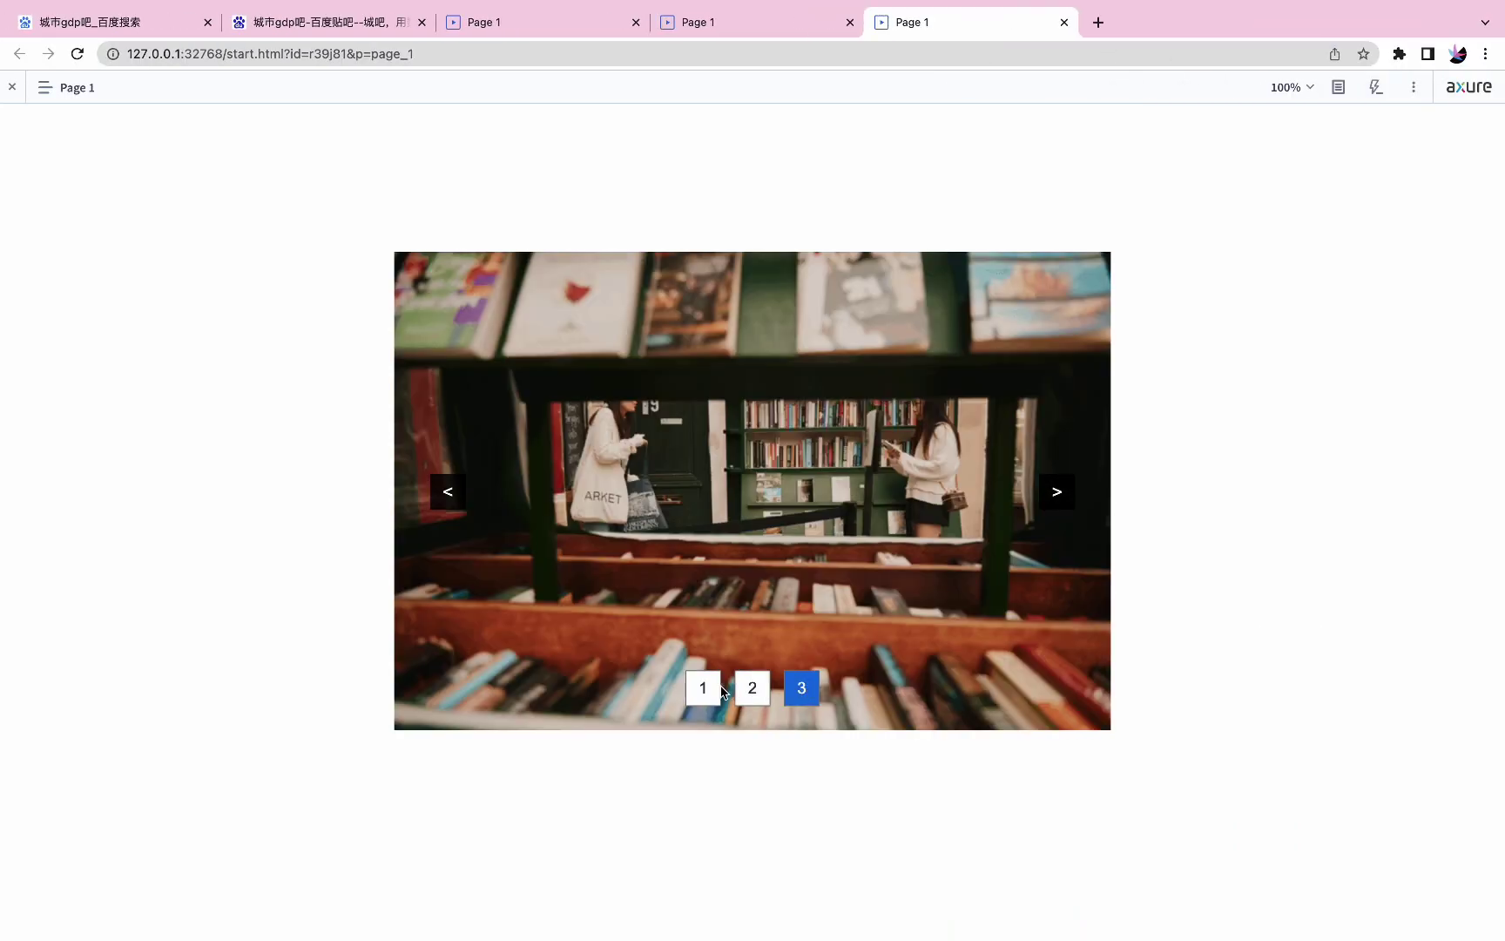
pyautogui.click(705, 688)
# - Test the carousel's next arrow and previous arrow by cycling through the images in both directions
pyautogui.click(1057, 493)
pyautogui.click(1057, 493)
pyautogui.click(447, 512)
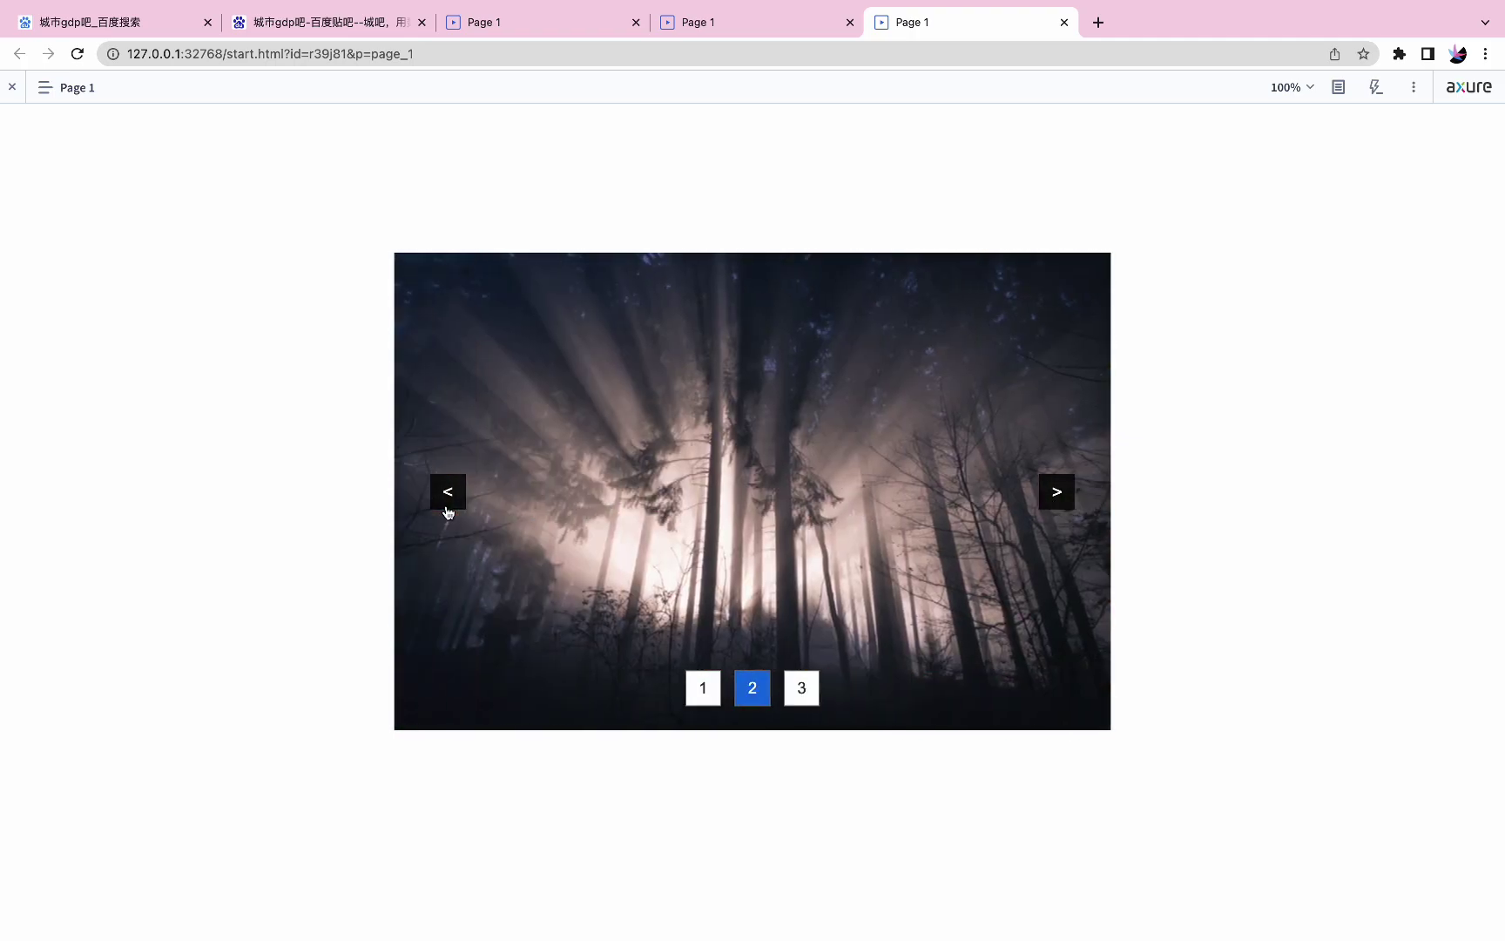
pyautogui.click(447, 496)
pyautogui.click(448, 497)
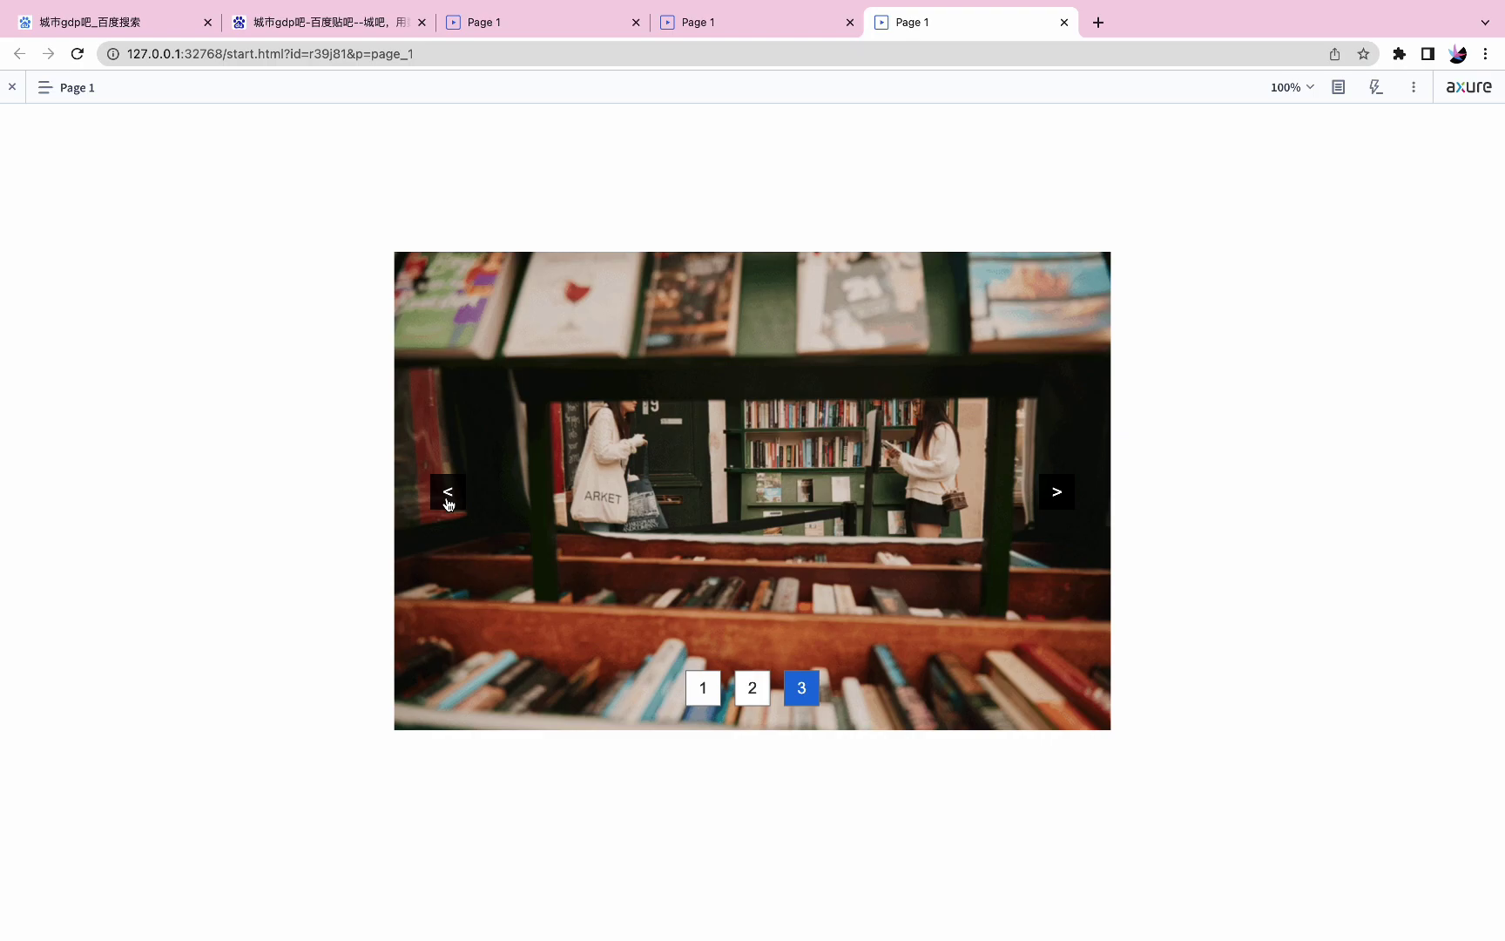
pyautogui.click(448, 496)
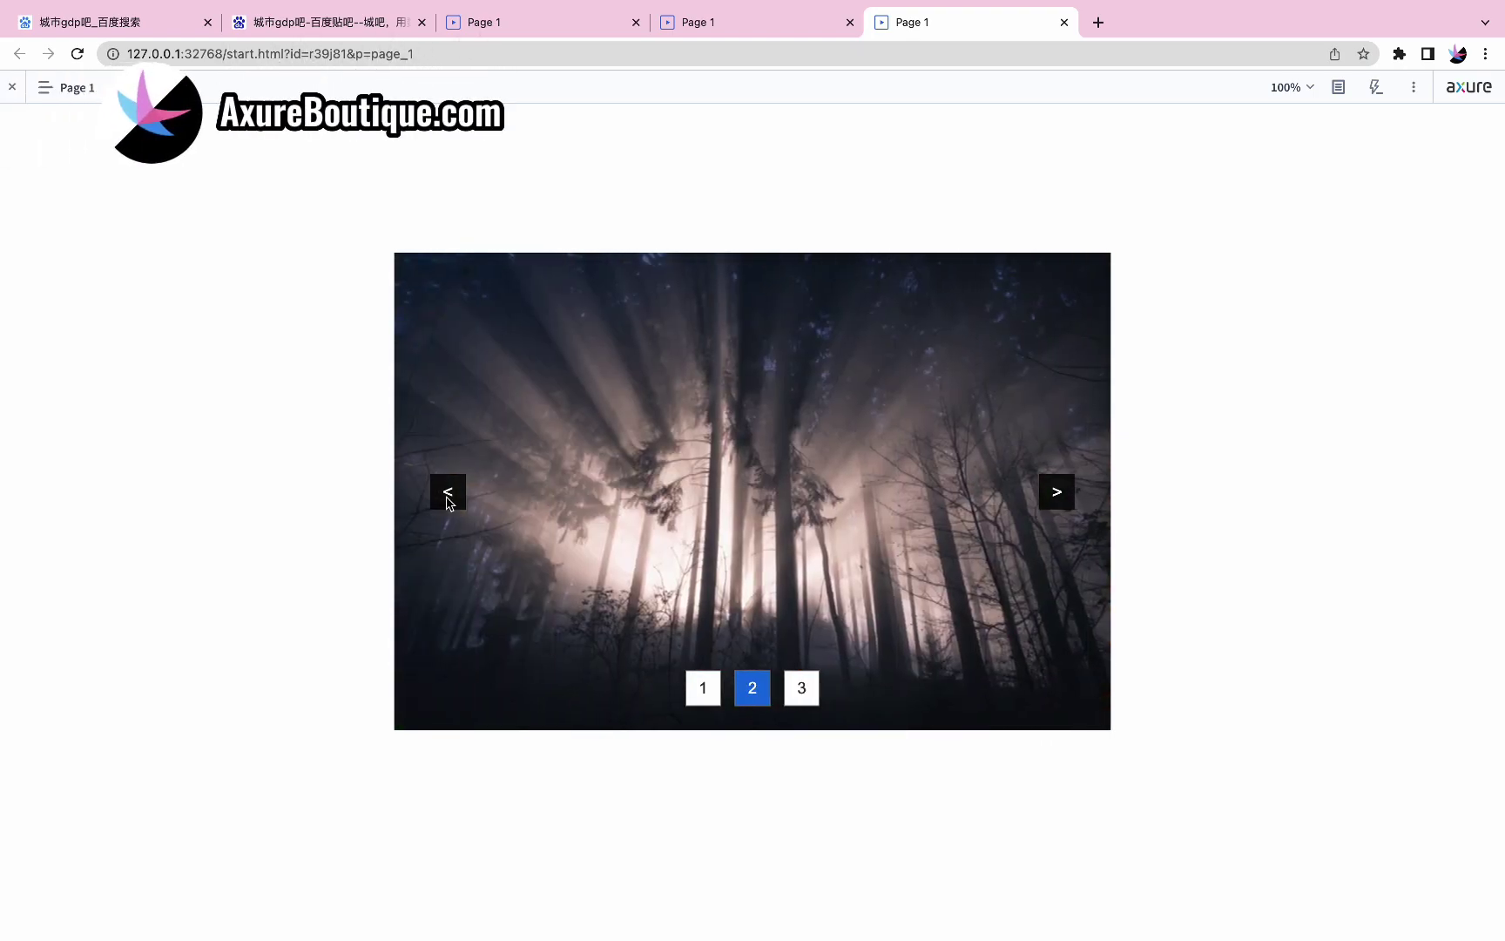